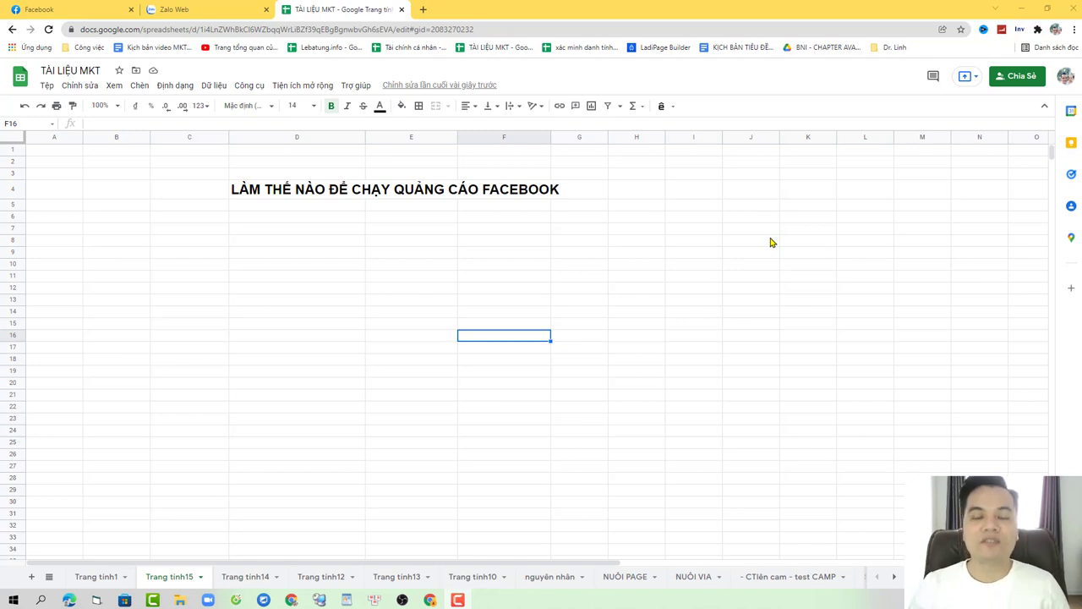
Step: Enter '1. TÀI KHOẢN QUẢNG CÁO' in C5 and '2. CẦN PHẢI CÓ TIỀN ĐỂ CHẠY QUẢNG CÁO' in C7
left_click(200, 218)
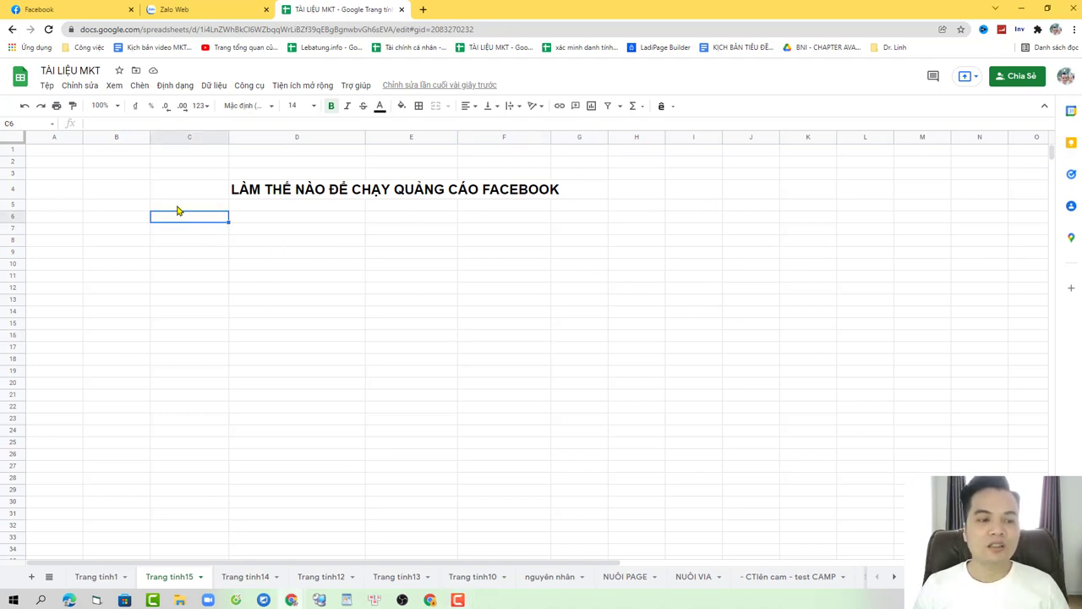
left_click(177, 207)
type("1. TÀI KHAO")
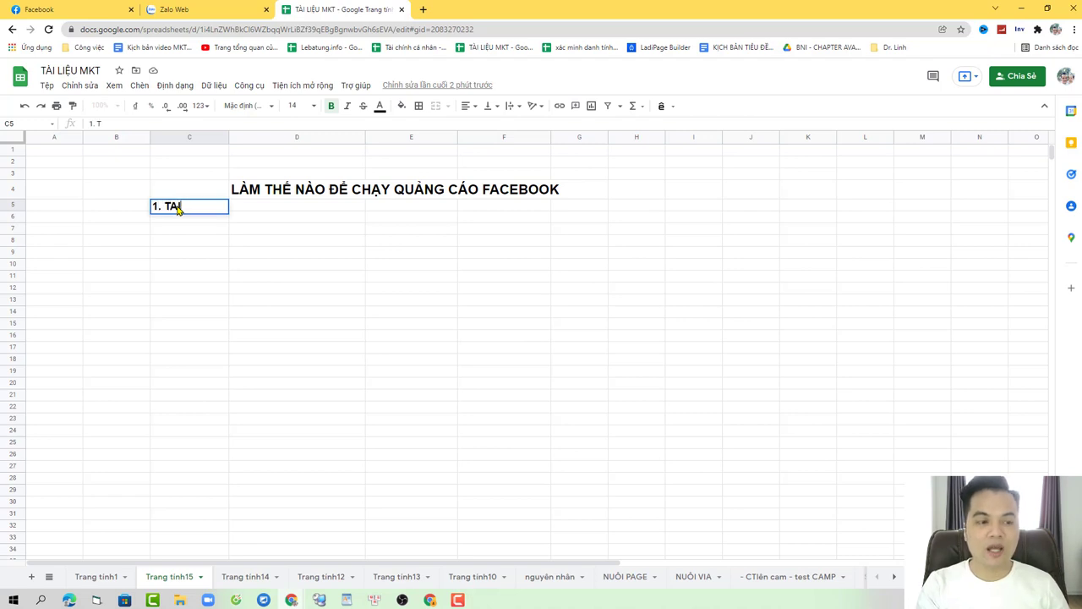
type("N Q")
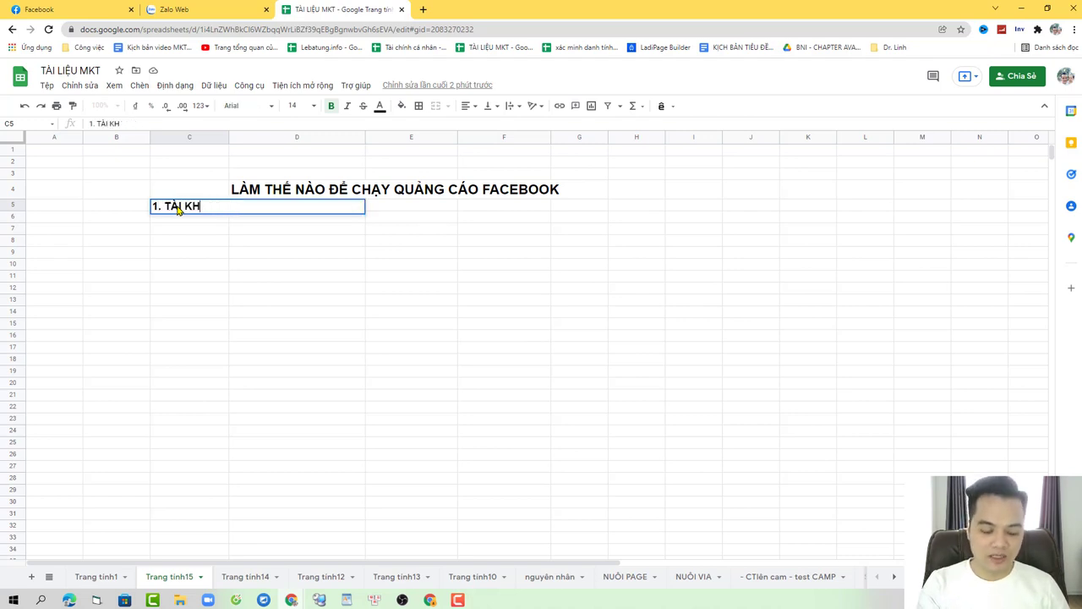
type("UẢNG CÁO")
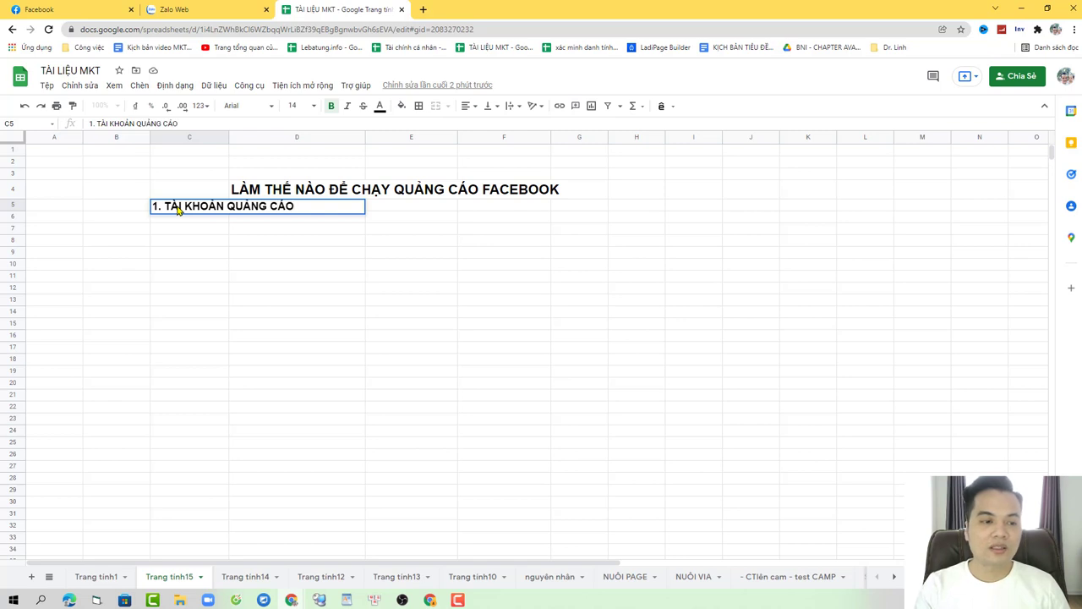
key("Return")
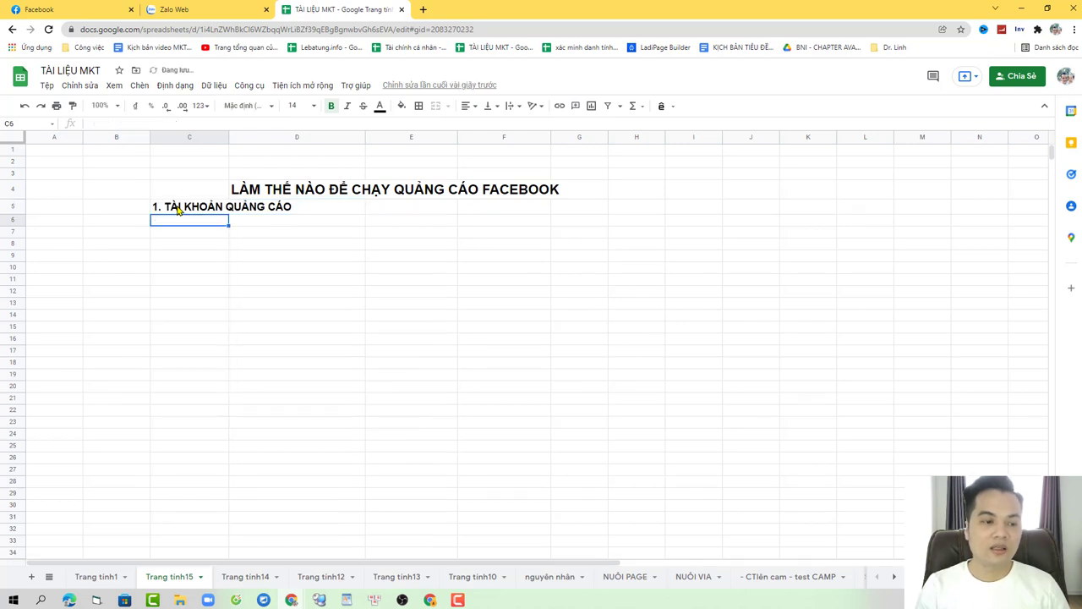
key("Down")
type("2. CẦN")
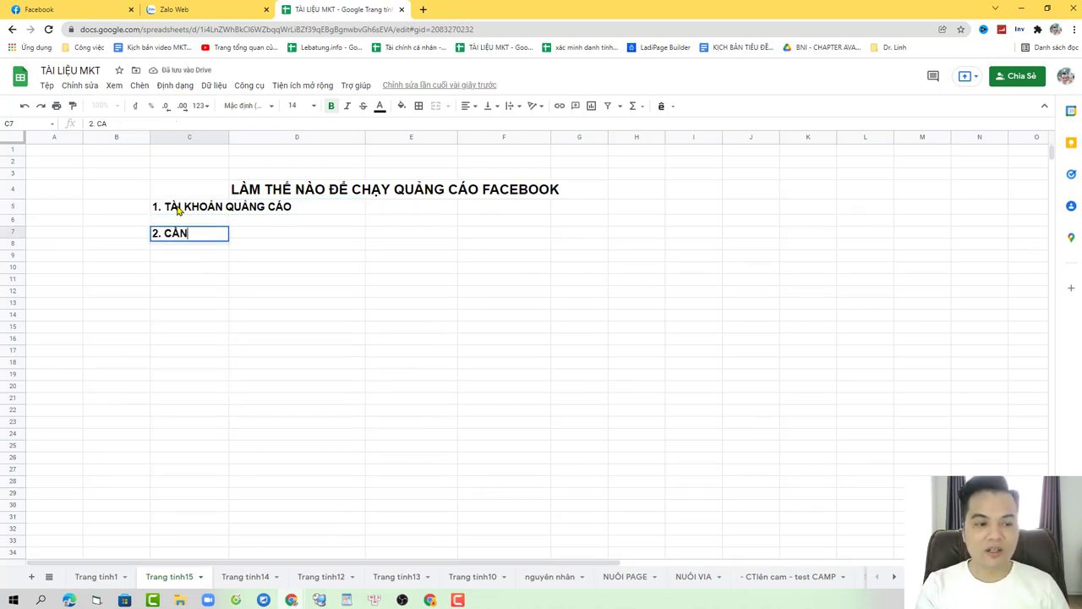
type(" PHẢI CÓ TIỀN ")
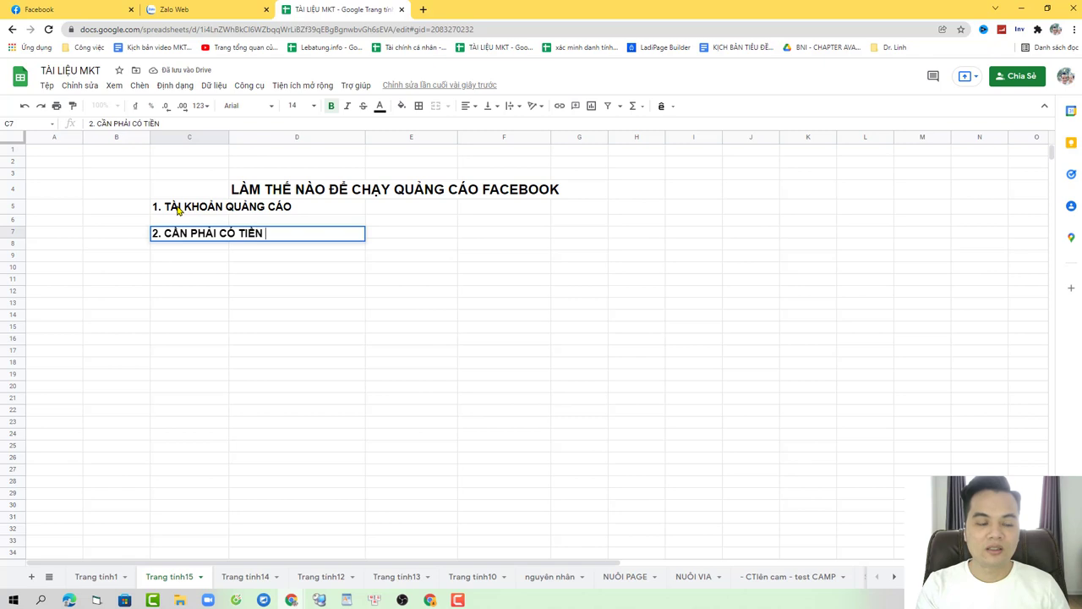
type("ĐỂ CHẠY QUẢNG CÁO")
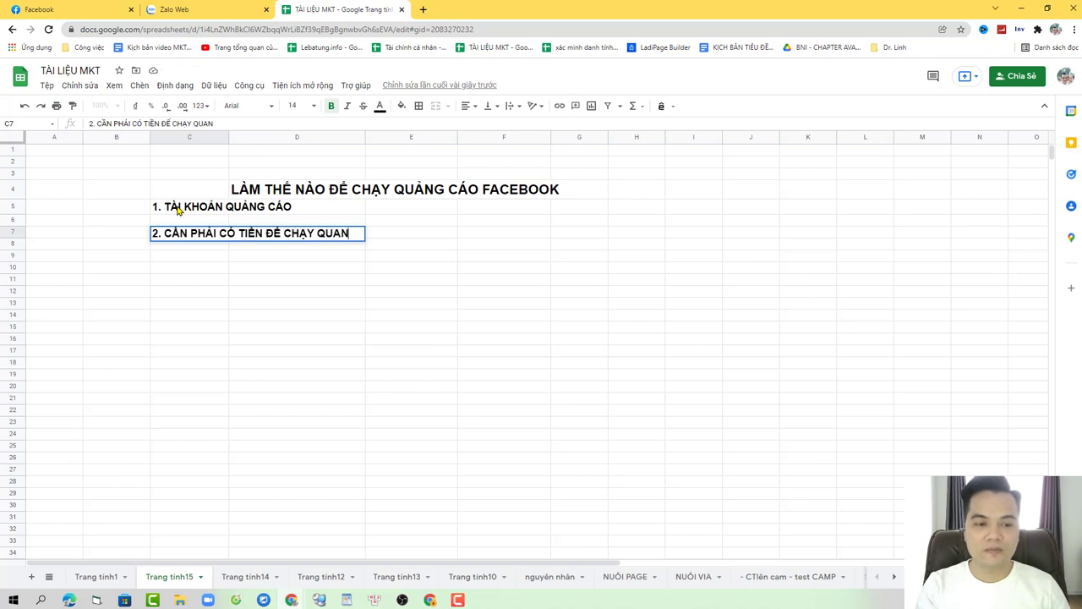
key("Return")
left_click(423, 307)
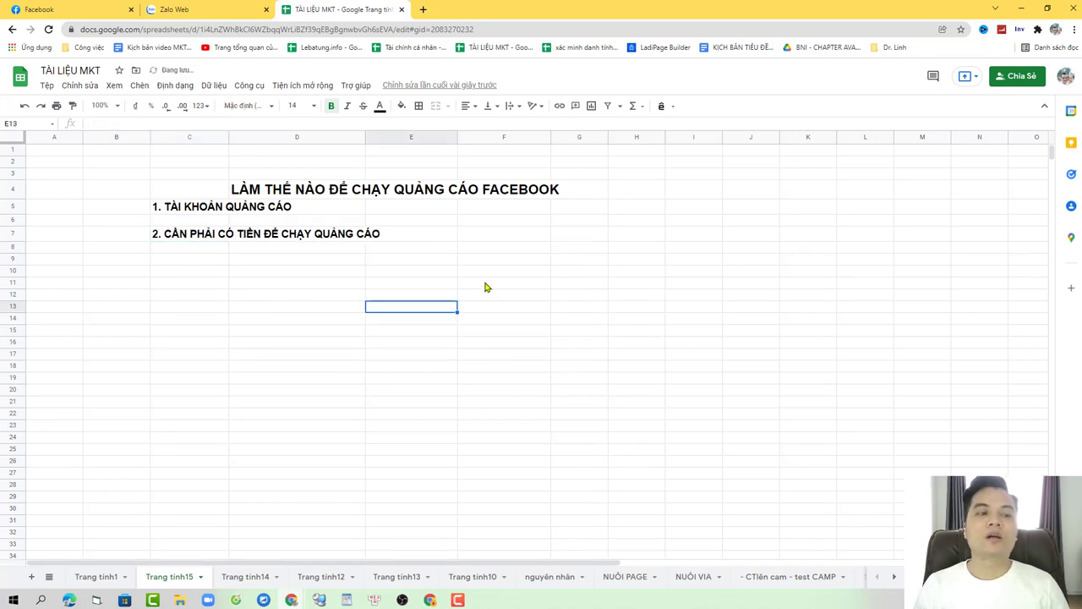
left_click(203, 238)
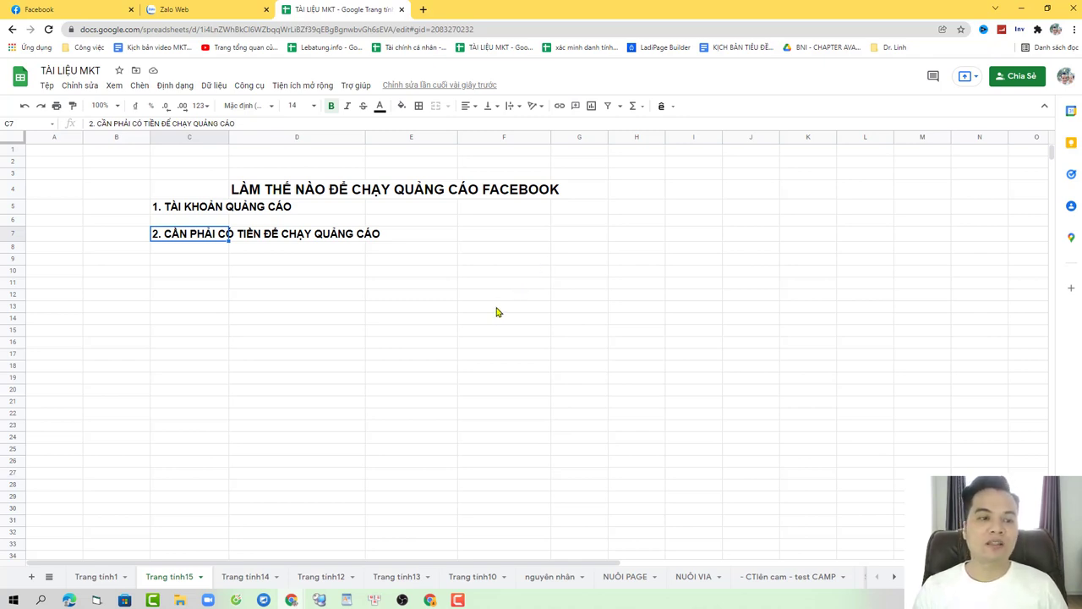
left_click(507, 282)
left_click(634, 280)
left_click(454, 296)
left_click(634, 320)
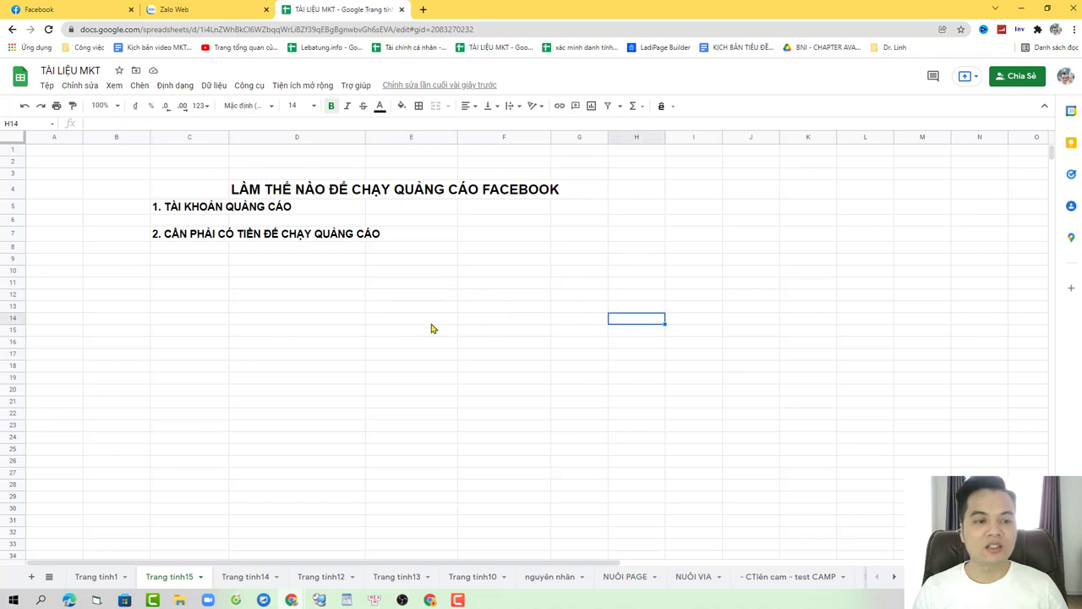
left_click(508, 318)
left_click(407, 309)
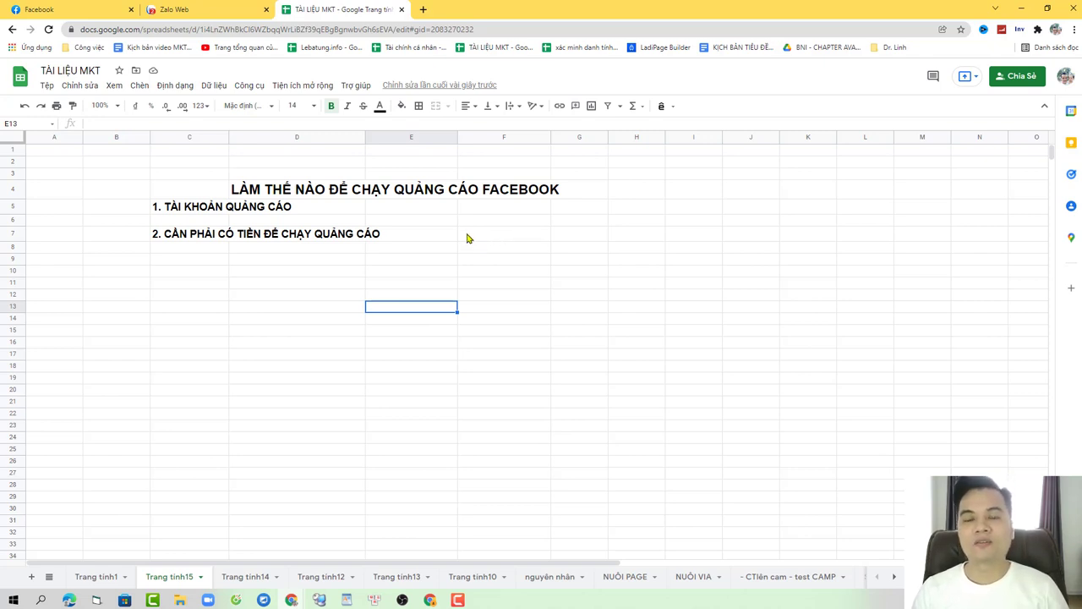
left_click(622, 262)
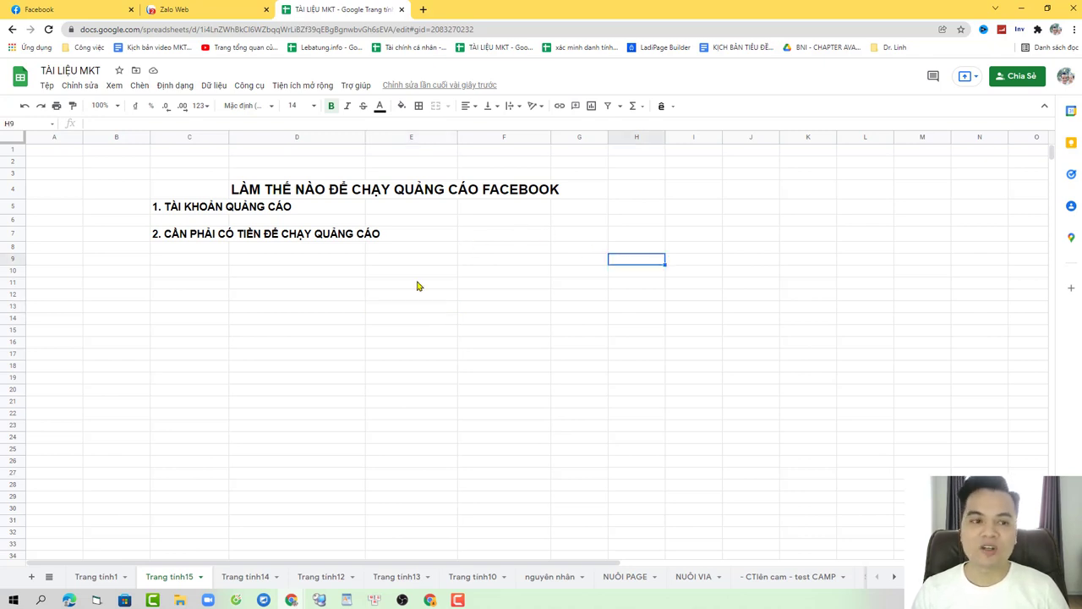
left_click(195, 211)
left_click(451, 282)
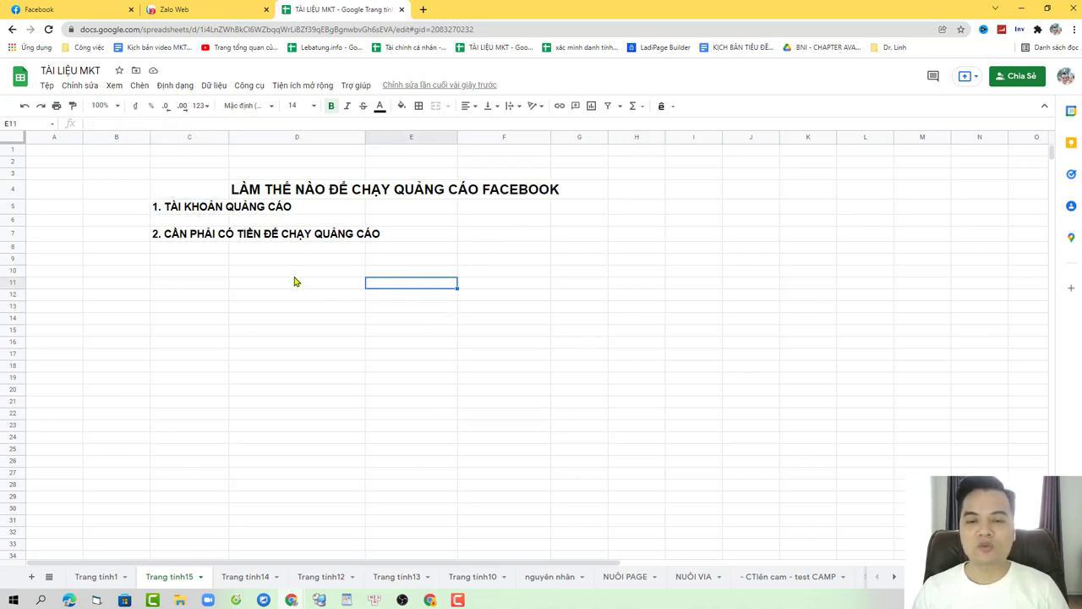
left_click(295, 275)
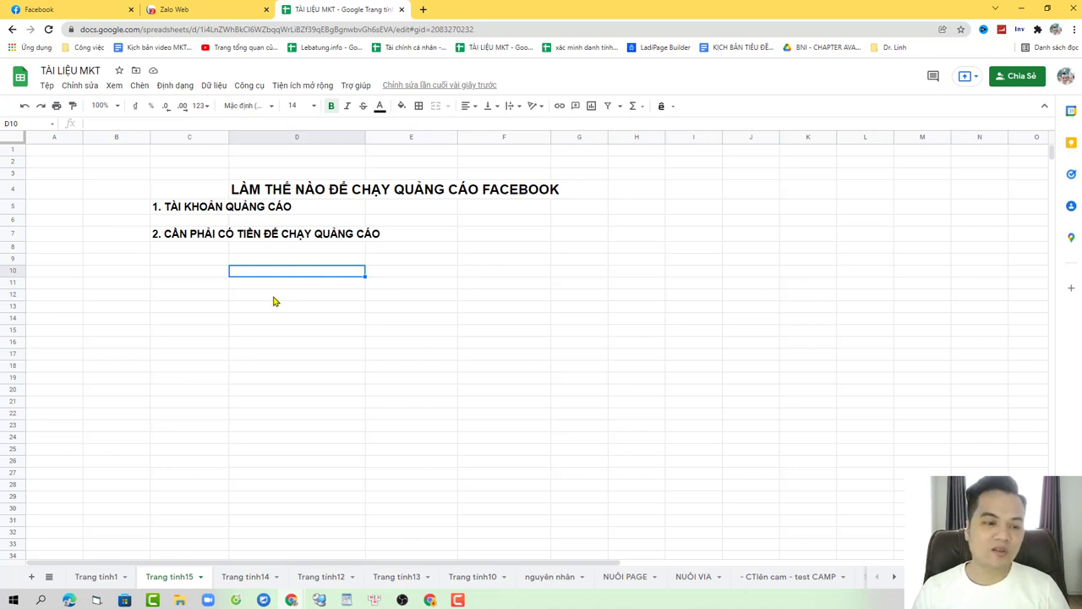
left_click(273, 296)
left_click(279, 273)
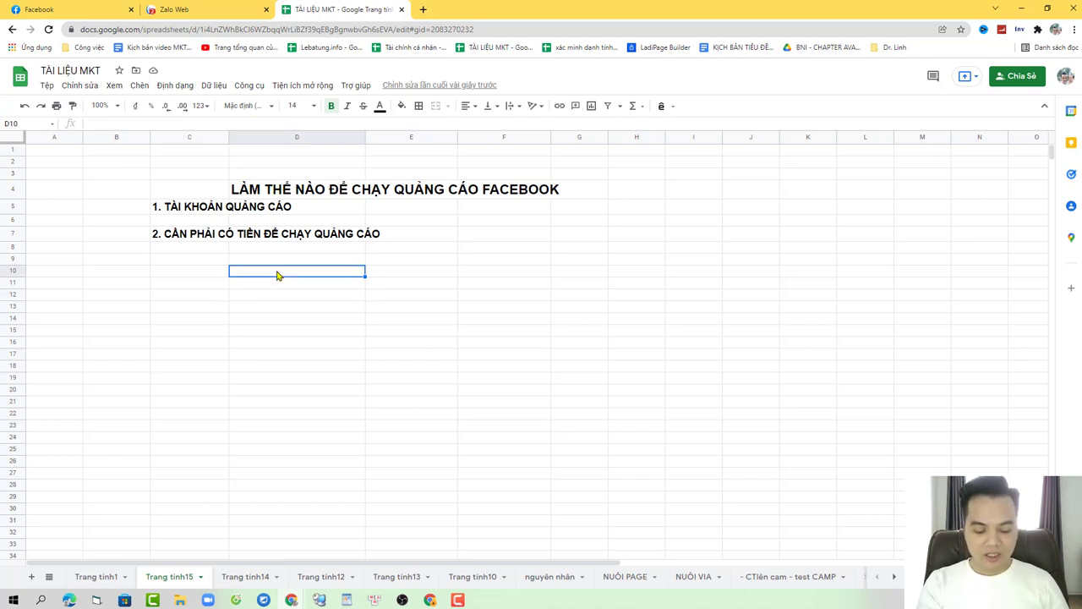
Step: Write 'MẶC ĐINH 1 NICK FACEBOOK SẼ CÓ 1 TKQC CÁ NHÂN' in D10 and 'VÀ TẠO ĐƯỢC 2 TKQC DOANH NGHIỆP' in D11
type("MẶC ĐINH")
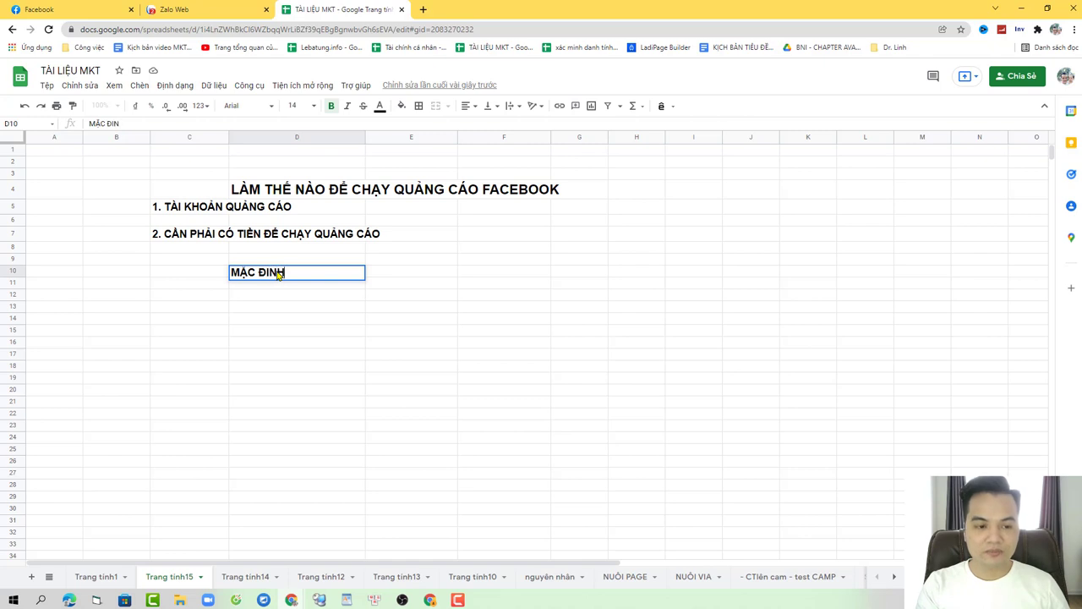
key("BackSpace")
key("BackSpace")
key("BackSpace")
type("ỊNH 1 N")
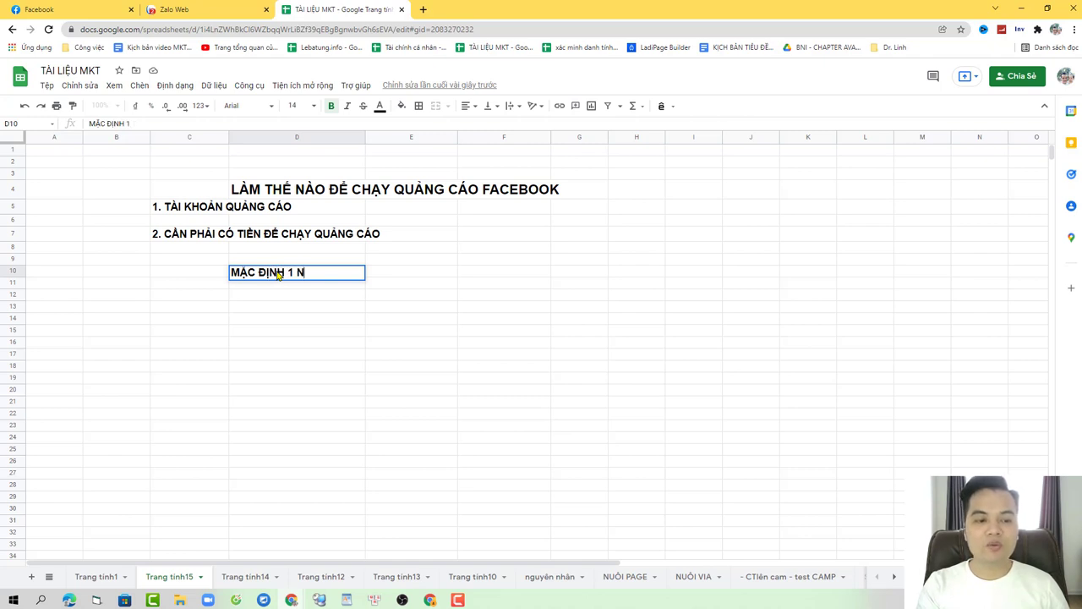
type("ICK F")
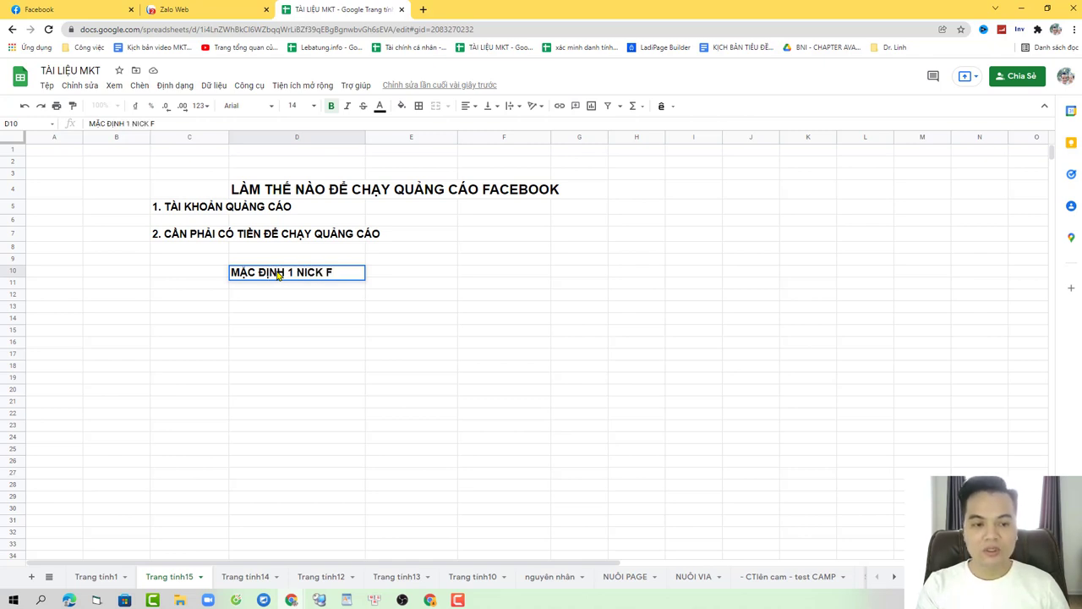
type("ACEBOOK SEXD")
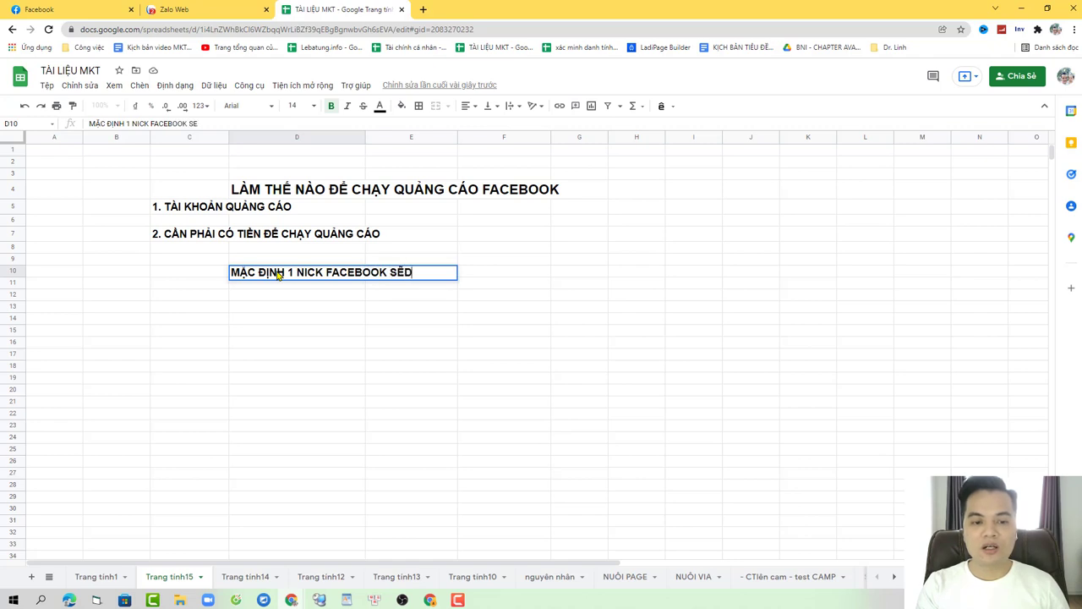
key("BackSpace")
key("BackSpace")
key("BackSpace")
type("Ẽ CÓ 1 TKQC CÁ NHÂN")
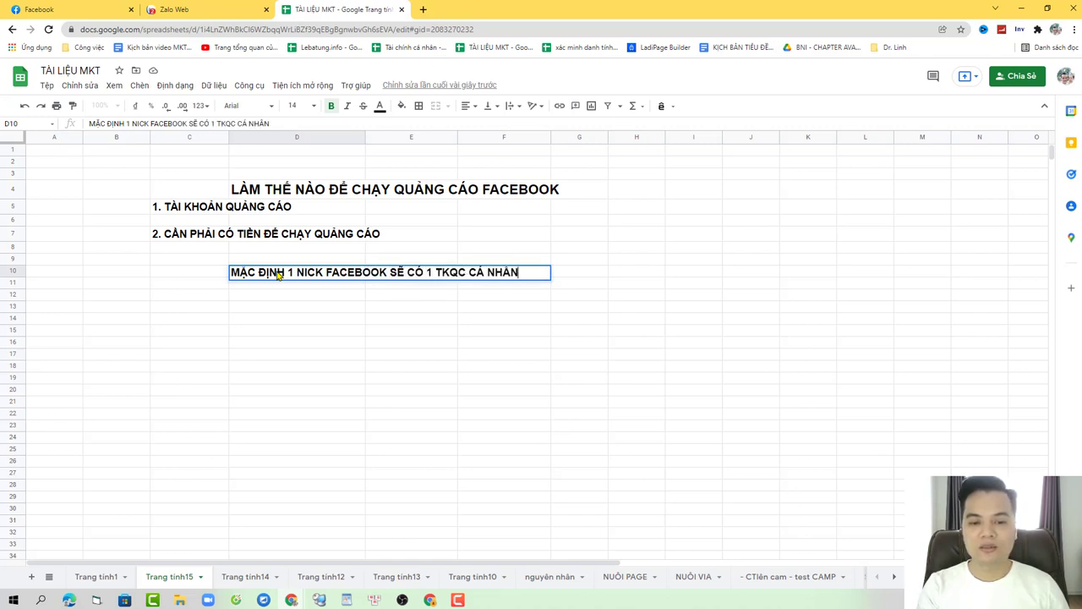
key("BackSpace")
key("BackSpace")
type("ÂN")
key("Return")
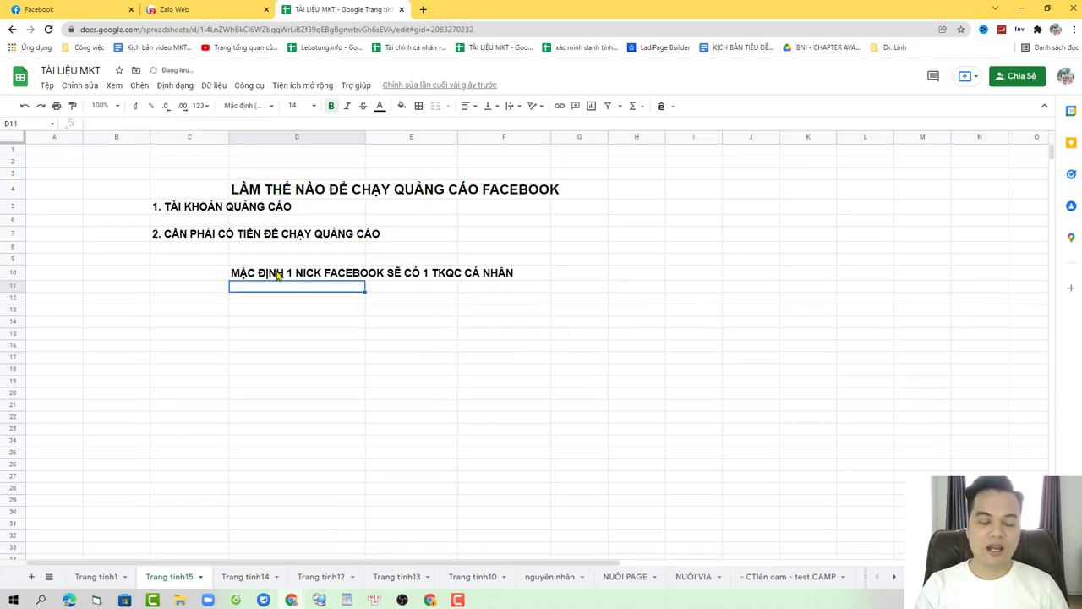
type("VÀ TẠO ĐƯỢC ")
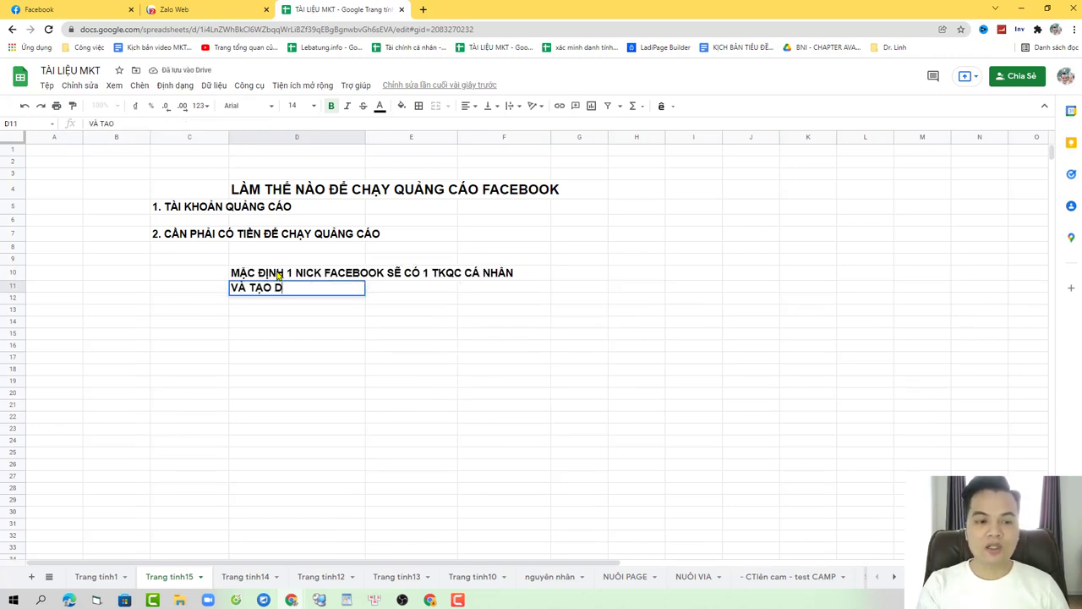
type("2 T")
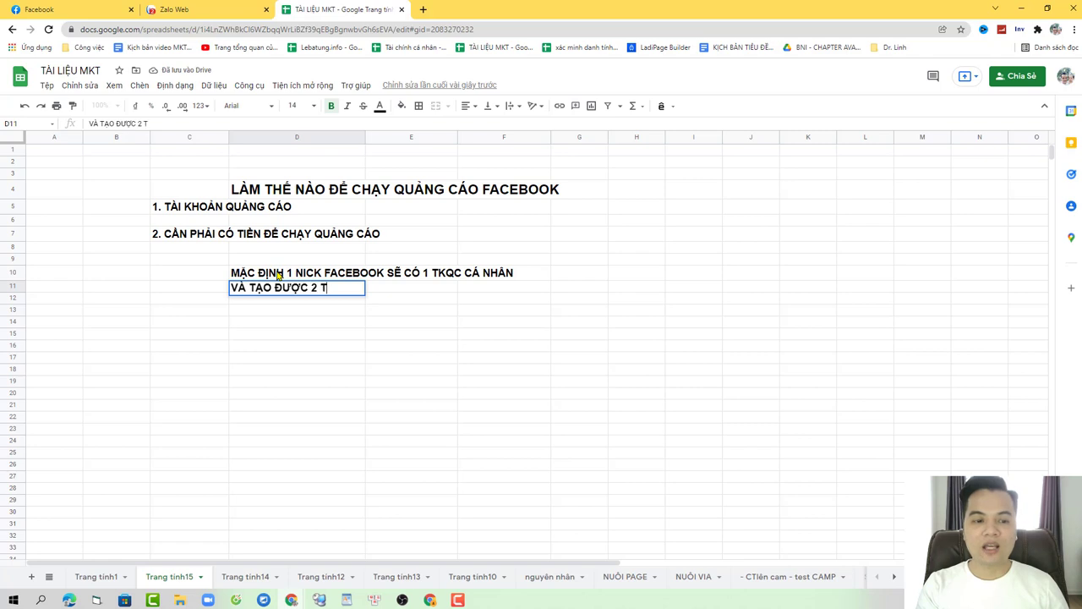
type("KQC DOANH NGHIỆP")
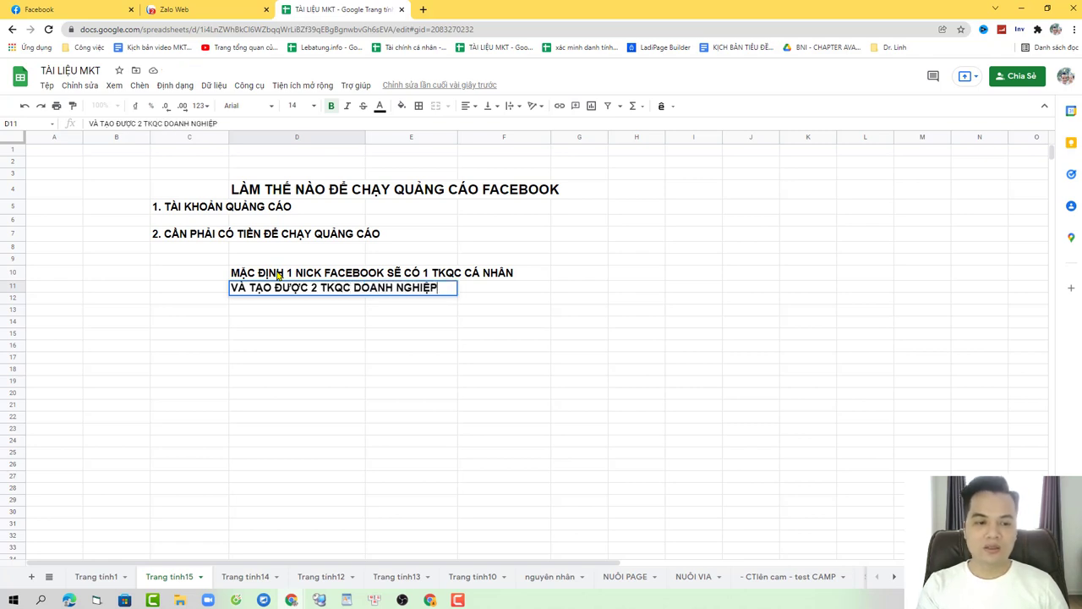
key("Return")
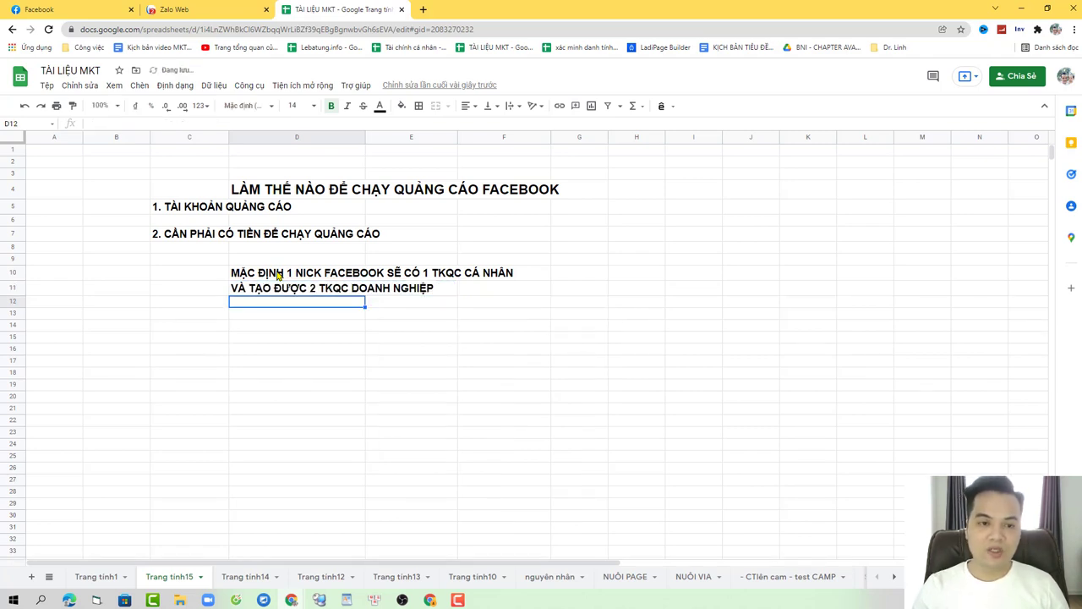
Step: Click away into empty cells, then switch to the Facebook home feed tab
left_click(498, 345)
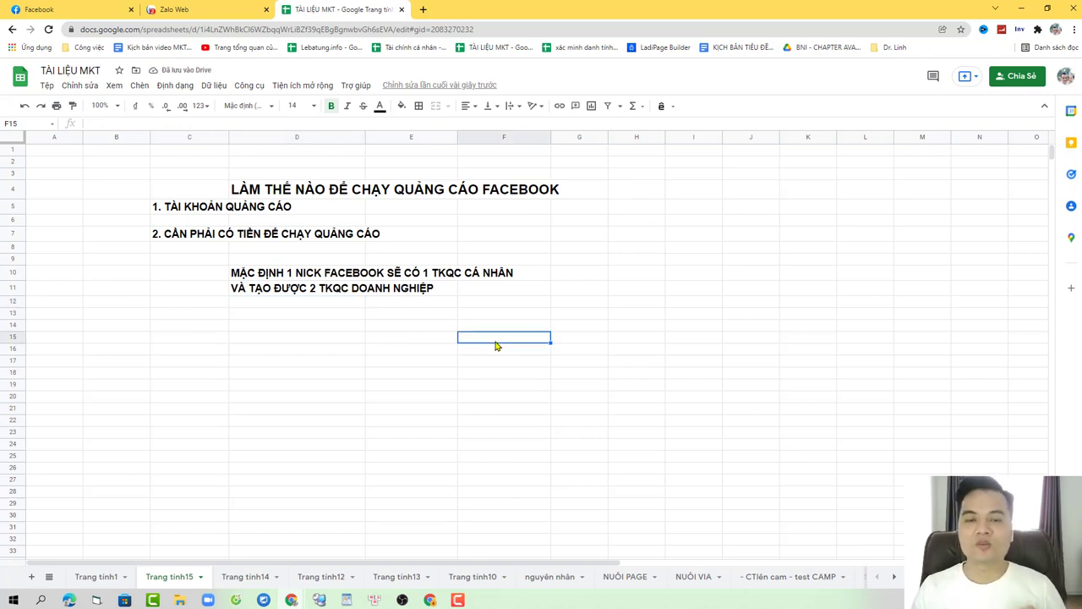
left_click(265, 280)
left_click(411, 338)
left_click(279, 338)
left_click(601, 328)
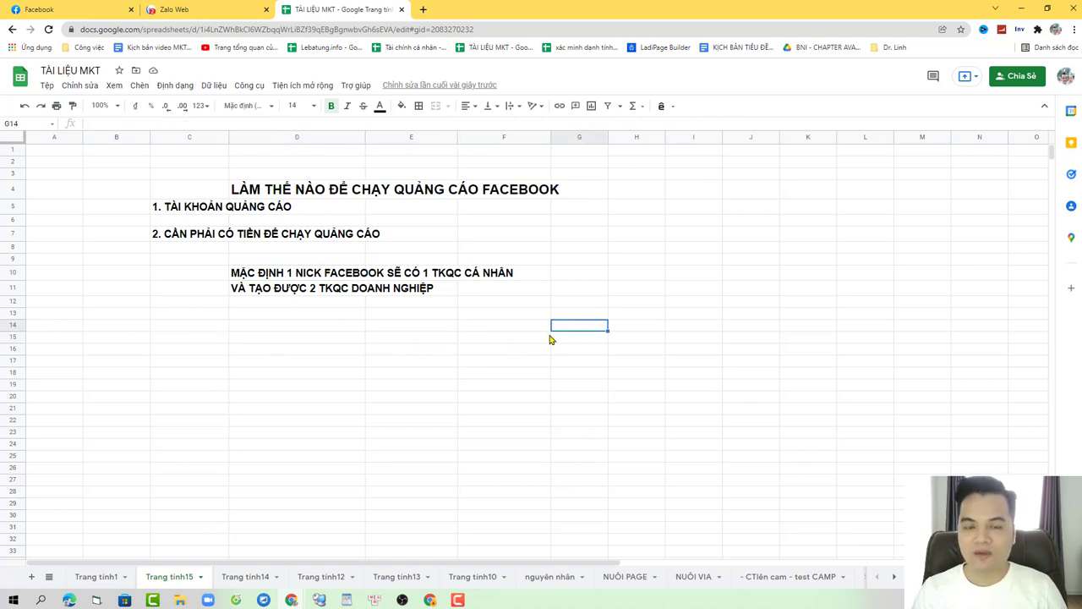
left_click(413, 363)
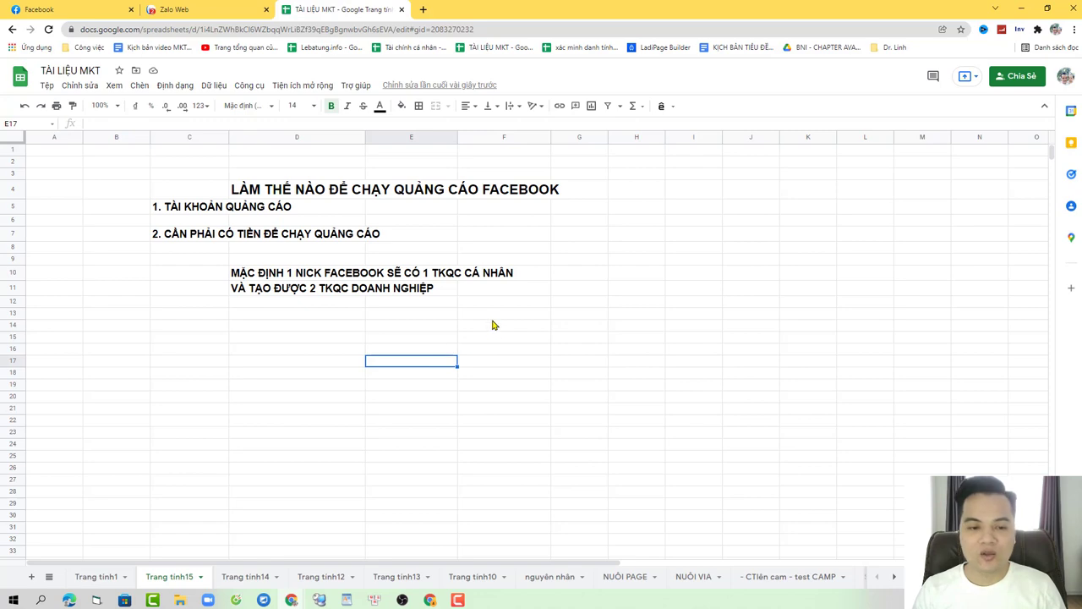
left_click(97, 5)
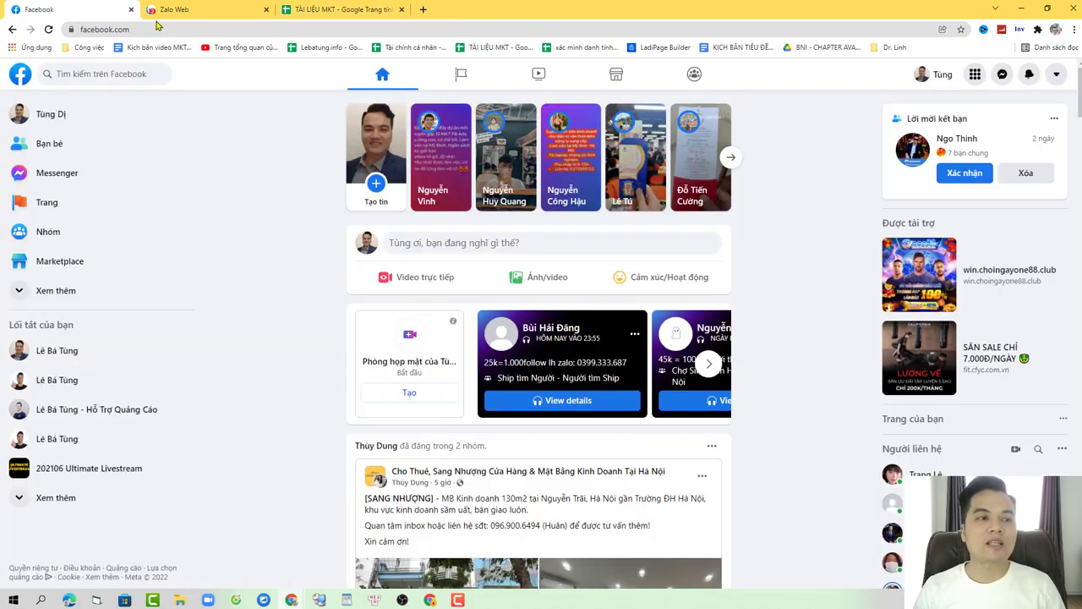
Step: Load facebook.com/adsmanager, dismiss the disabled-account notice, and go back to the TÀI LIỆU MKT tab
left_click(351, 28)
type("PE")
key("Return")
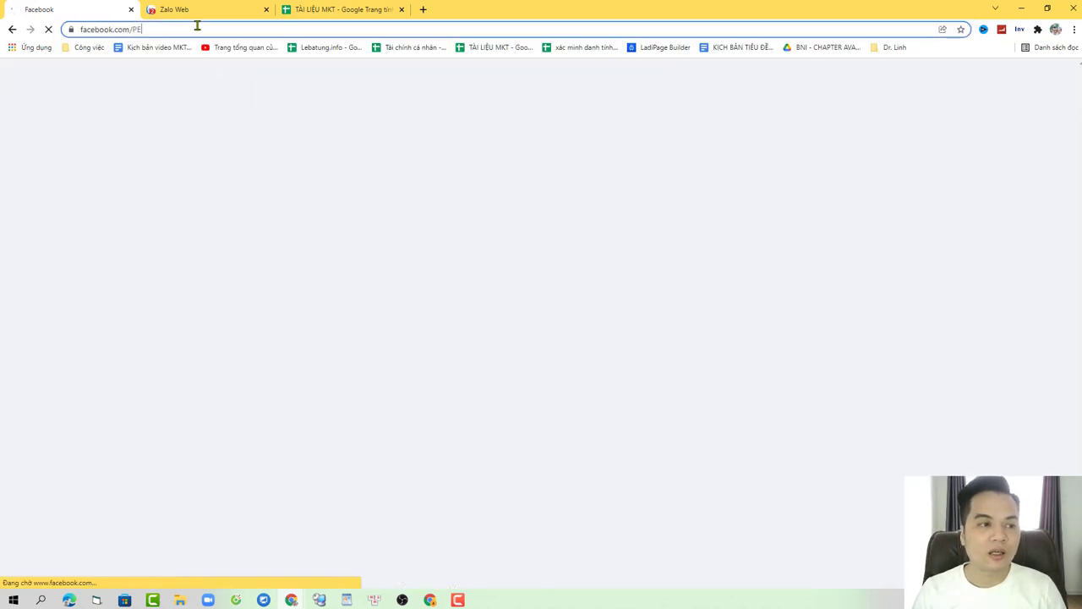
left_click(213, 26)
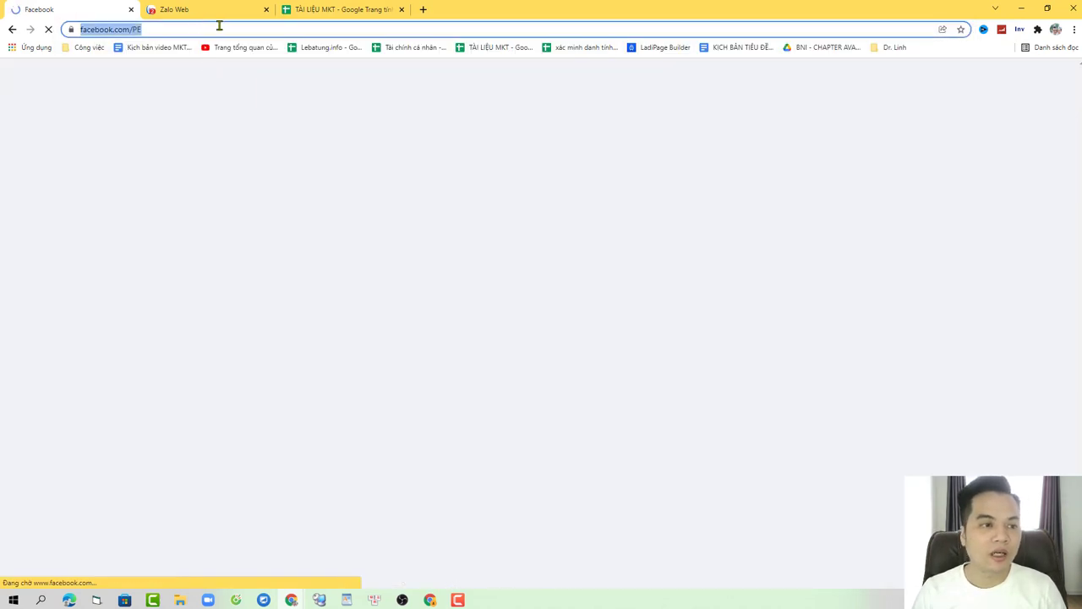
key("BackSpace")
key("BackSpace")
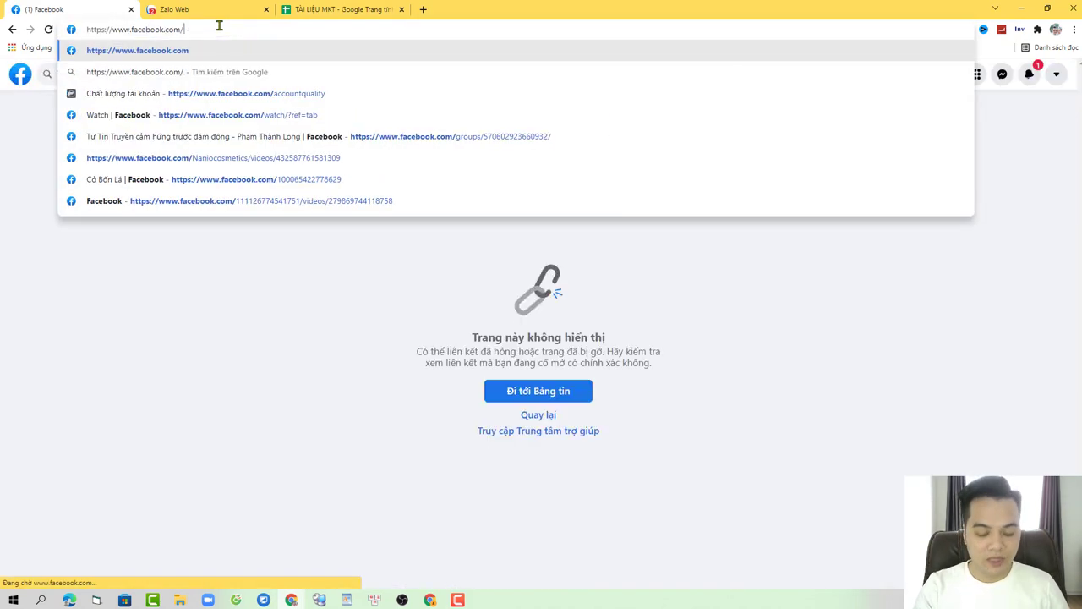
type("a")
key("Return")
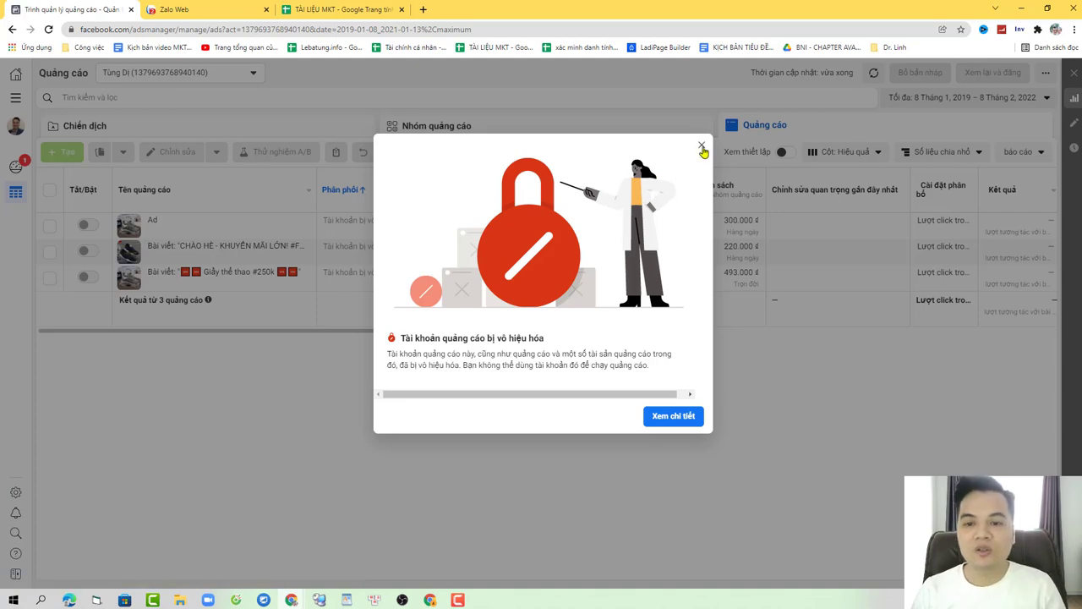
left_click(702, 146)
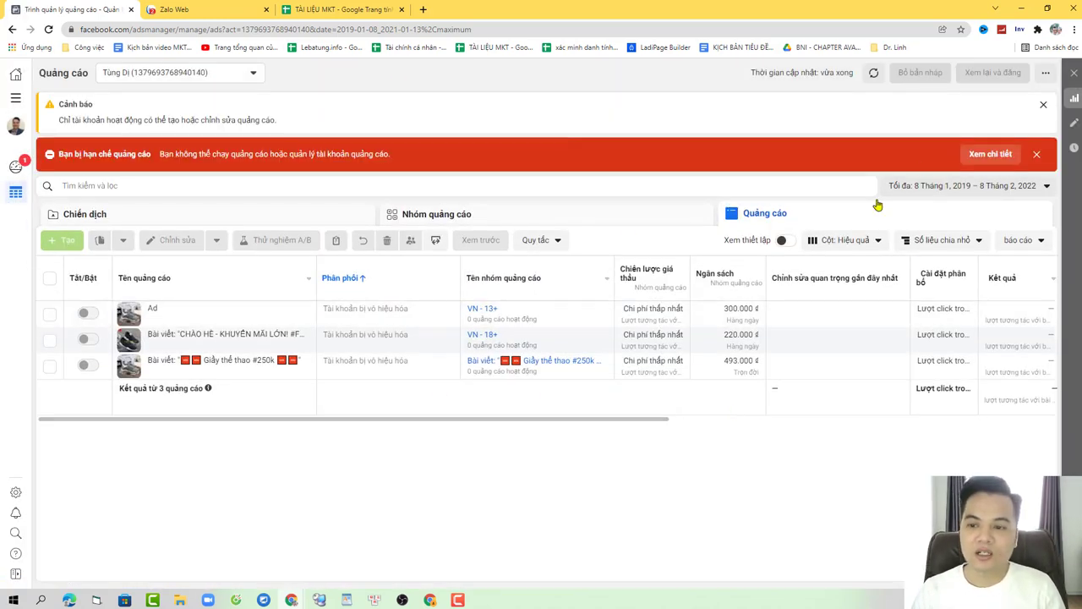
left_click(396, 9)
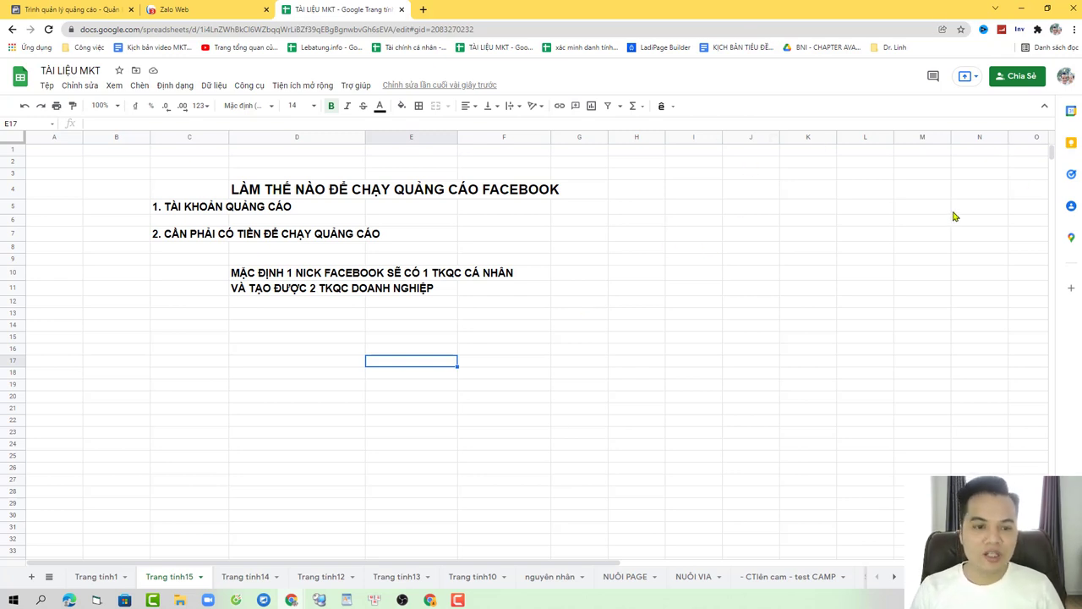
left_click(747, 286)
left_click(535, 352)
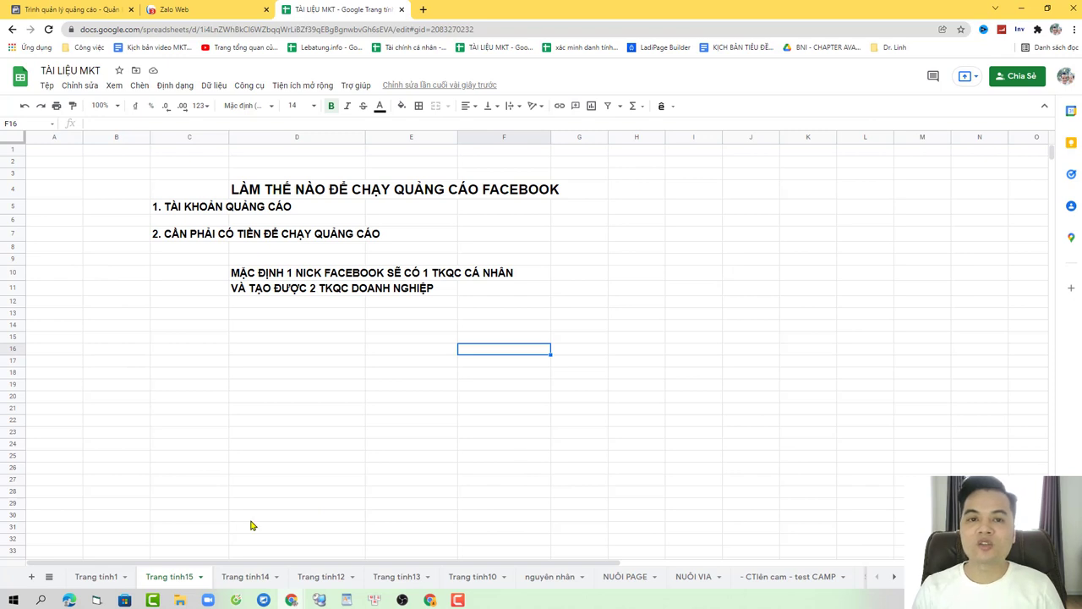
left_click(829, 260)
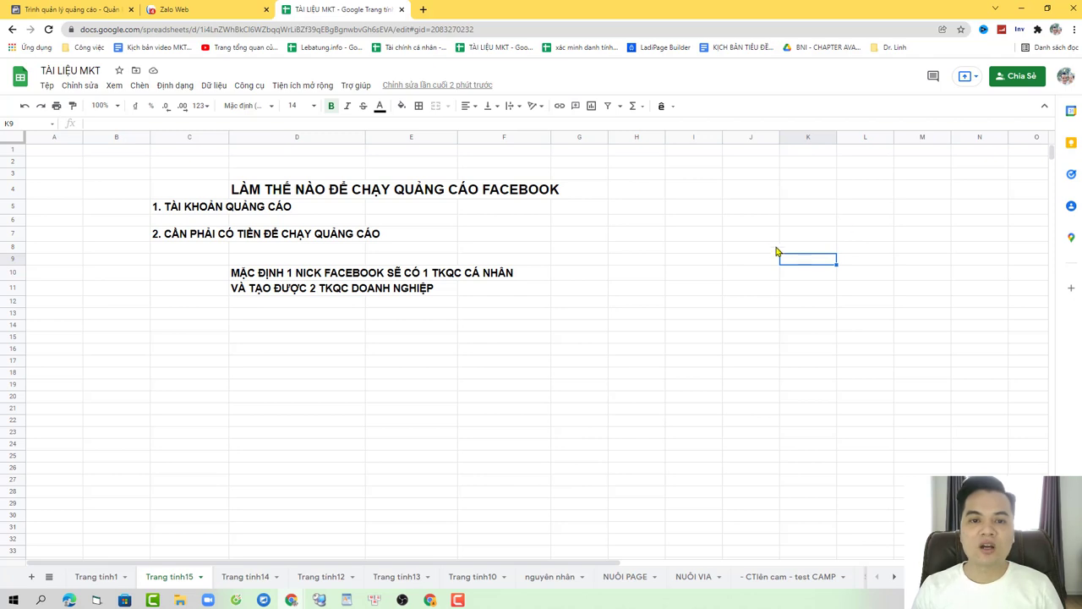
left_click(737, 244)
left_click(696, 286)
left_click(584, 314)
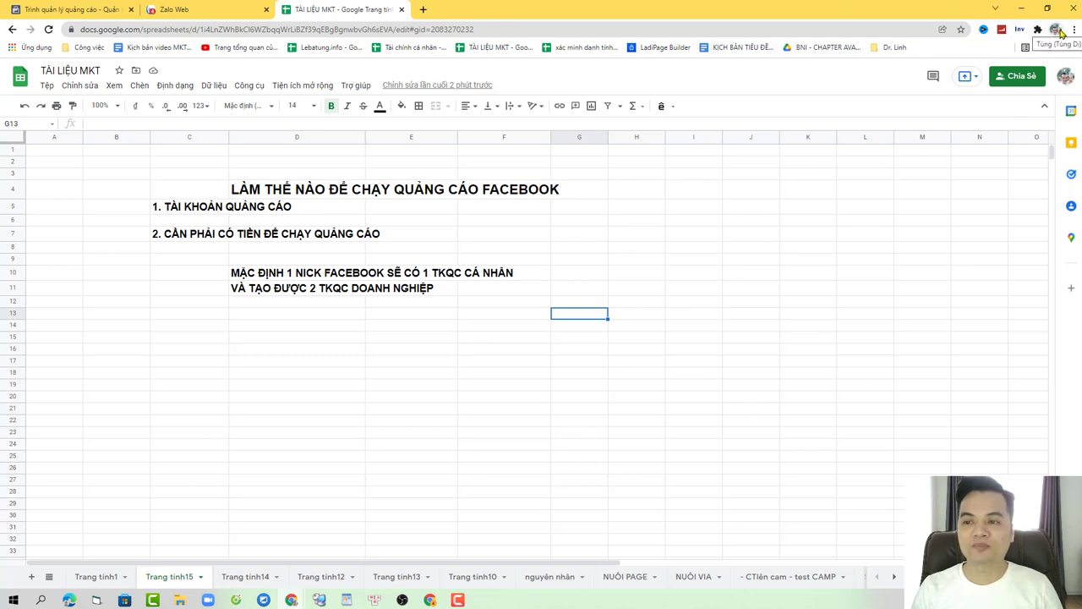
Step: Choose Thêm (Add) from the Chrome profile menu to start a new profile
left_click(1056, 32)
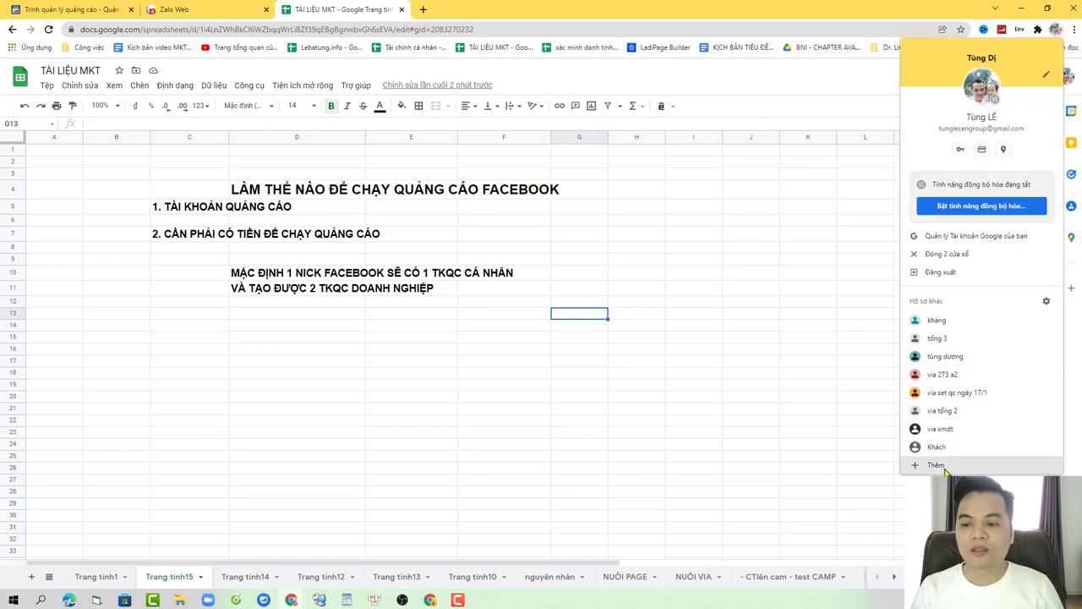
left_click(936, 465)
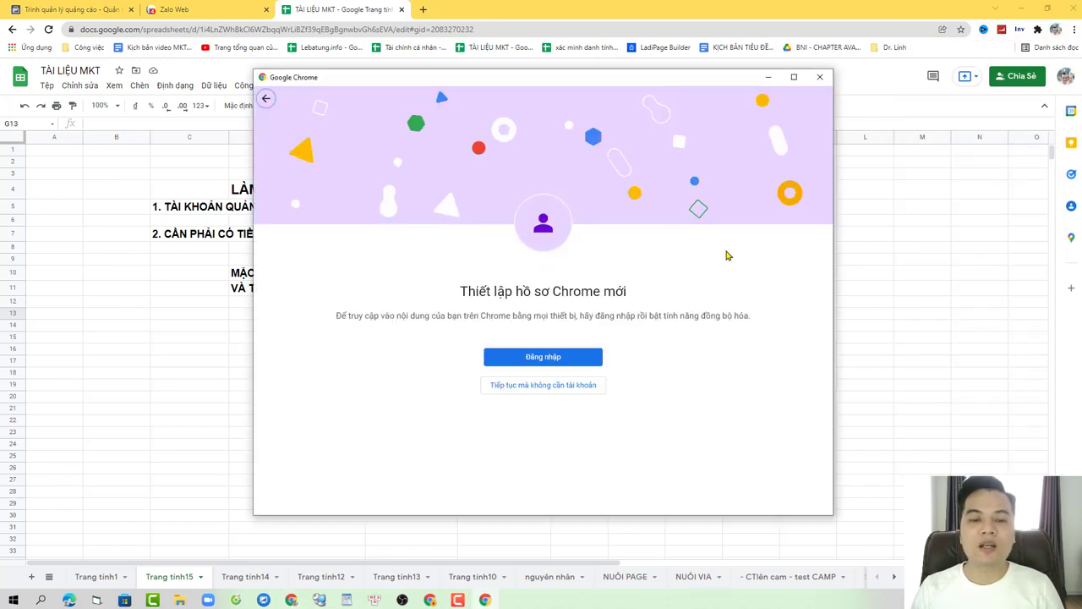
left_click_drag(466, 288, 615, 291)
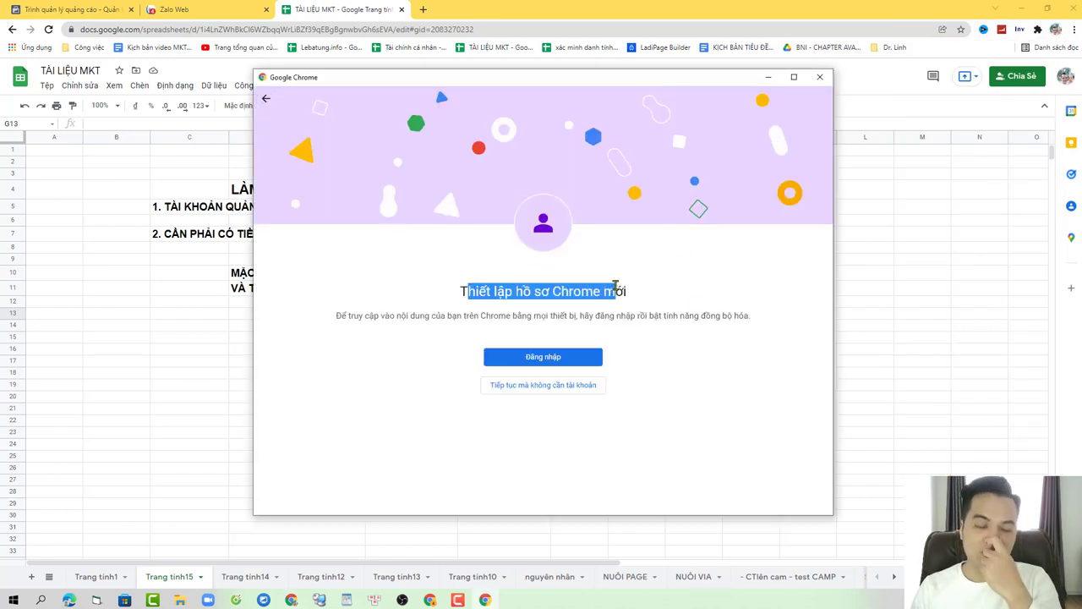
left_click(676, 361)
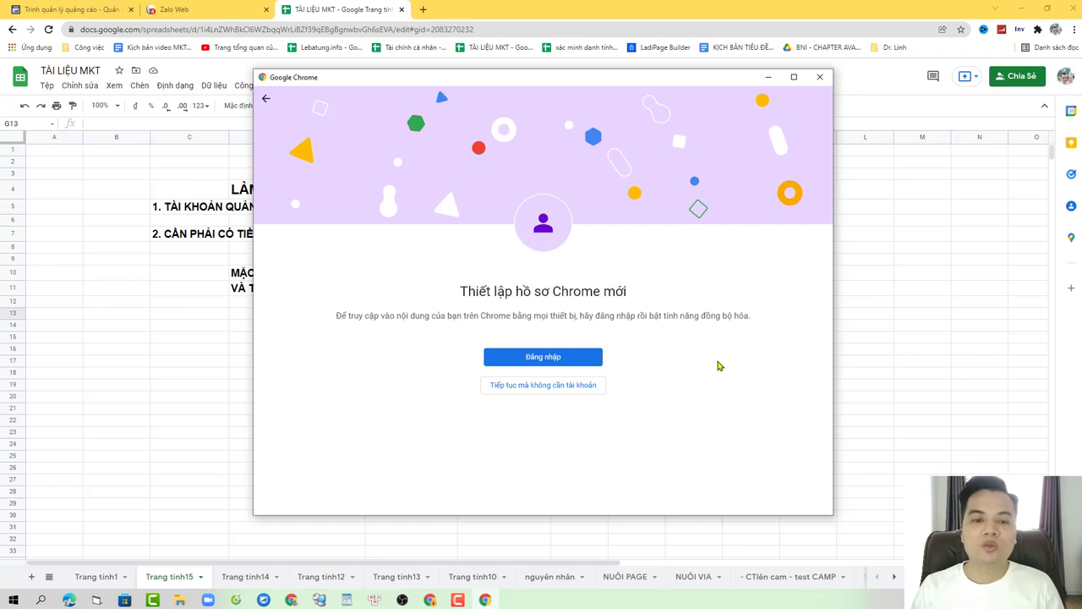
left_click(1056, 30)
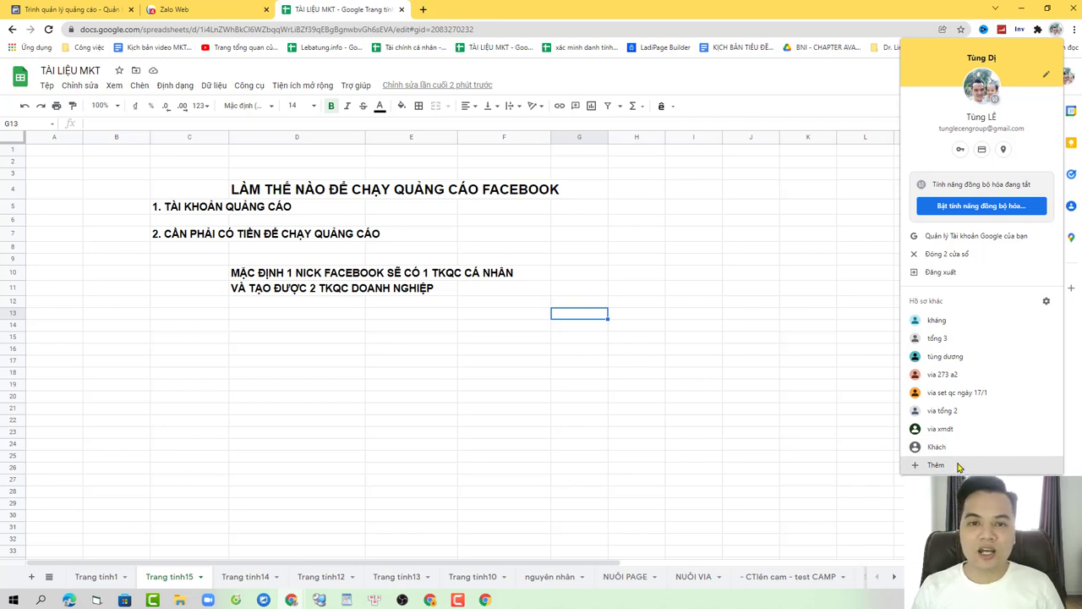
left_click(935, 465)
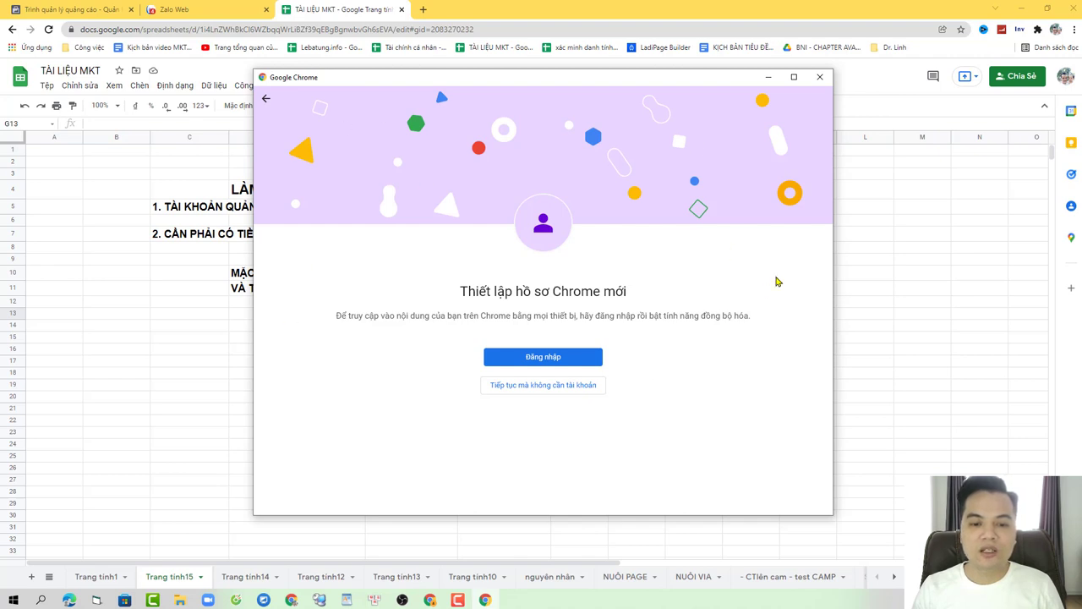
Step: Create the 'via 8/2' profile without signing in, using a custom red theme and no desktop shortcut
left_click(551, 388)
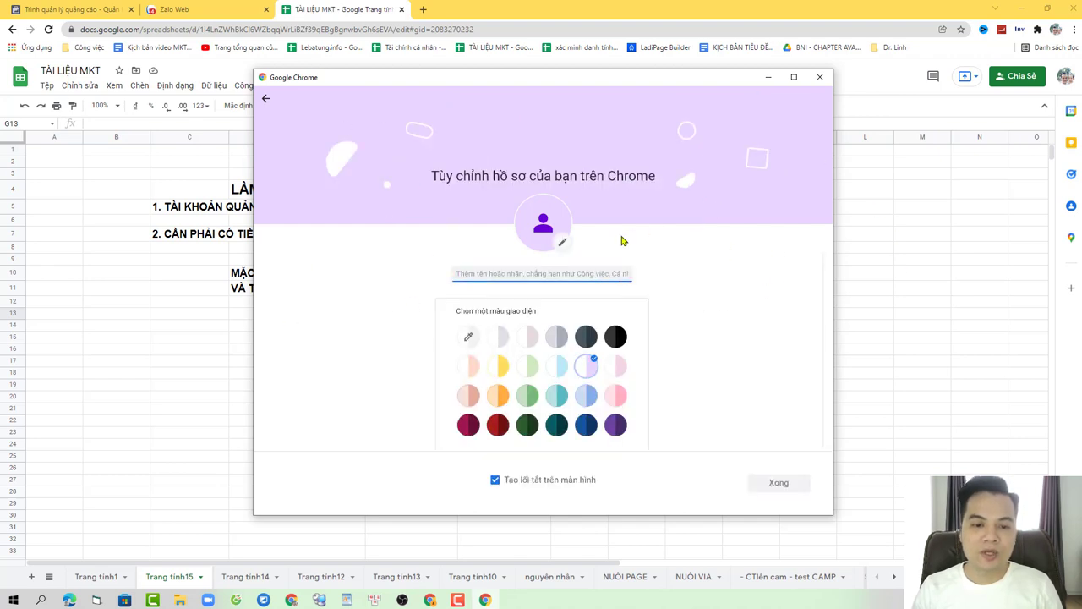
type("via 8/2")
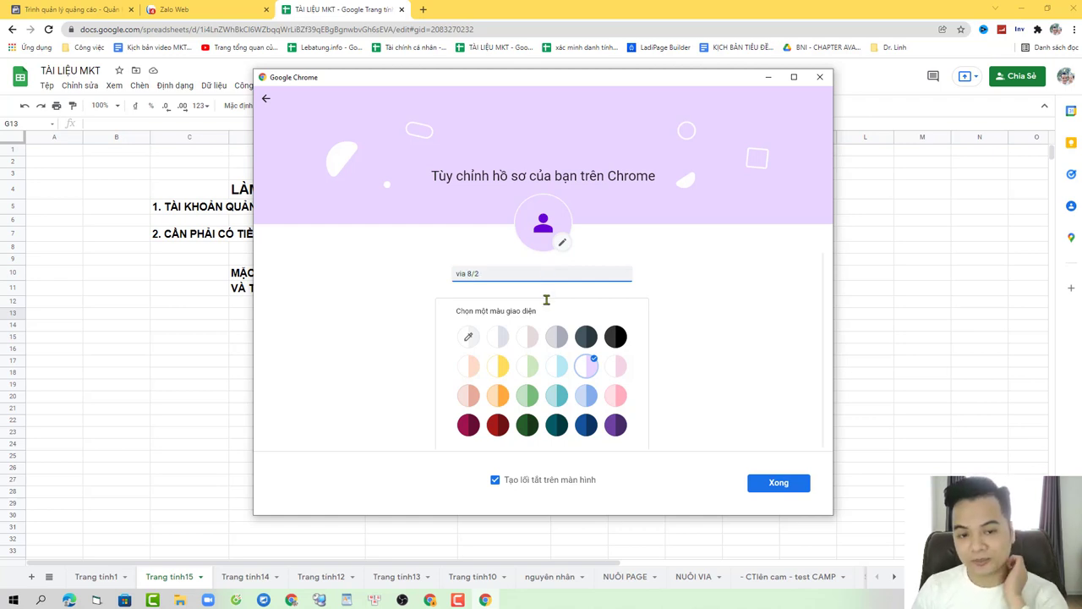
left_click(495, 480)
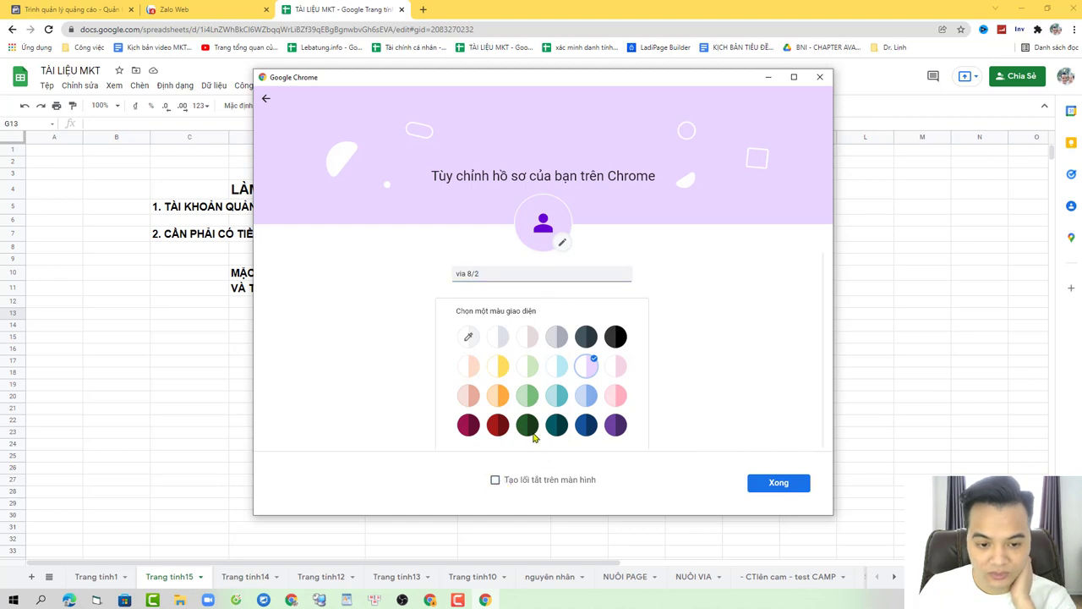
left_click(469, 336)
left_click(751, 355)
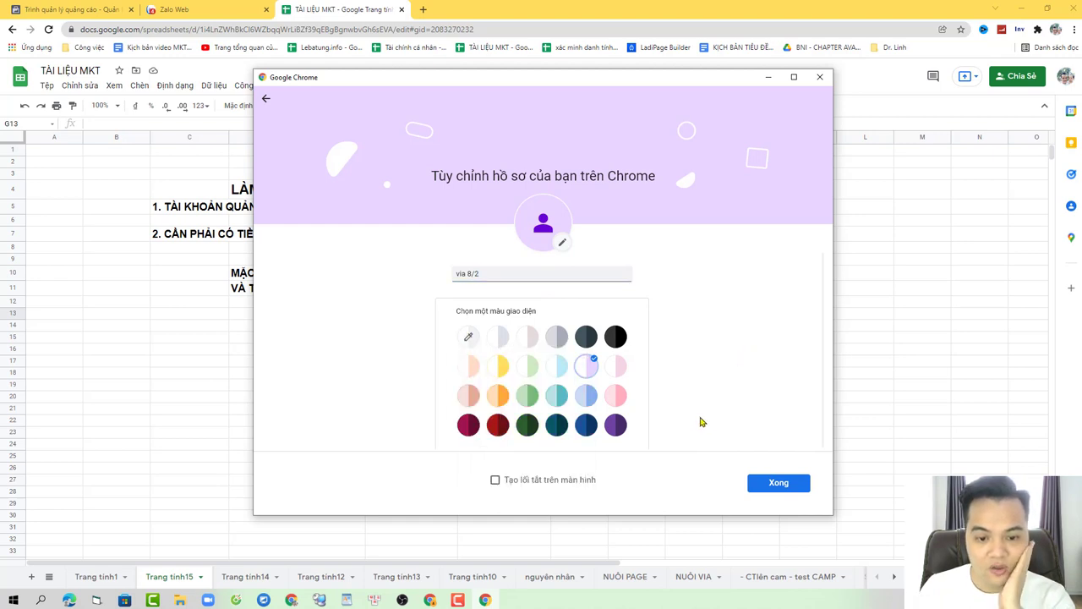
left_click(468, 336)
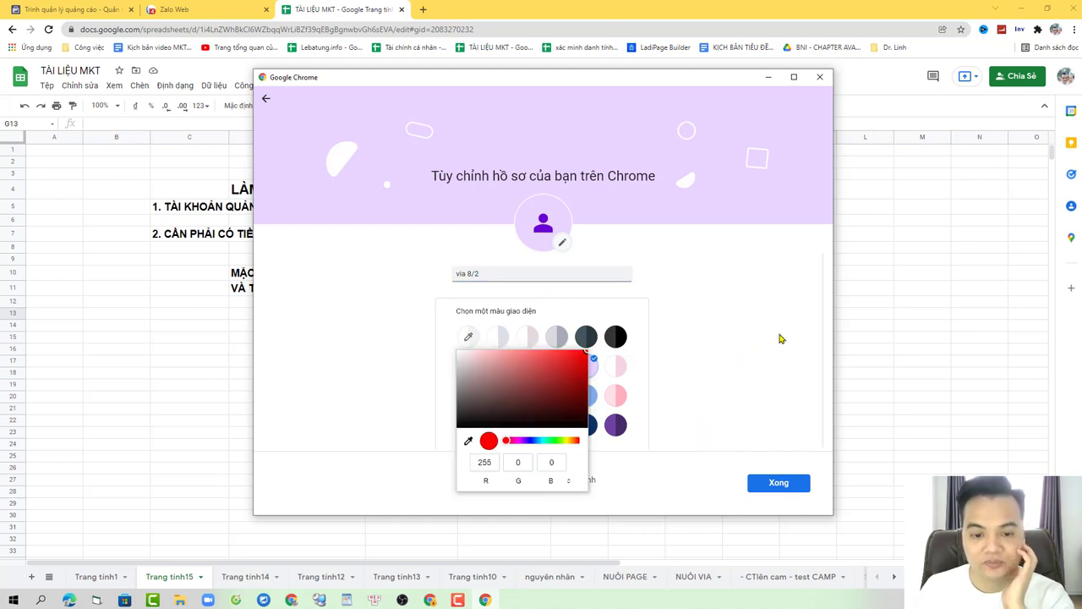
left_click(780, 338)
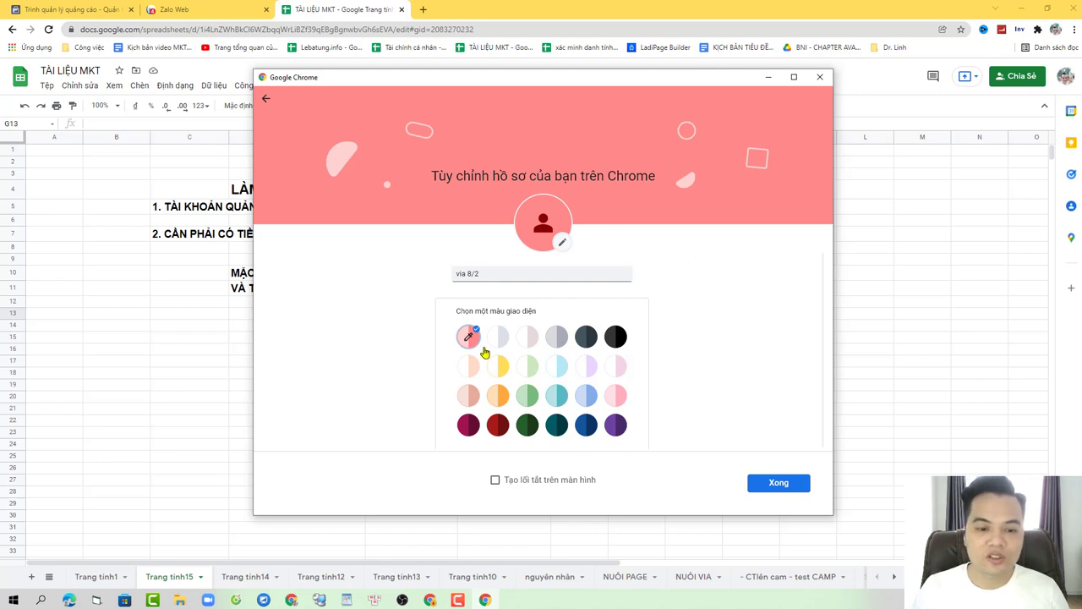
left_click(469, 336)
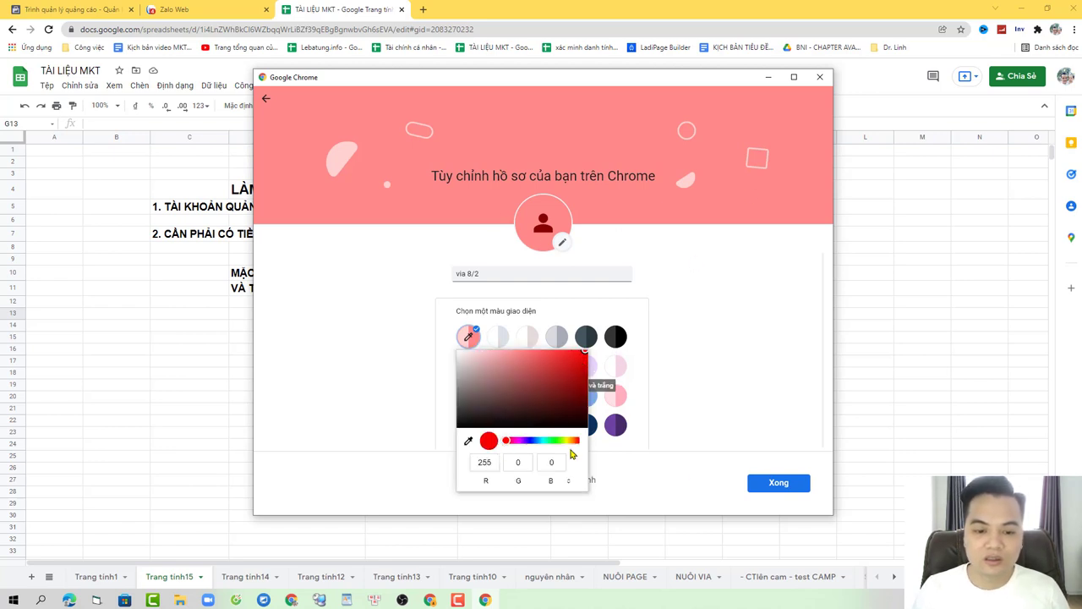
left_click(779, 485)
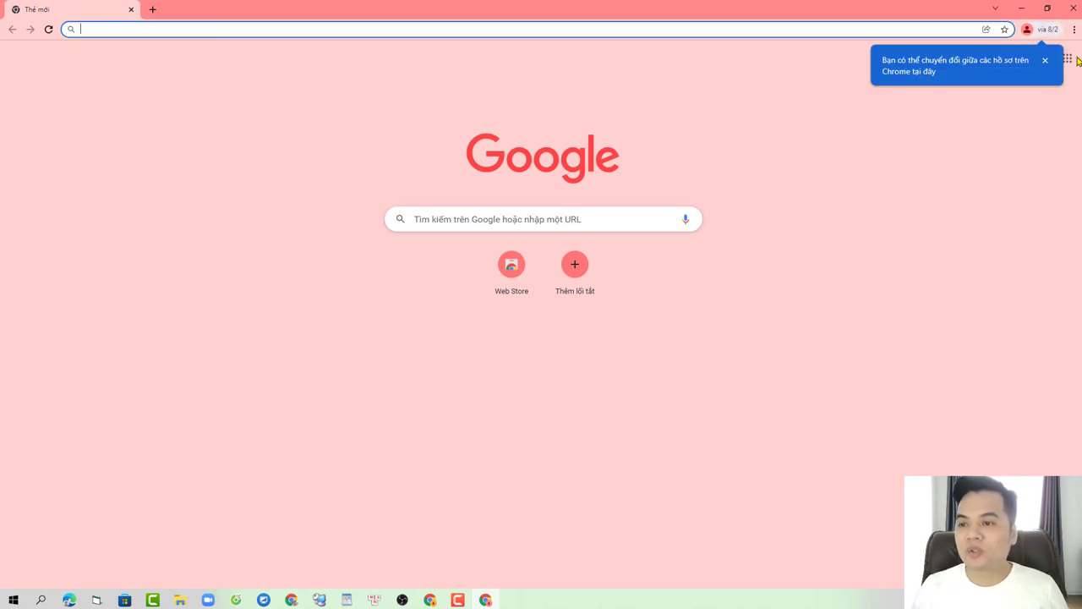
Step: Search Google for 'user agent switcher and manager' from the new profile's address bar
left_click(1045, 62)
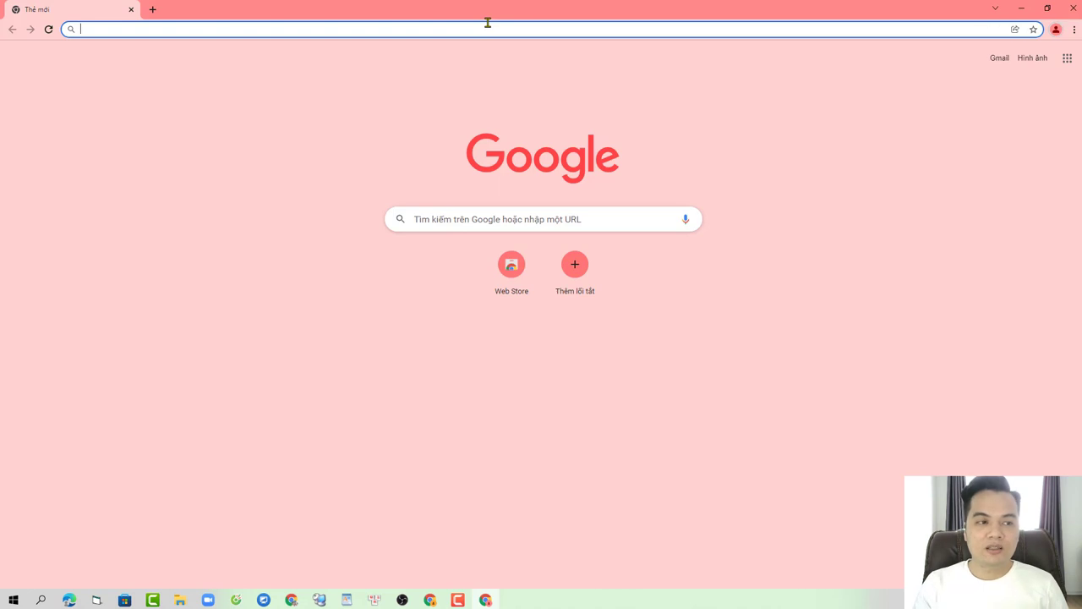
type("user")
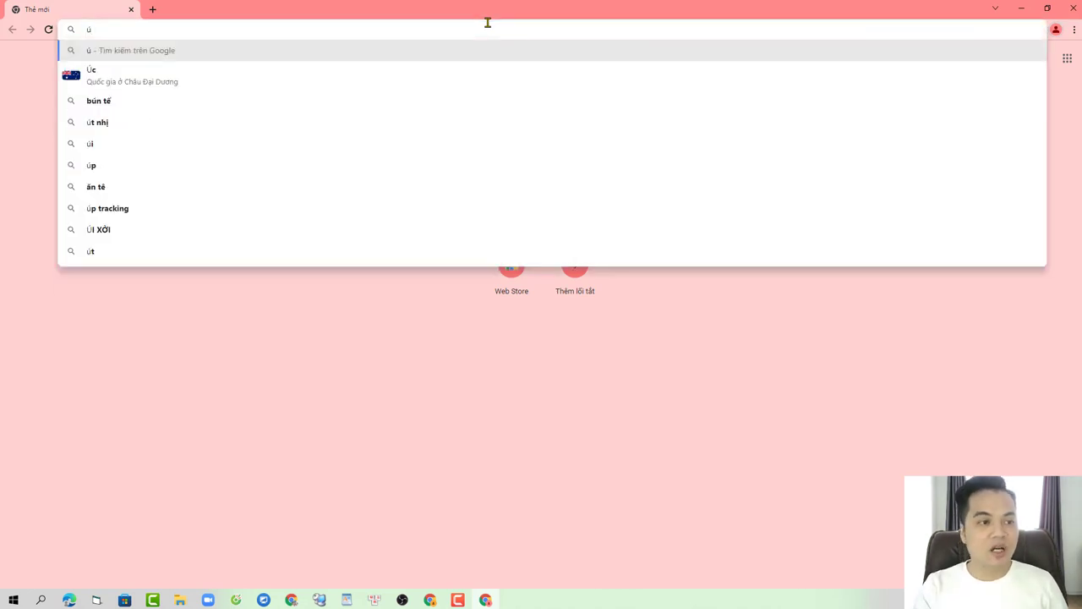
key("Down")
key("Return")
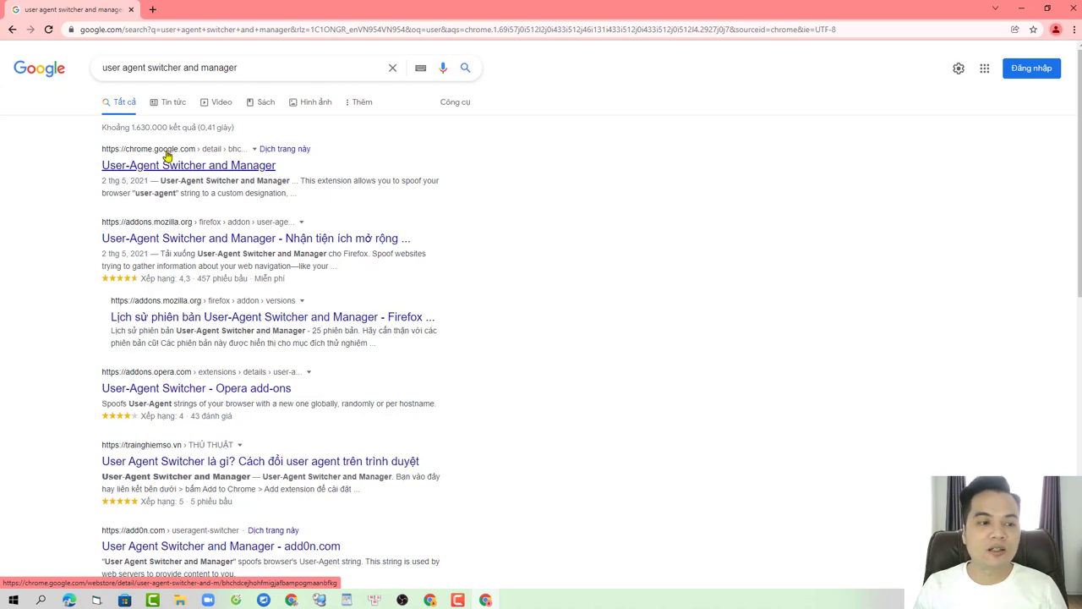
Step: Add User-Agent Switcher and Manager to Chrome from its Chrome Web Store listing
left_click(194, 150)
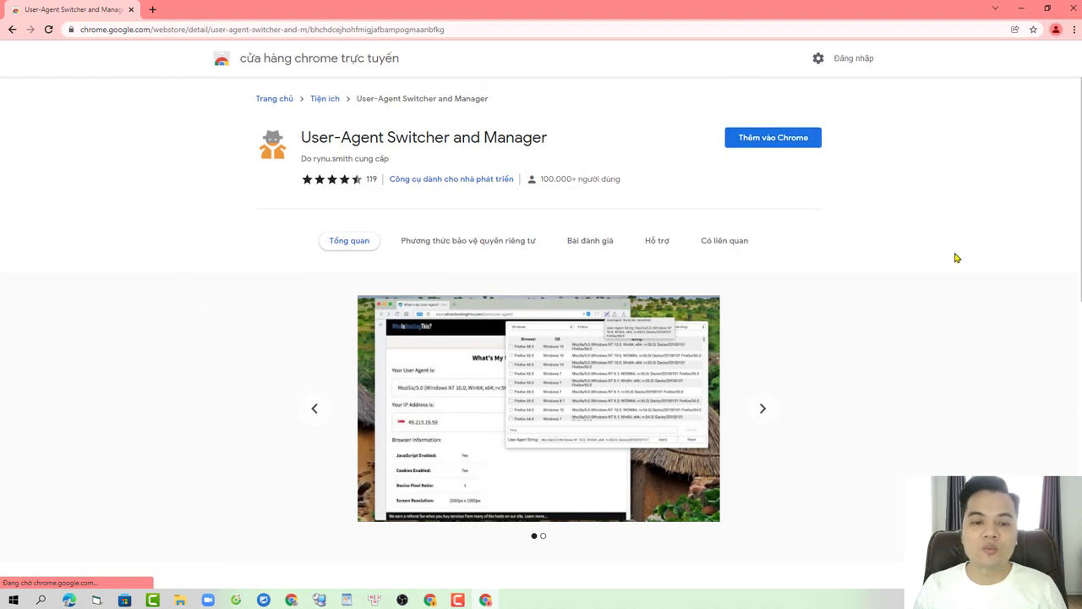
left_click(782, 144)
left_click(568, 125)
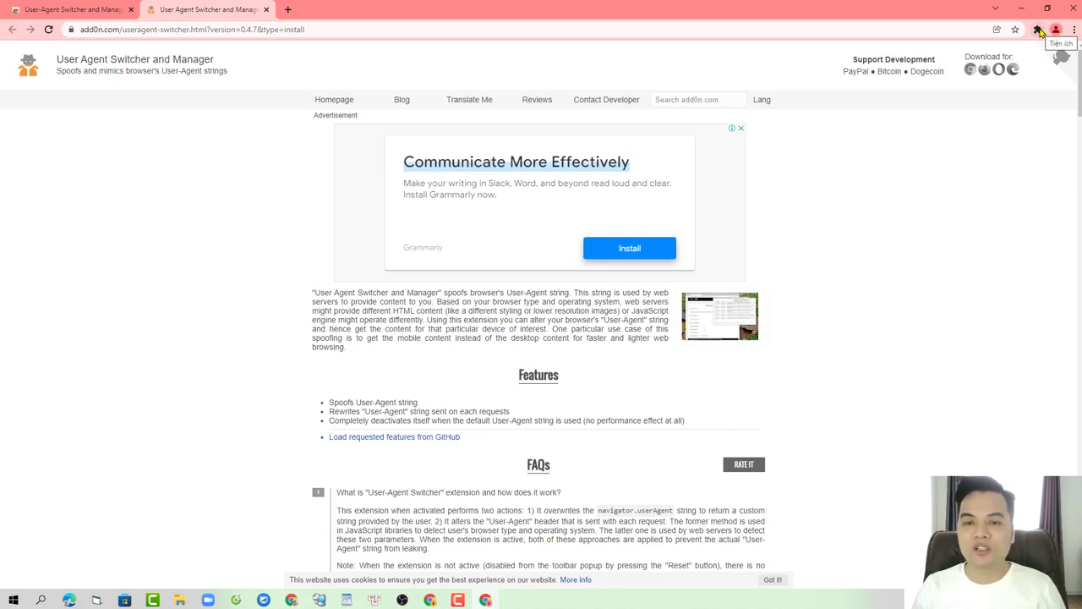
Step: Pin User-Agent Switcher and Manager to the toolbar and open its panel
left_click(1038, 30)
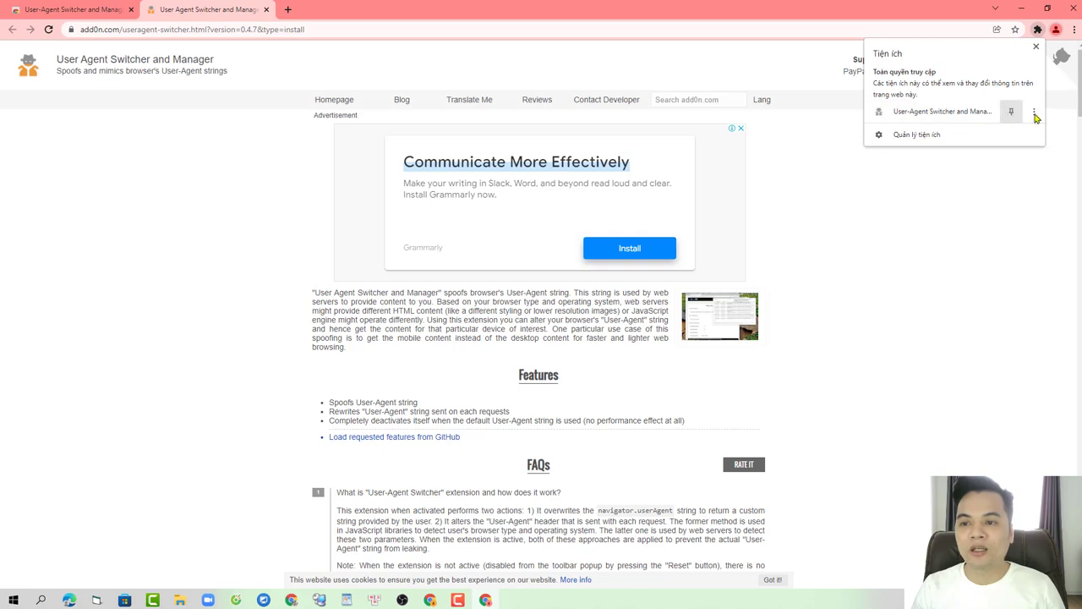
left_click(1012, 112)
left_click(888, 117)
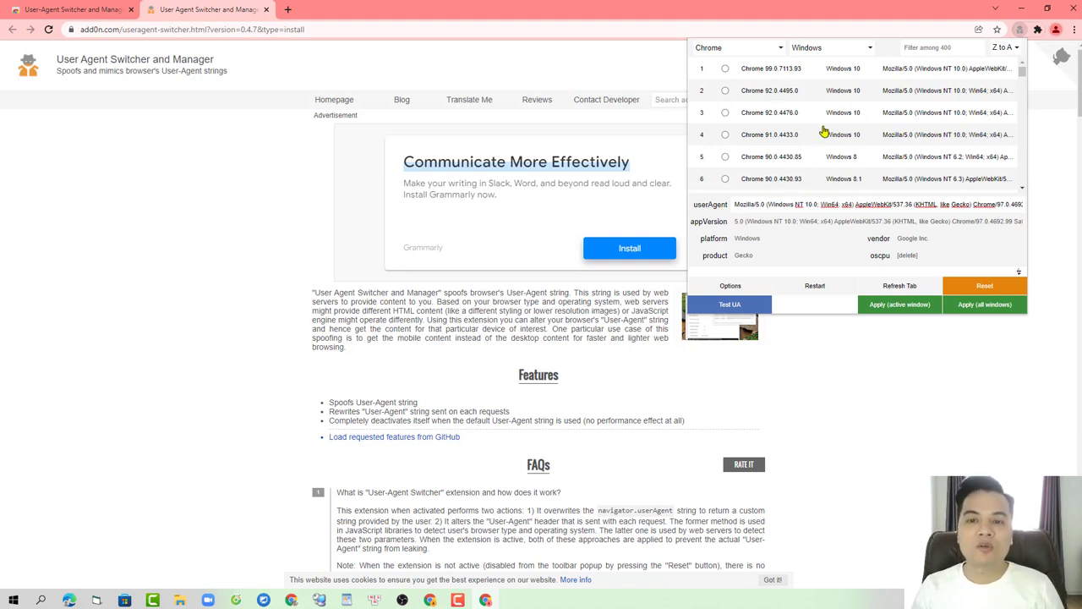
Step: Select Mac OS with Safari 14.1 and apply that user agent to all windows
left_click(822, 53)
left_click(824, 78)
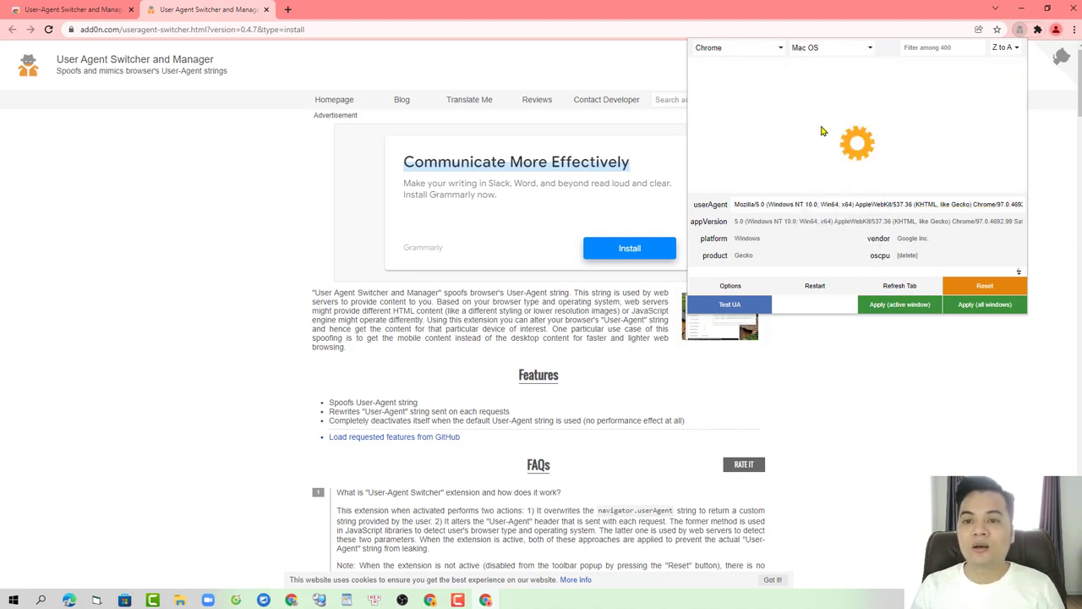
left_click(771, 51)
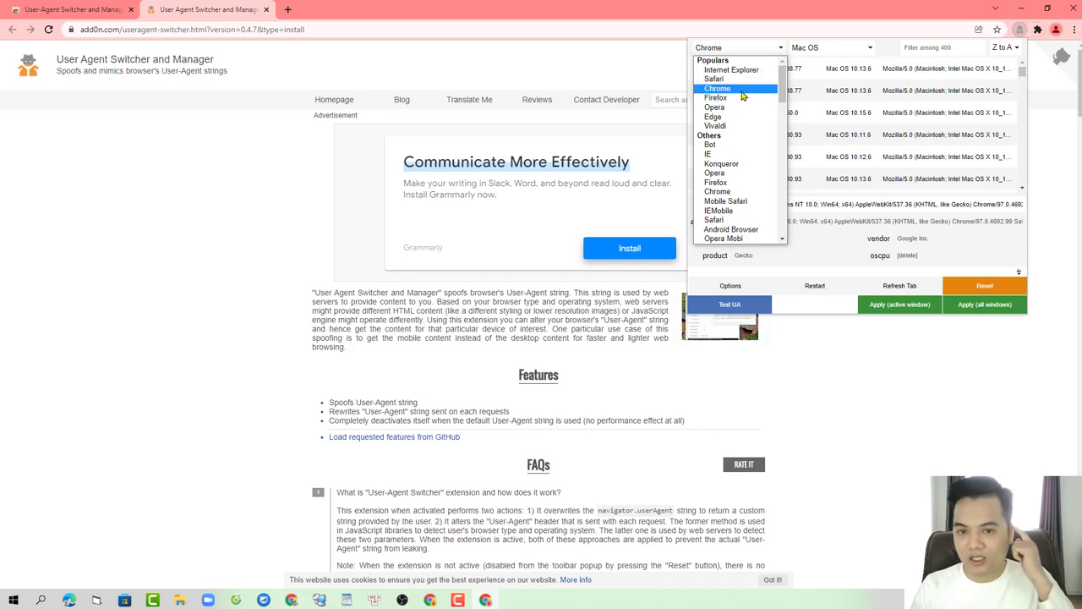
left_click(732, 79)
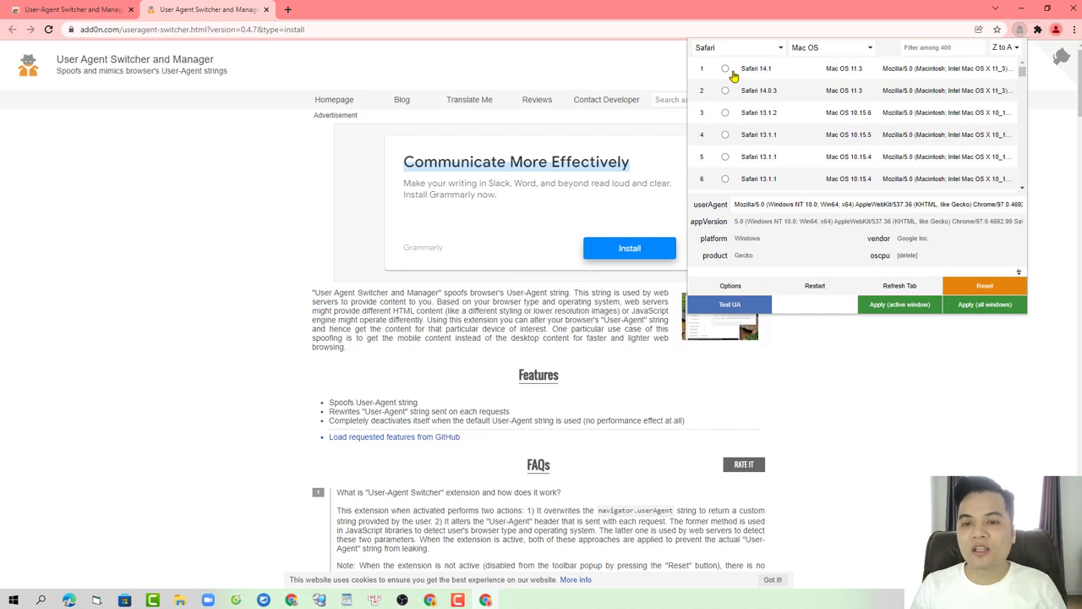
left_click(726, 69)
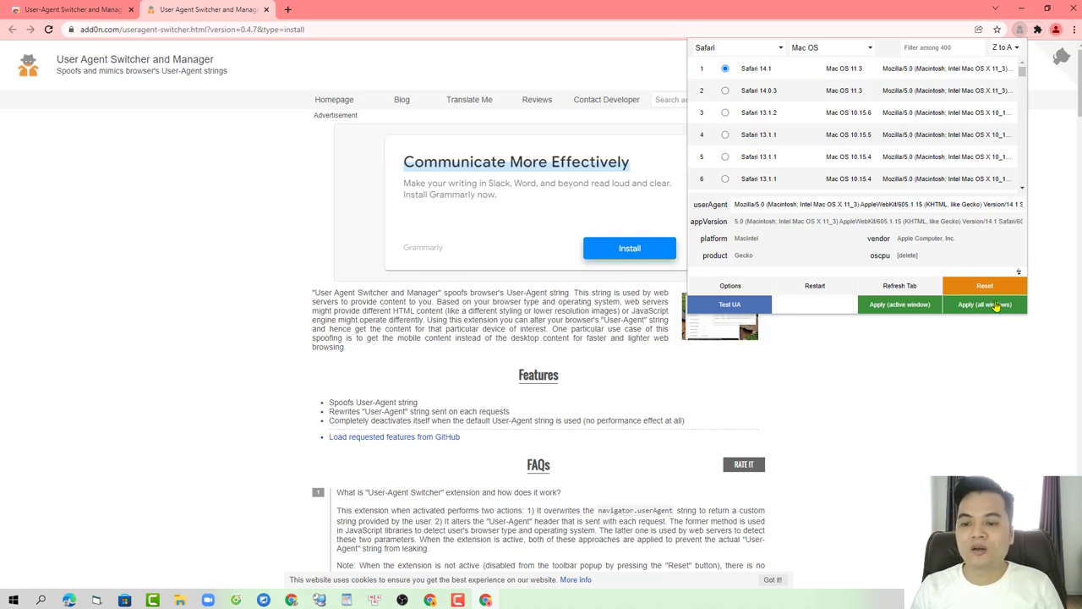
left_click(975, 310)
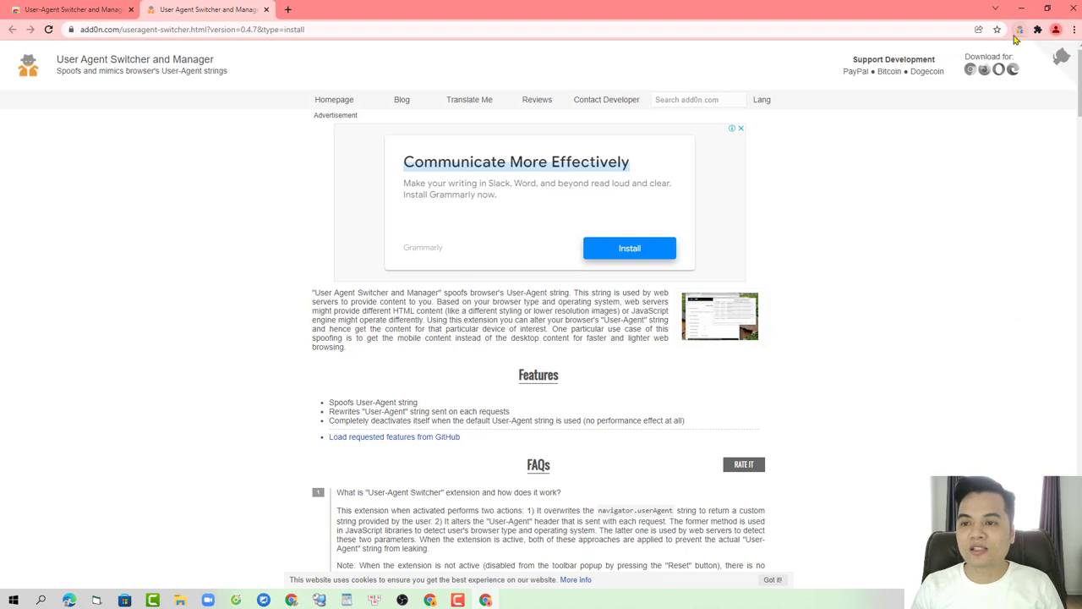
Step: Open facebook.com in the address bar and close the leftover extension tab
left_click(375, 31)
type("faceboo")
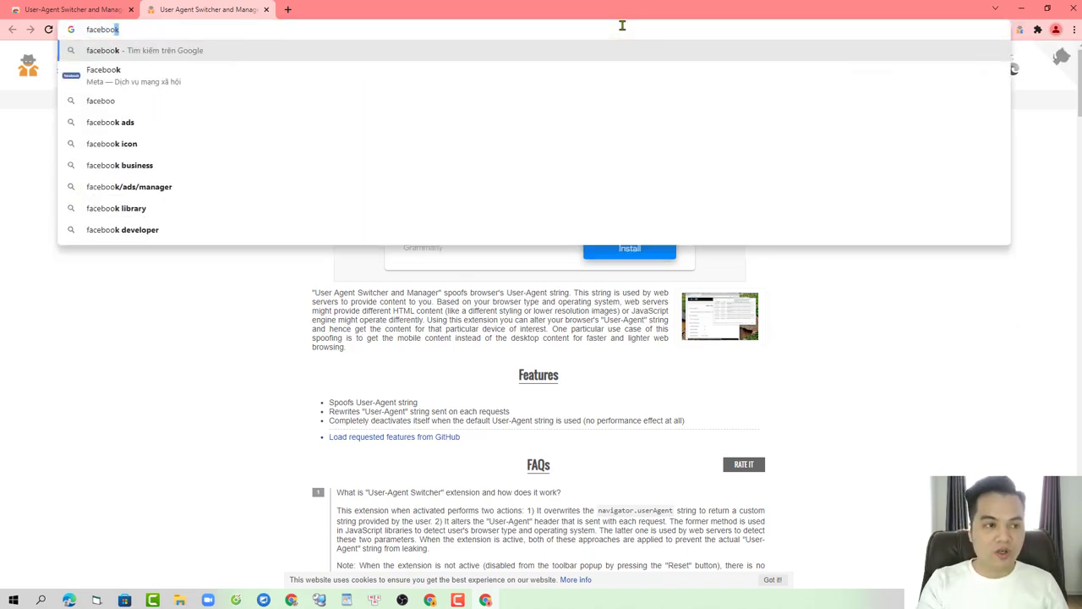
type("k.com")
key("Return")
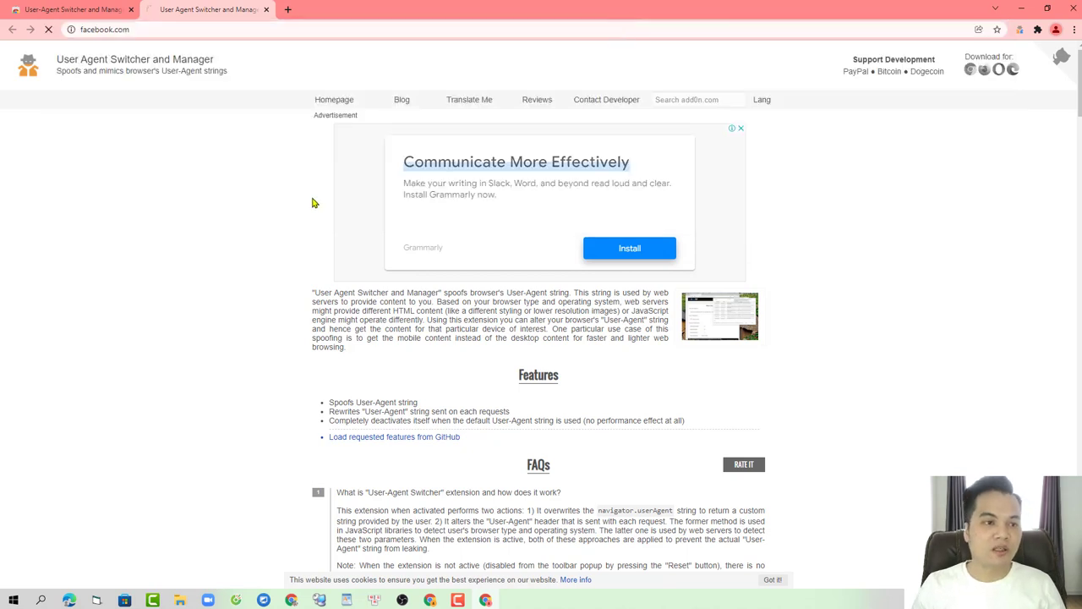
left_click(132, 11)
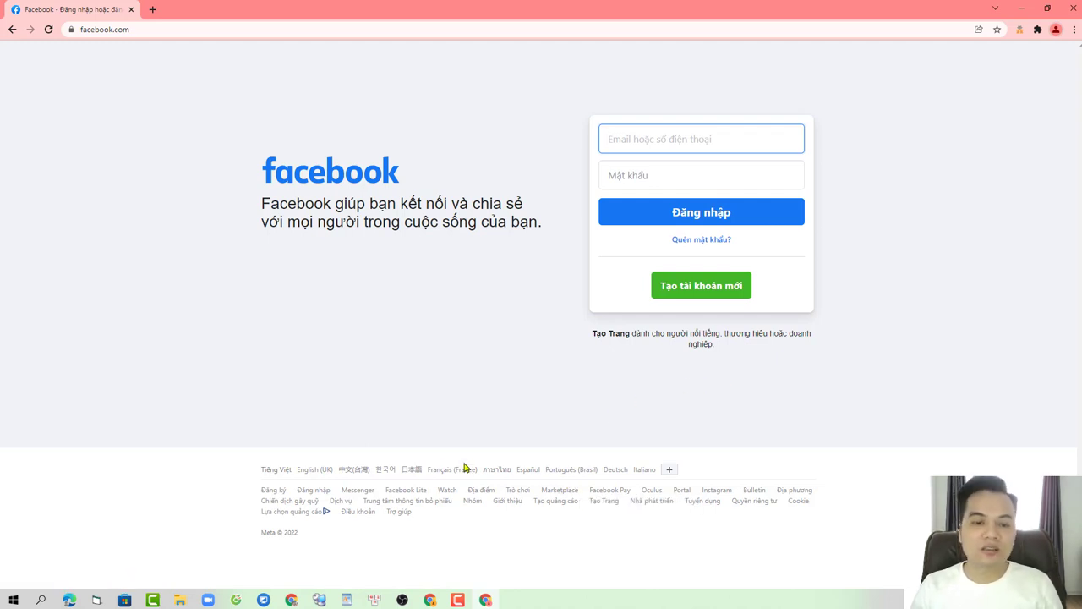
mouse_move(346, 603)
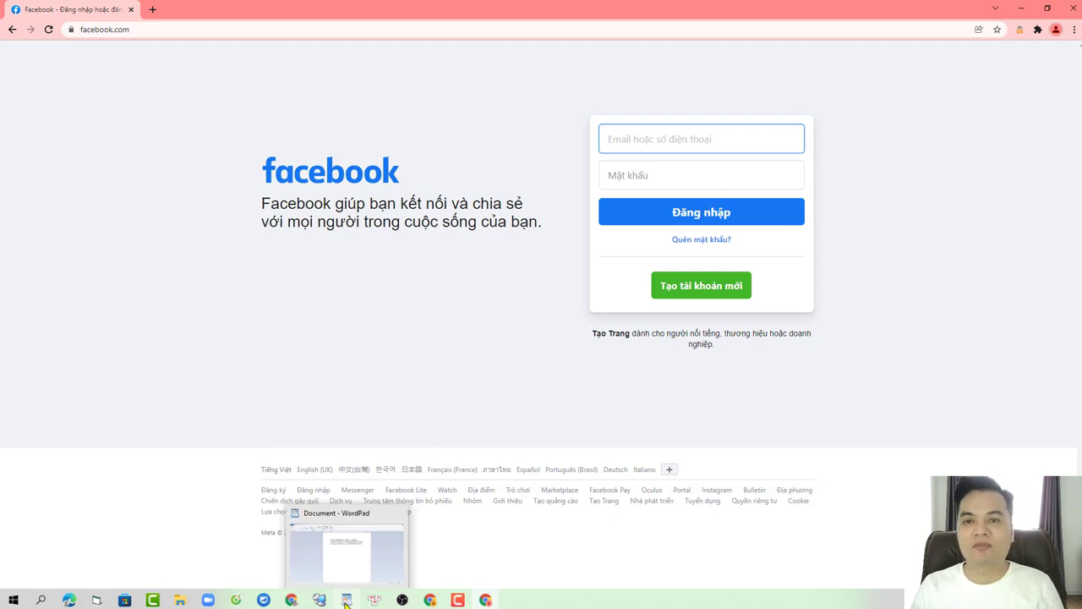
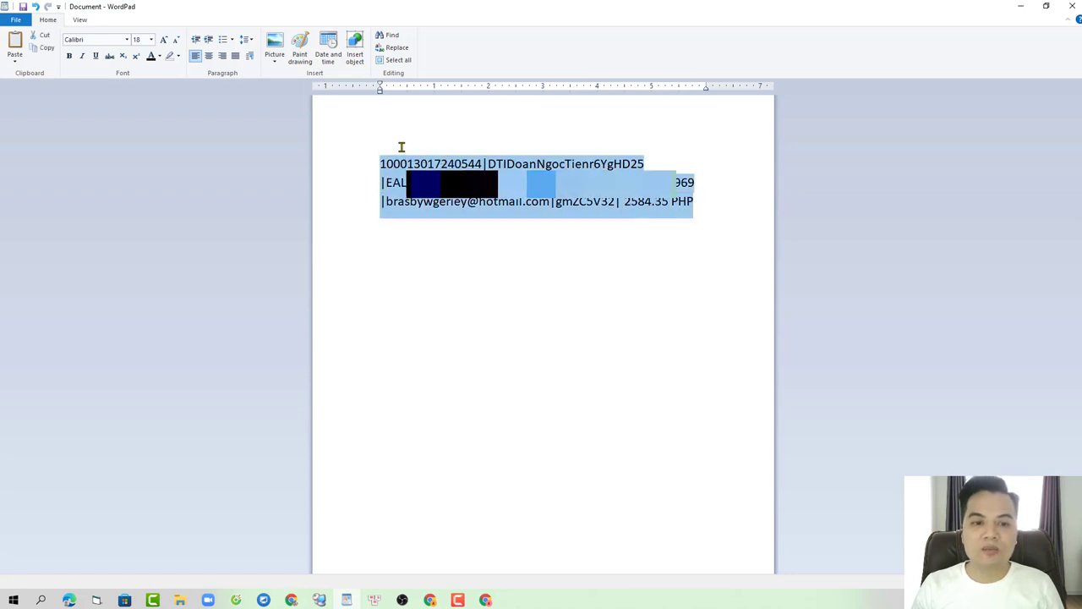
Step: Deselect the three pipe-delimited account lines and zoom the document in for larger text
left_click(380, 109)
key("shift+End")
left_click(638, 235, "shift")
left_click(701, 203)
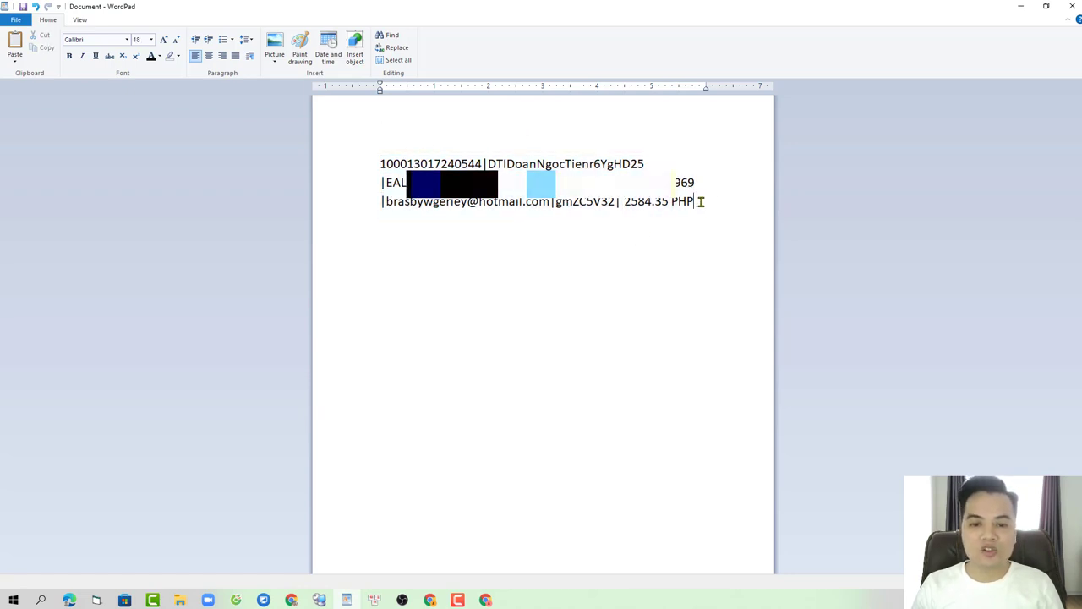
left_click_drag(701, 200, 394, 155)
left_click(534, 260)
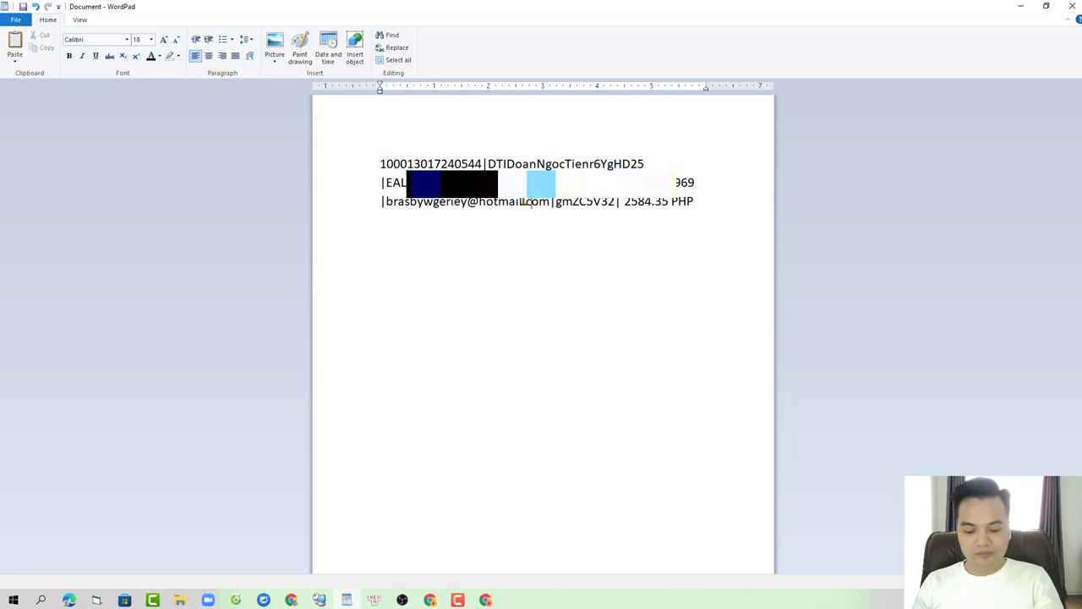
scroll(523, 200, "up", 3)
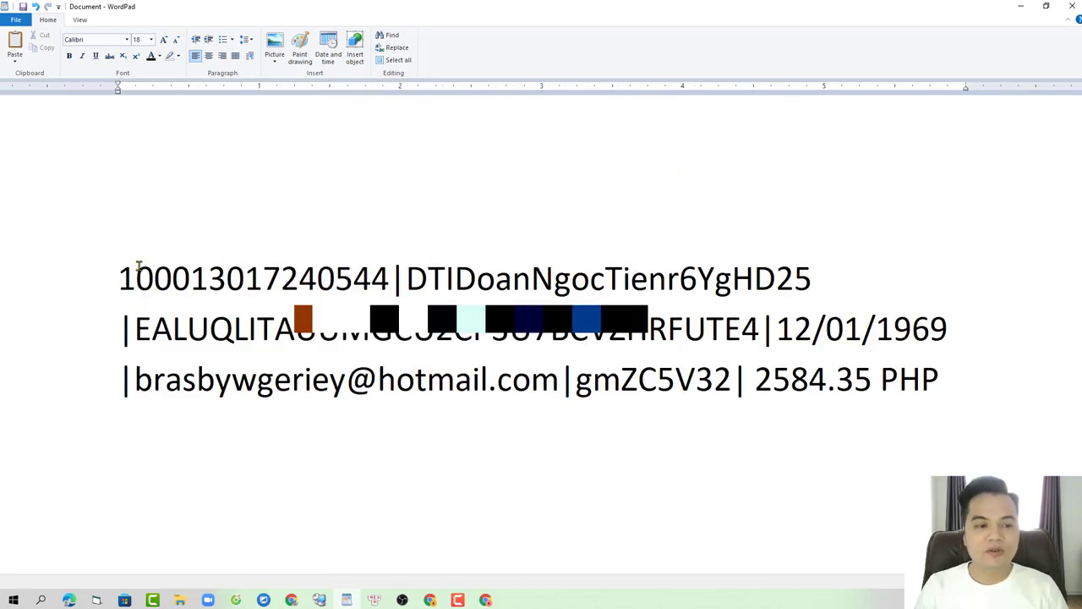
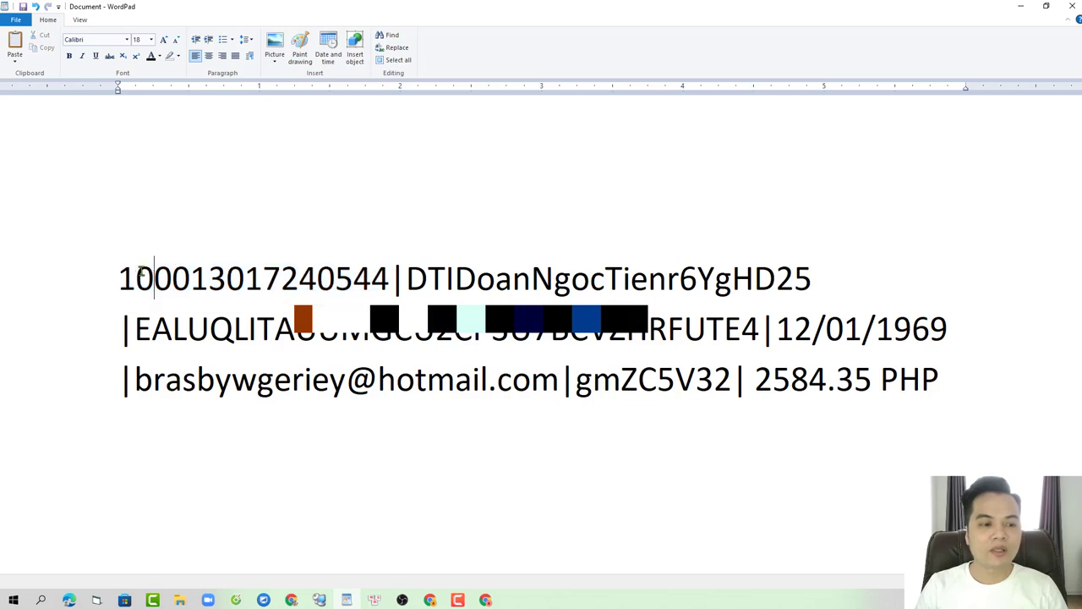
left_click(108, 275)
left_click(127, 273)
left_click(121, 271)
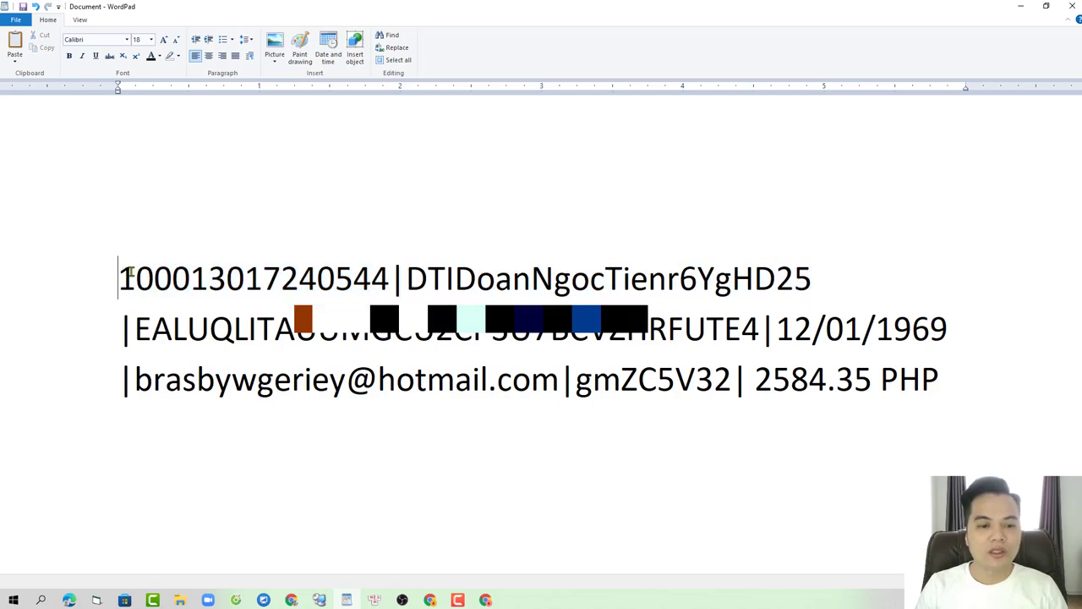
left_click(385, 277)
double_click(356, 272)
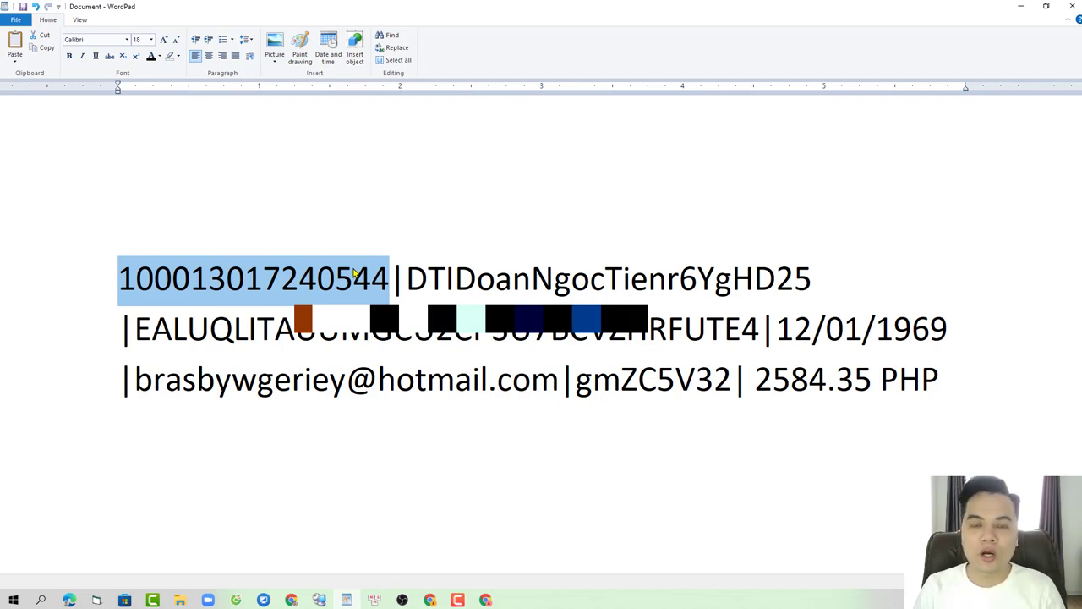
left_click(391, 276)
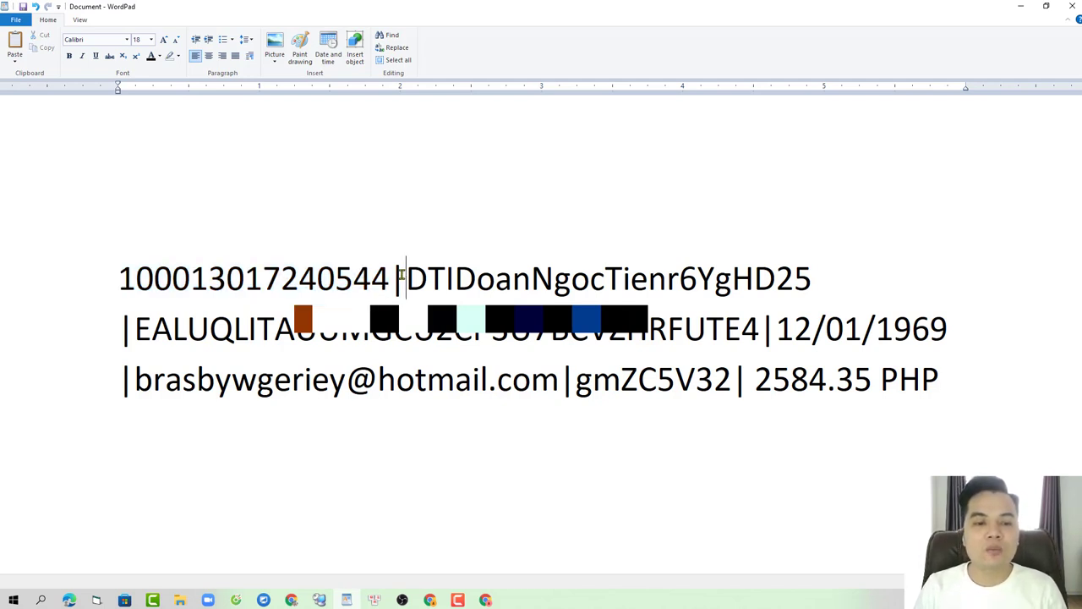
double_click(391, 276)
left_click(394, 280)
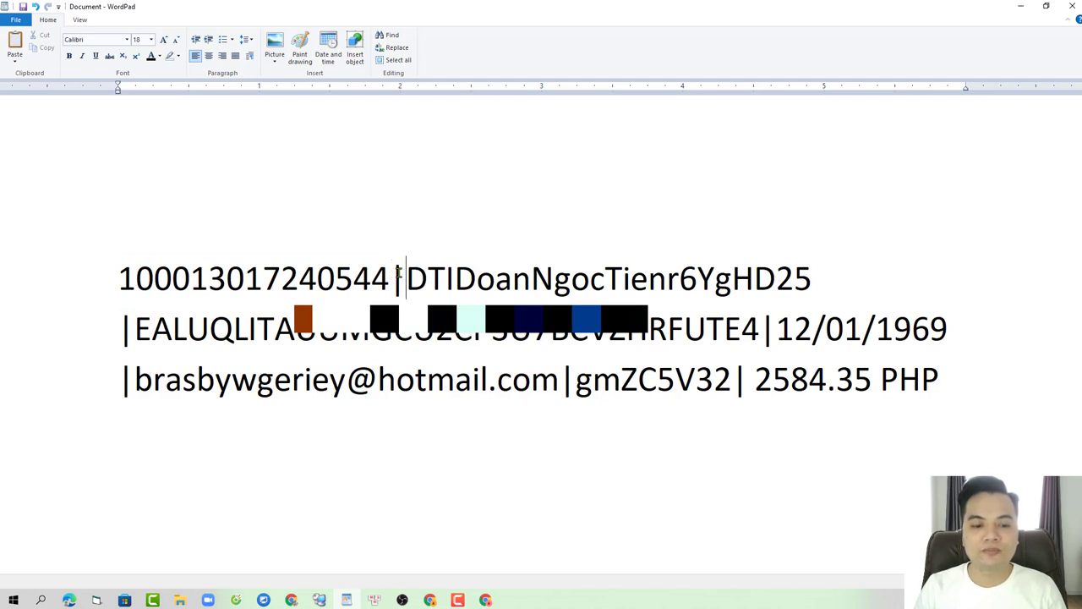
left_click_drag(405, 277, 799, 282)
left_click(811, 279)
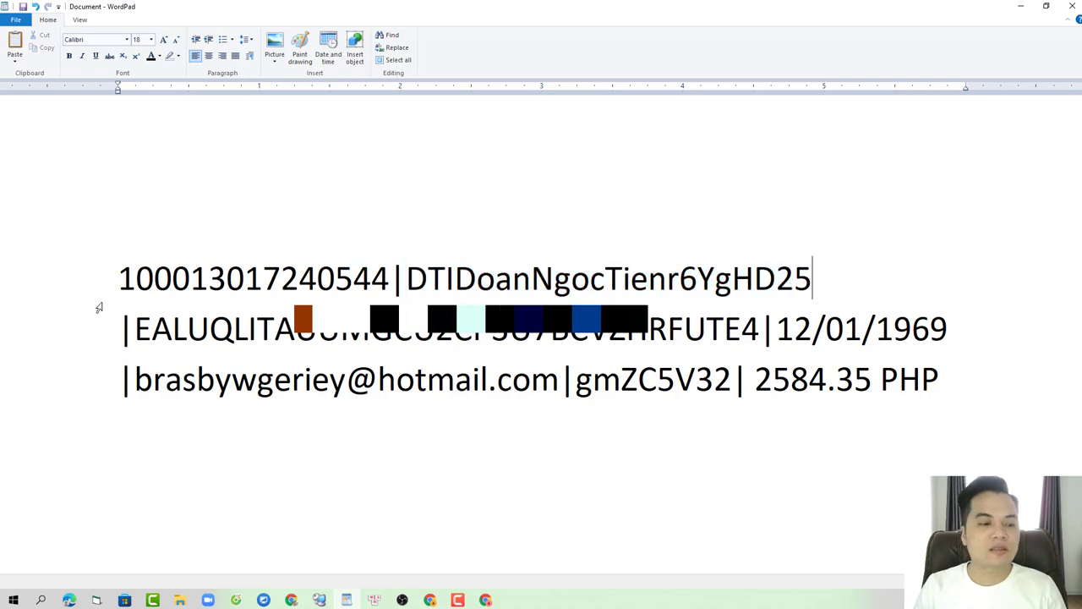
left_click(129, 328)
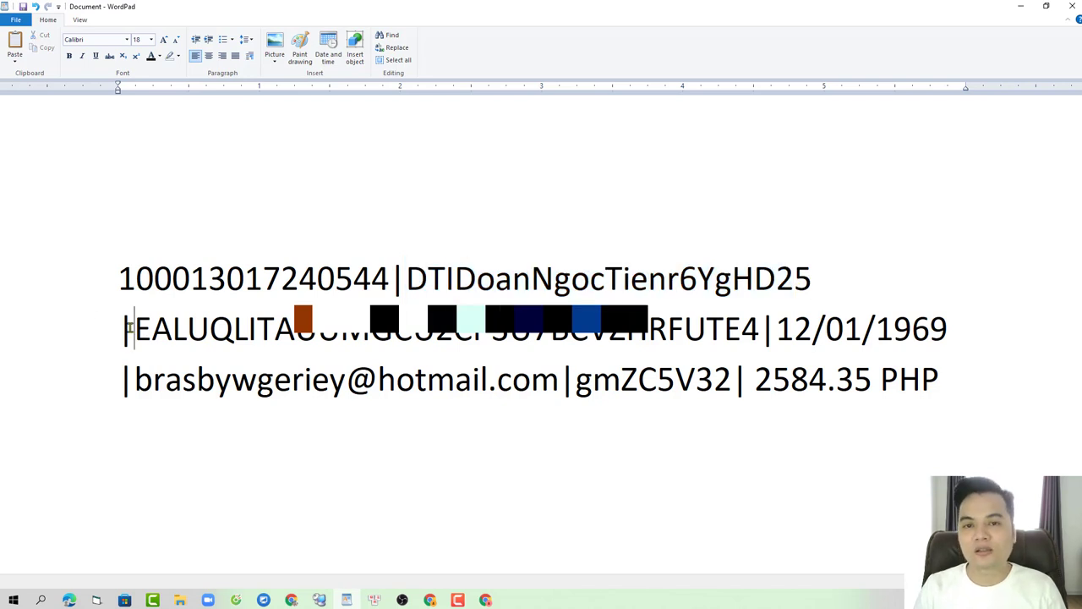
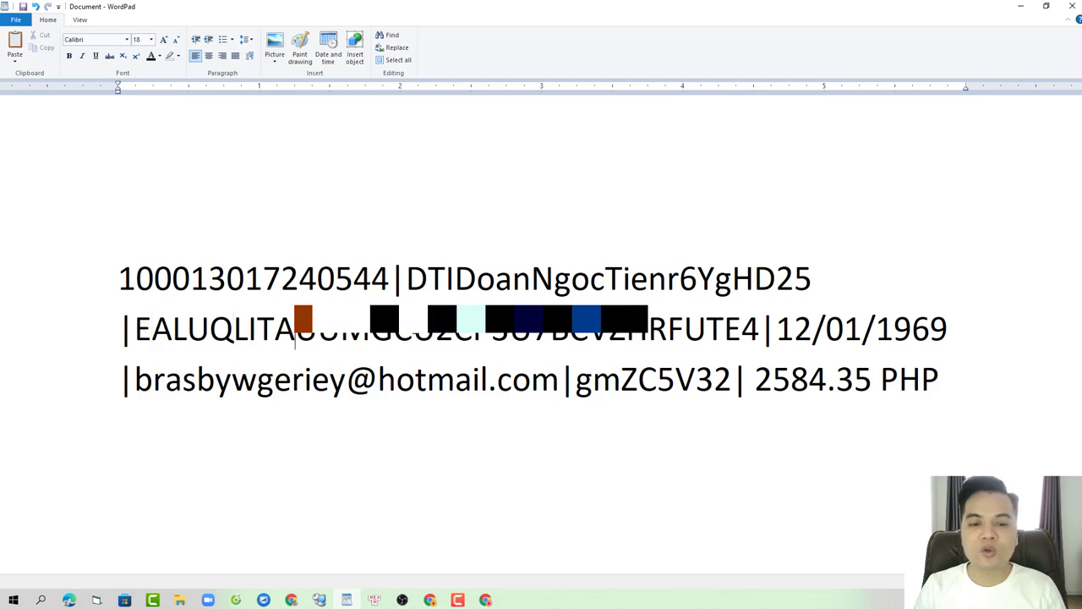
Step: Highlight characters of the masked field on line 2, then select the date 12/01/1969 instead
key("Left")
key("Left")
key("Left")
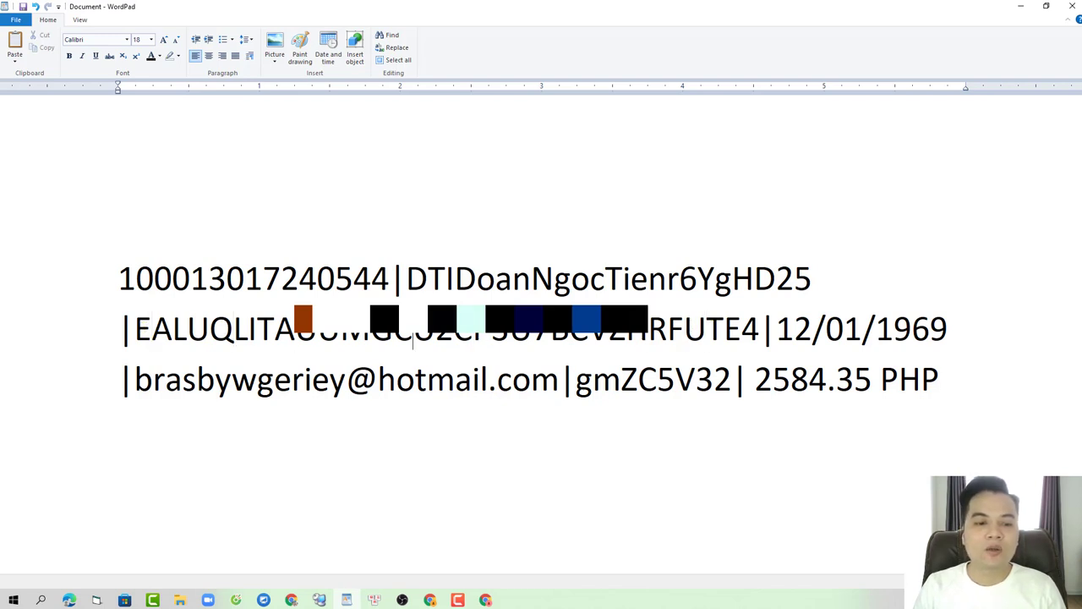
key("shift+Right")
key("shift+Right")
key("Left")
key("shift+Right")
key("shift+Right")
key("shift+Right")
key("shift+Right")
key("shift+Right")
key("shift+Right")
key("shift+Right")
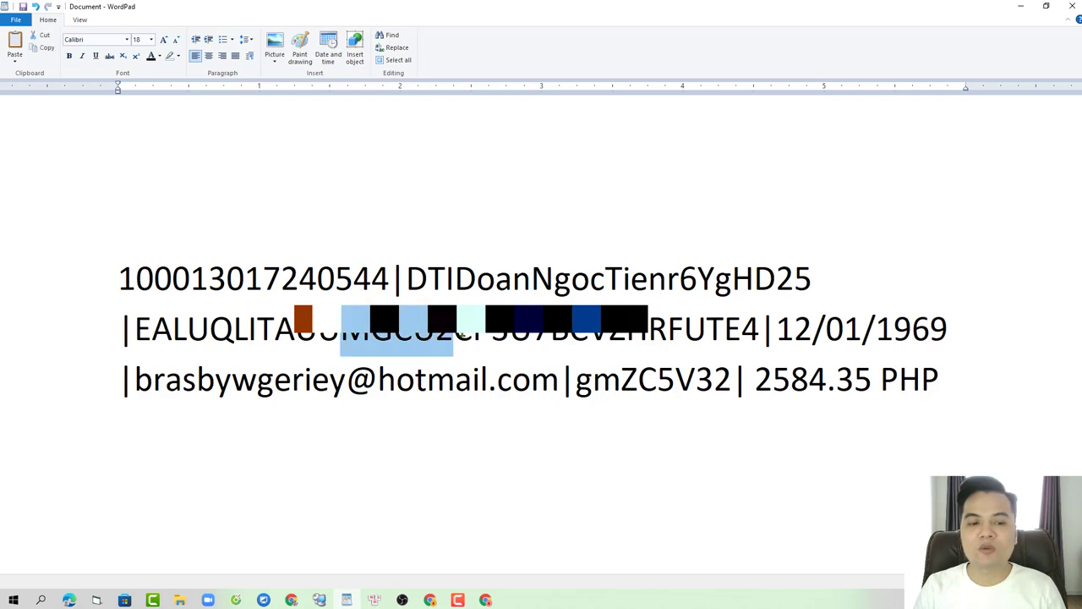
key("Right")
key("Right")
key("Right")
key("Right")
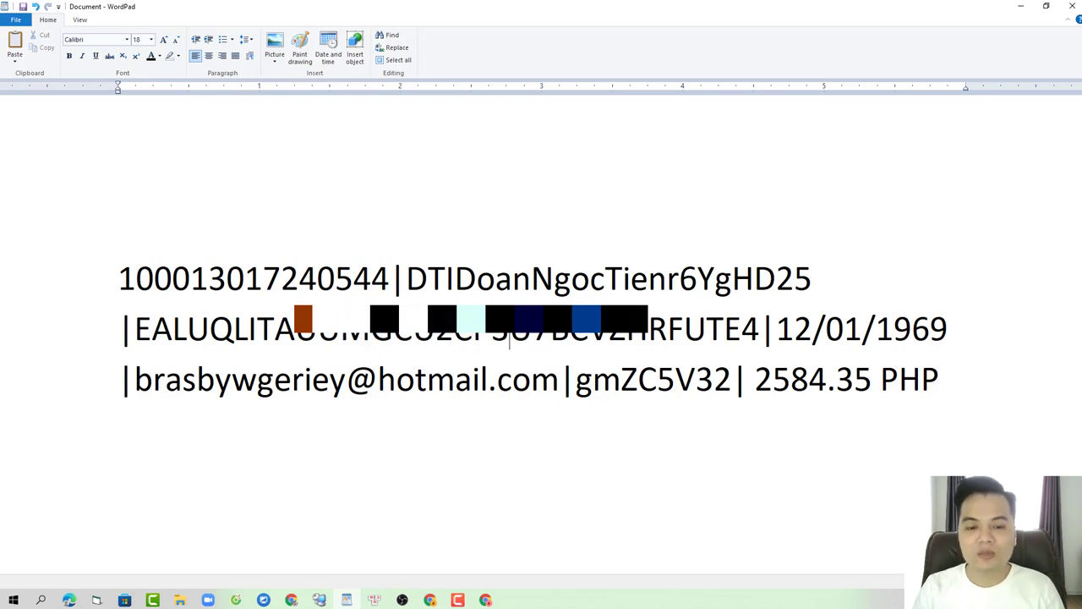
key("Left")
key("Left")
key("Left")
key("Left")
key("Left")
key("Left")
key("Left")
key("Left")
key("shift+Right")
key("shift+Right")
key("shift+Right")
key("shift+Right")
key("shift+Right")
key("shift+Right")
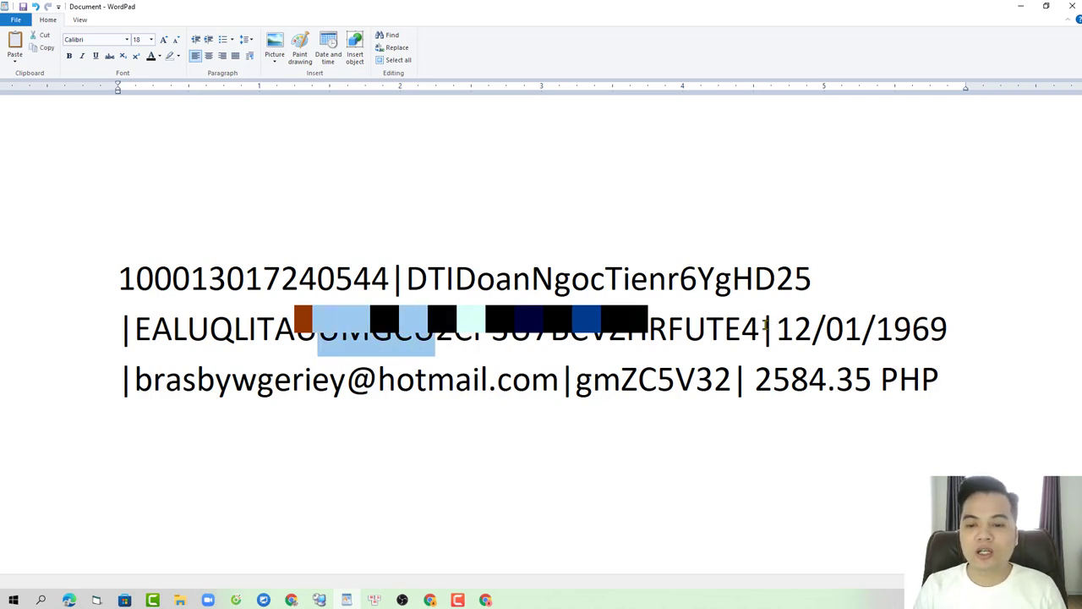
left_click(766, 322)
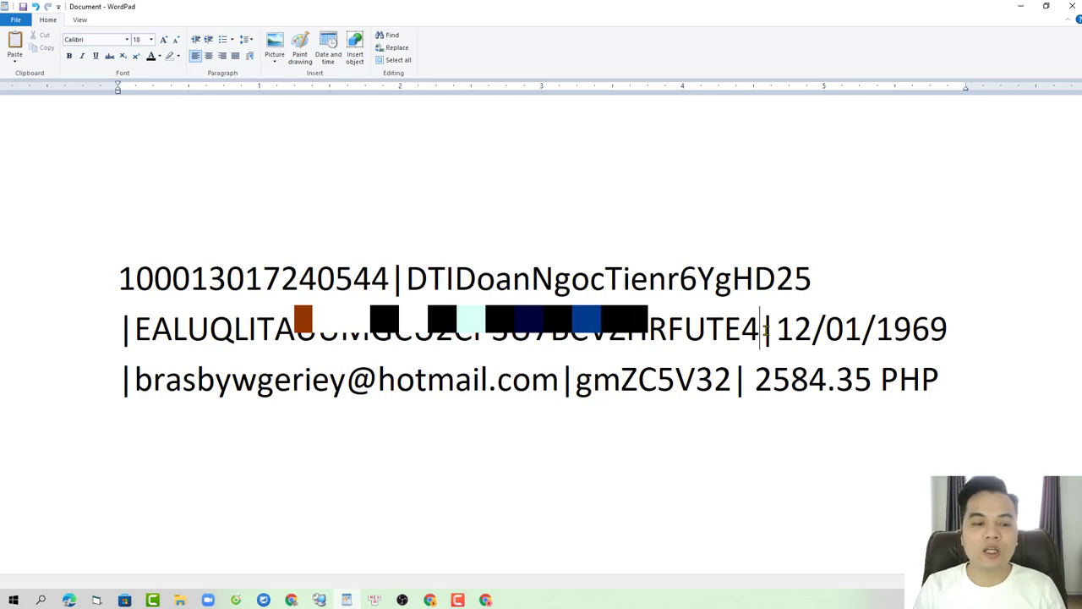
left_click_drag(776, 330, 934, 332)
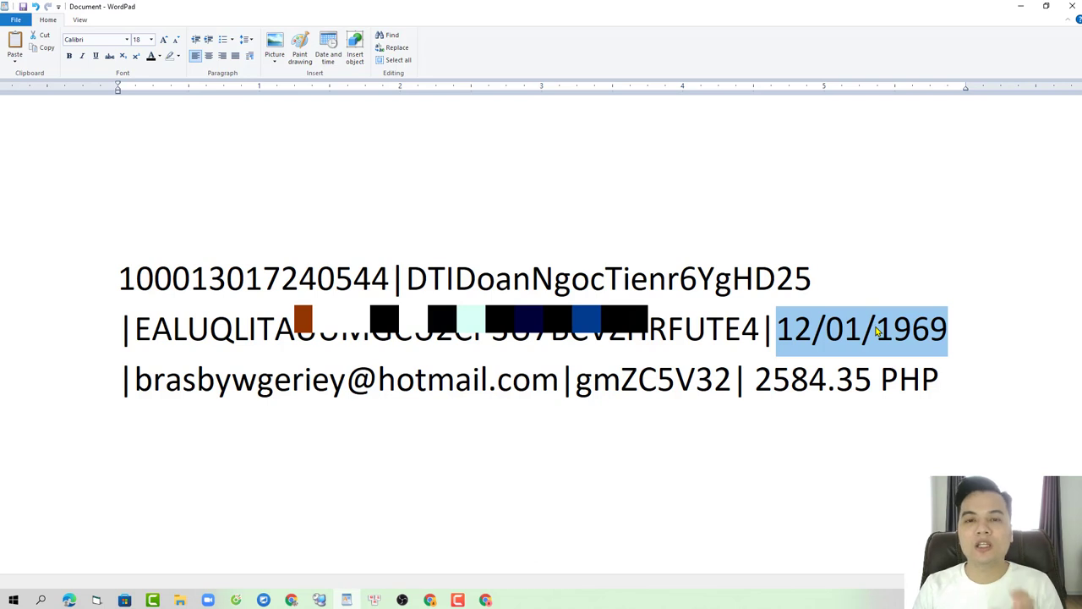
Step: Move the highlight from the date to the e-mail address field on line 3
left_click(859, 336)
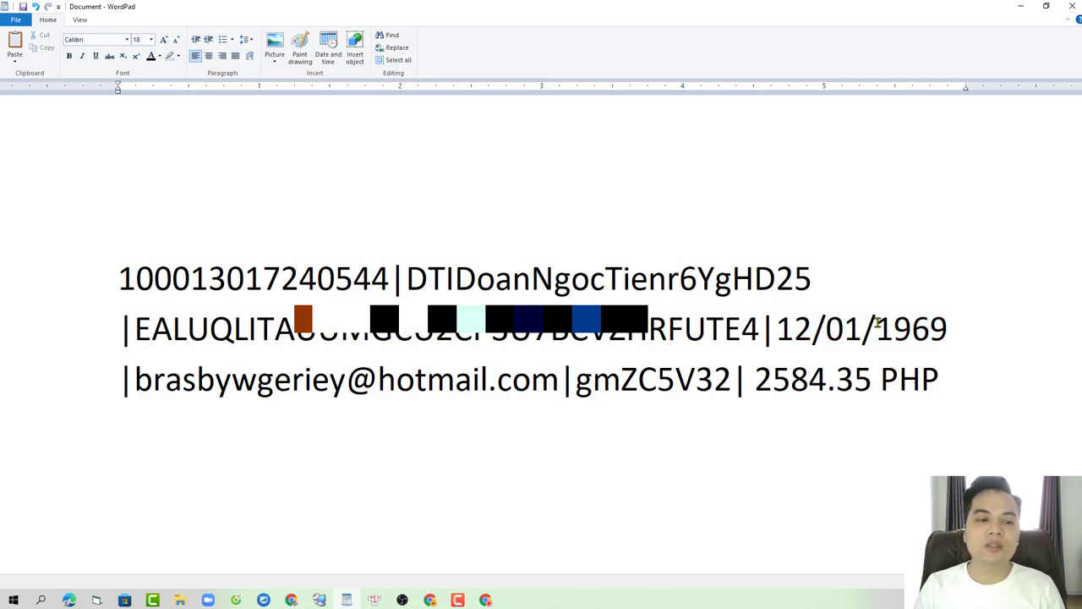
left_click_drag(137, 376, 507, 382)
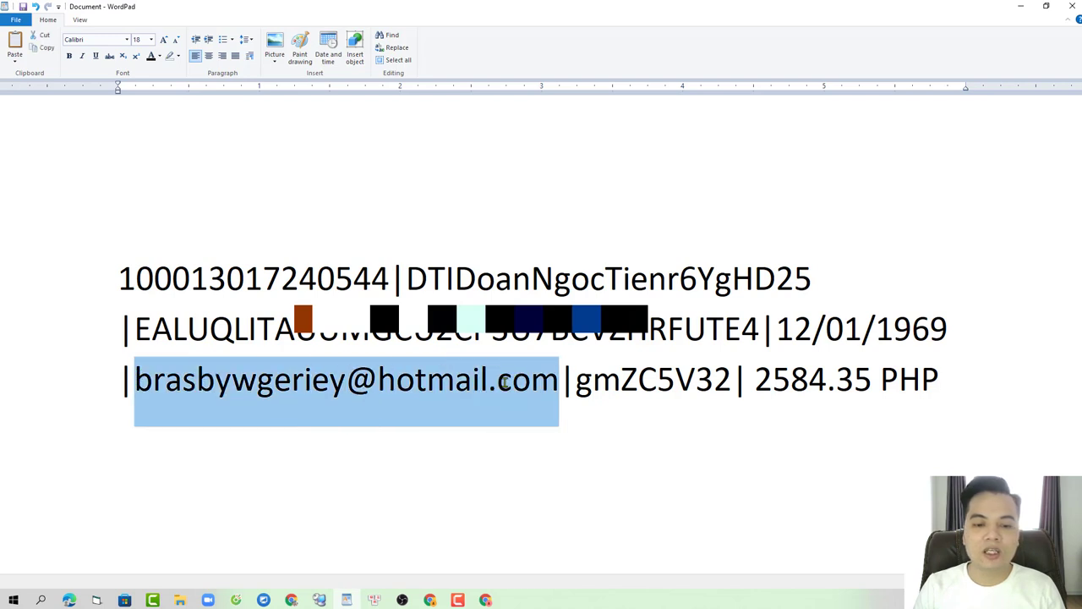
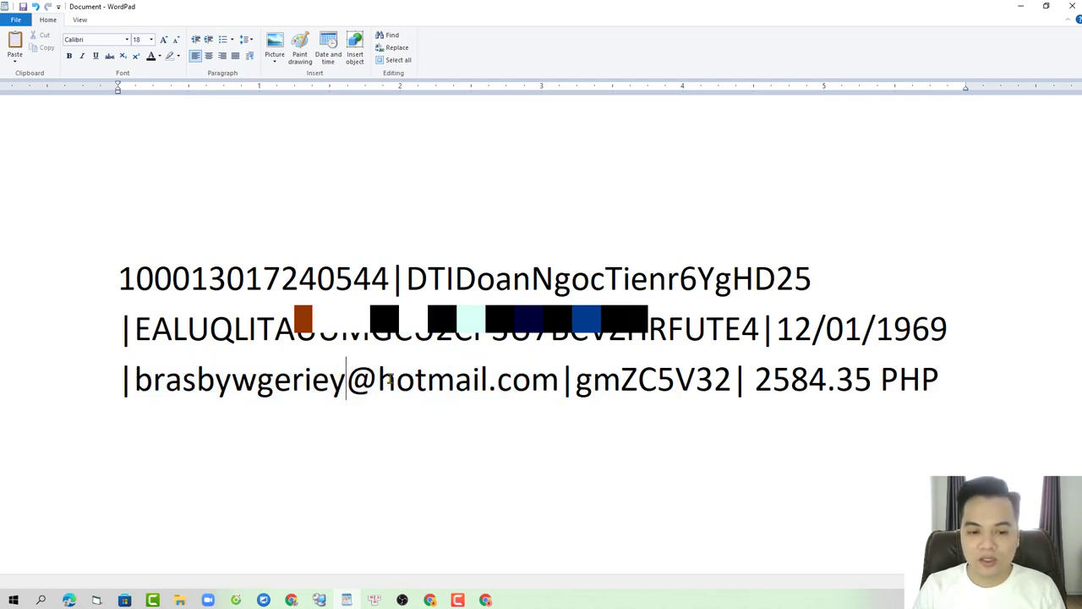
Step: Highlight the e-mail domain, then the password field, in the pipe-separated account record
left_click_drag(387, 379, 536, 380)
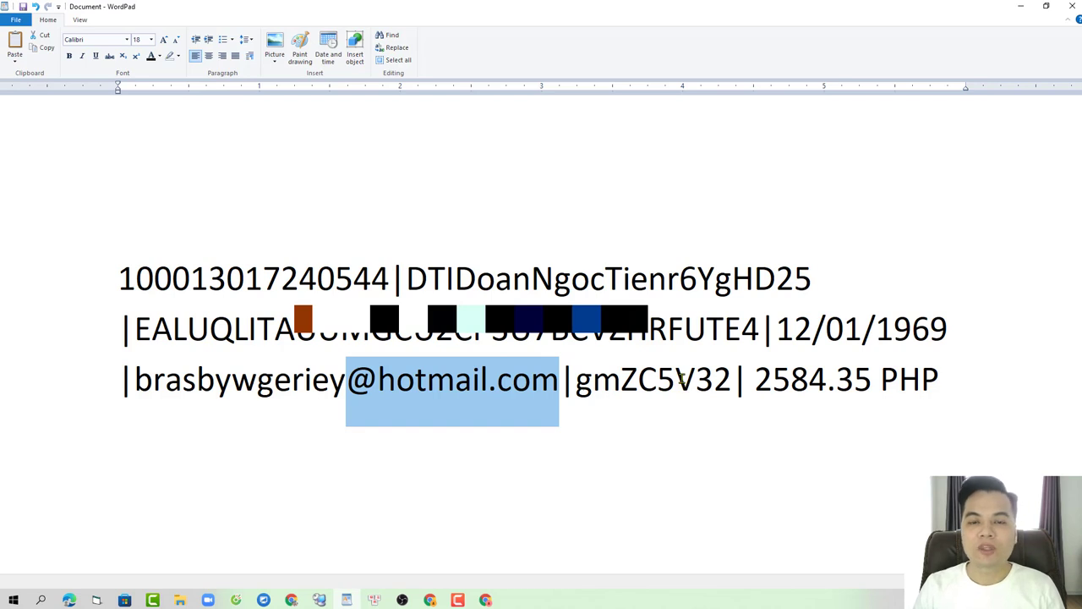
left_click(637, 379)
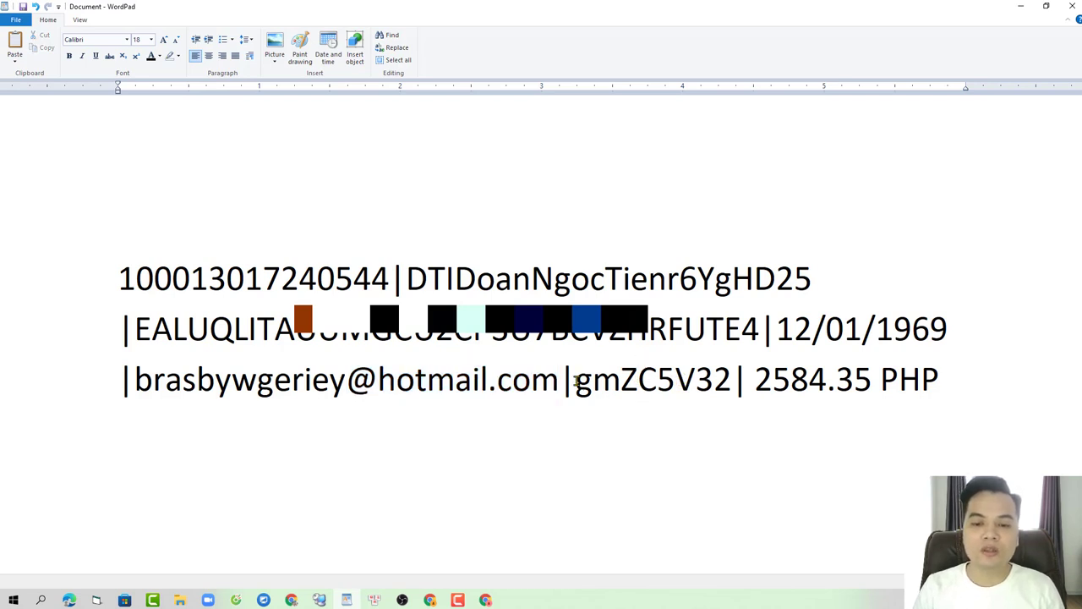
left_click_drag(577, 380, 731, 385)
left_click(580, 381)
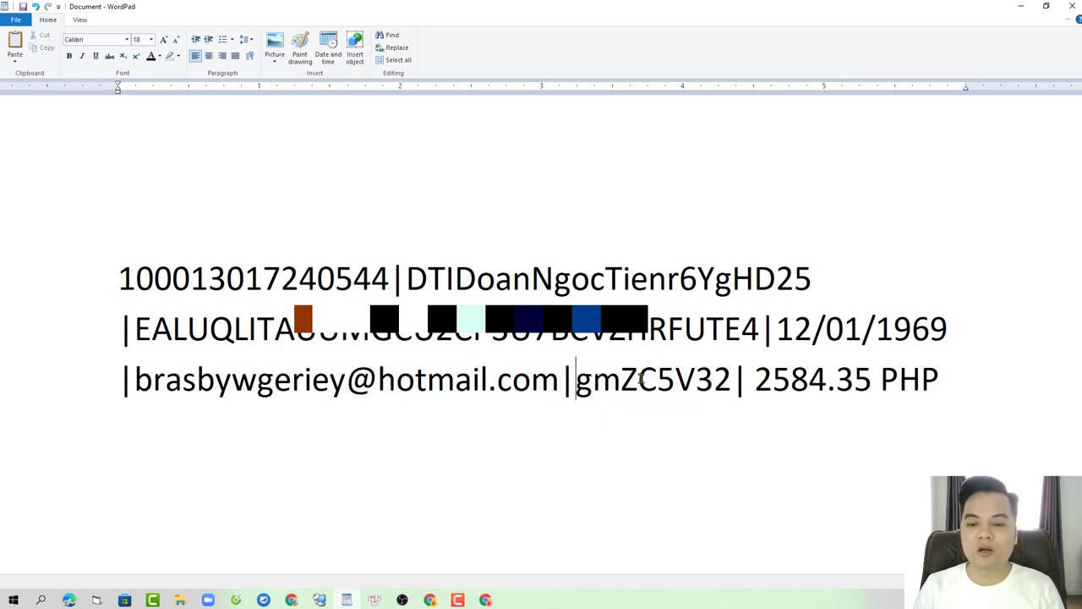
left_click_drag(577, 380, 656, 380)
left_click(789, 372)
Step: Highlight the 2584.35 PHP balance at the line end, then select the account ID
left_click_drag(749, 381, 907, 379)
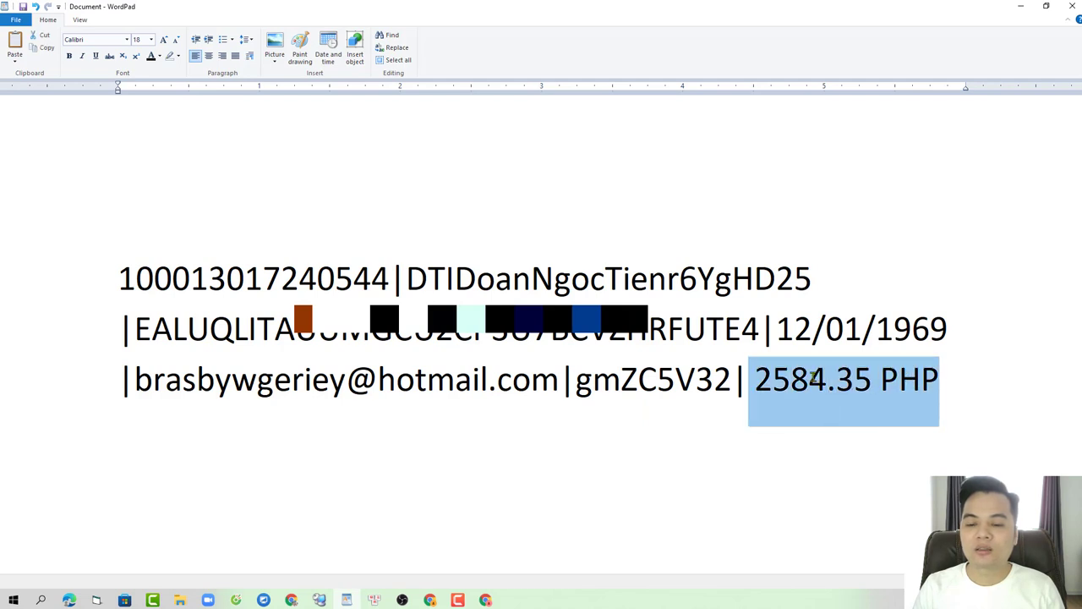
left_click(811, 378)
left_click_drag(749, 378, 917, 376)
left_click(810, 378)
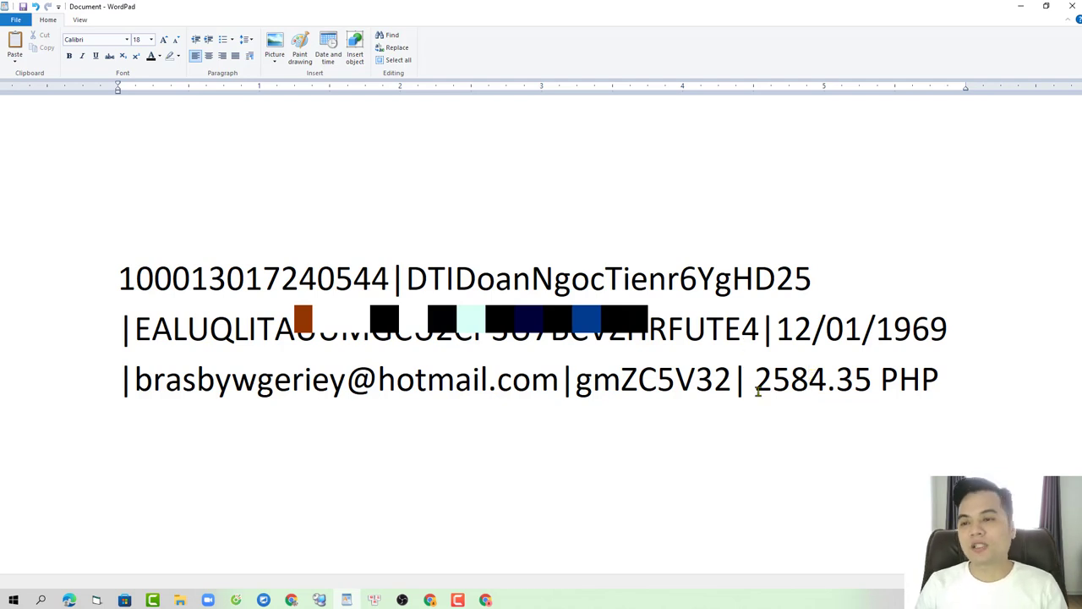
double_click(268, 281)
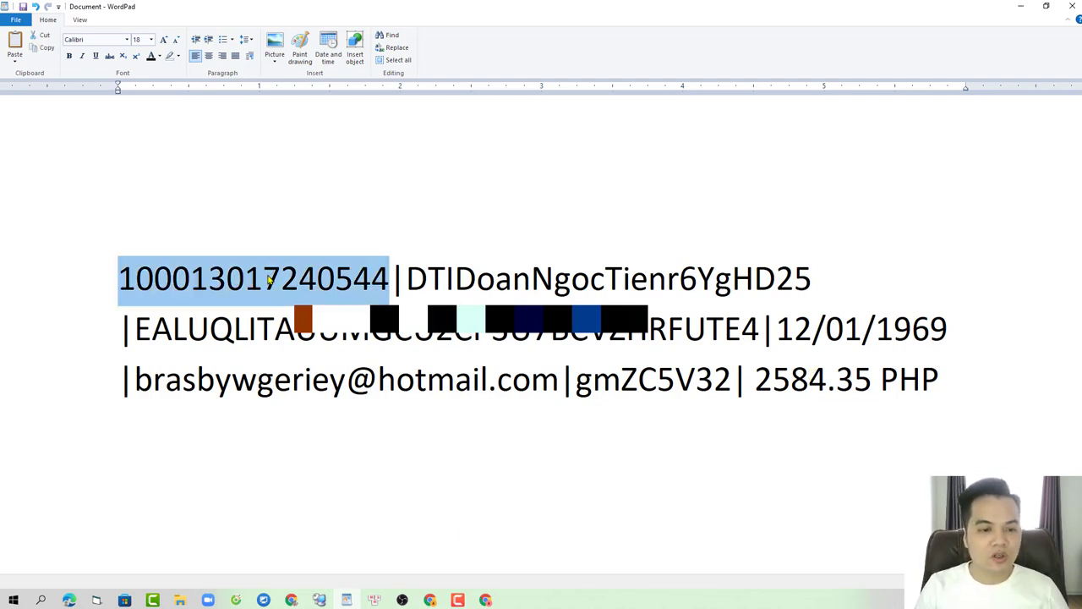
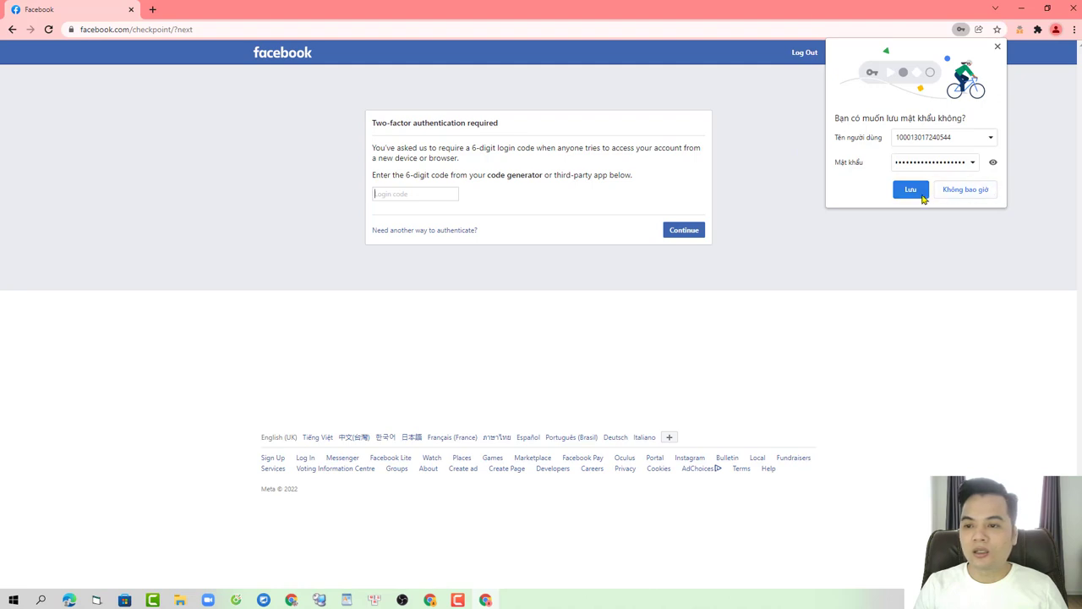
Step: Save the account password in Chrome and translate the two-factor page into Vietnamese
left_click(911, 190)
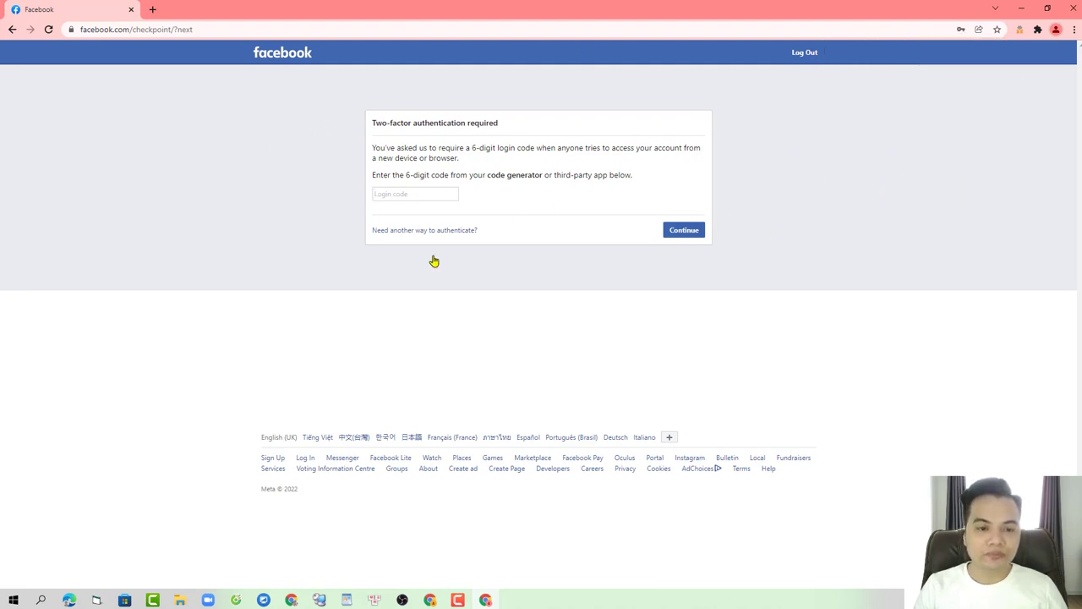
right_click(789, 149)
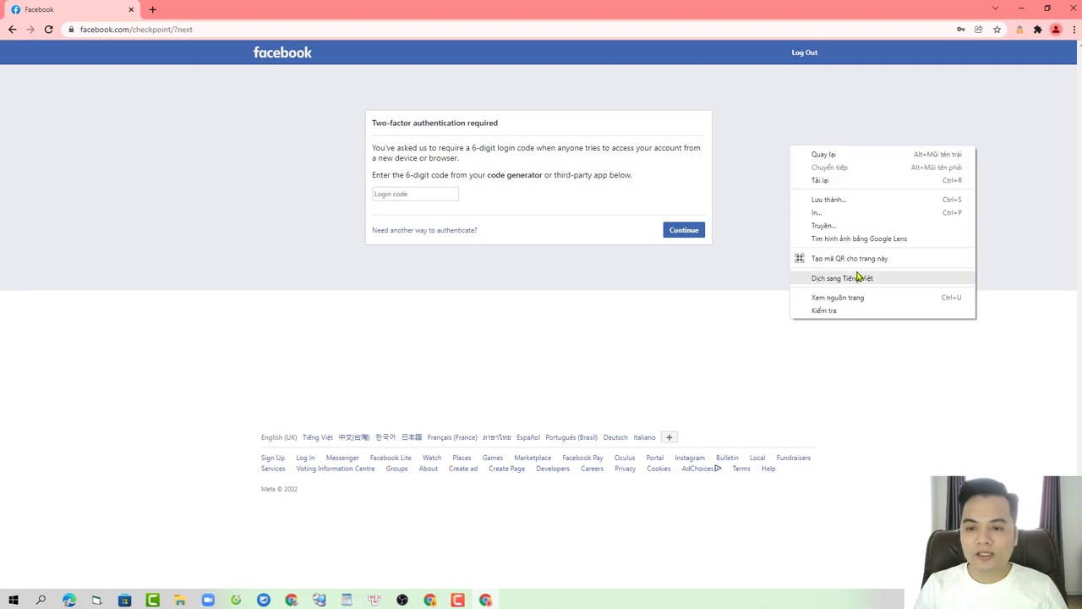
left_click(859, 279)
Step: Dismiss the translation prompt, select the translated card title, and focus the empty login code field
left_click(993, 52)
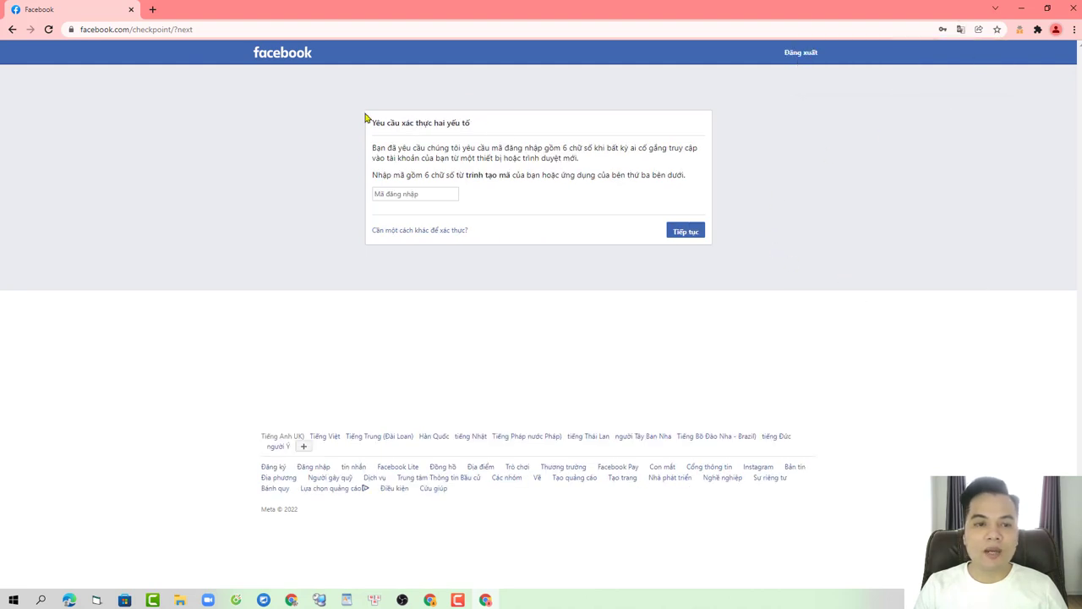
left_click_drag(374, 122, 464, 124)
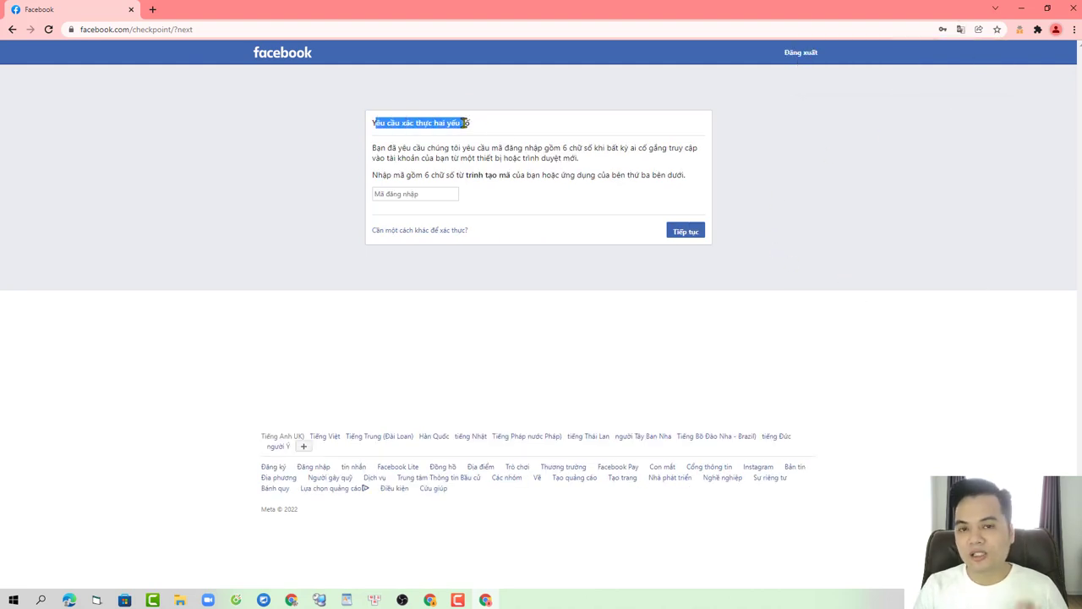
left_click(428, 198)
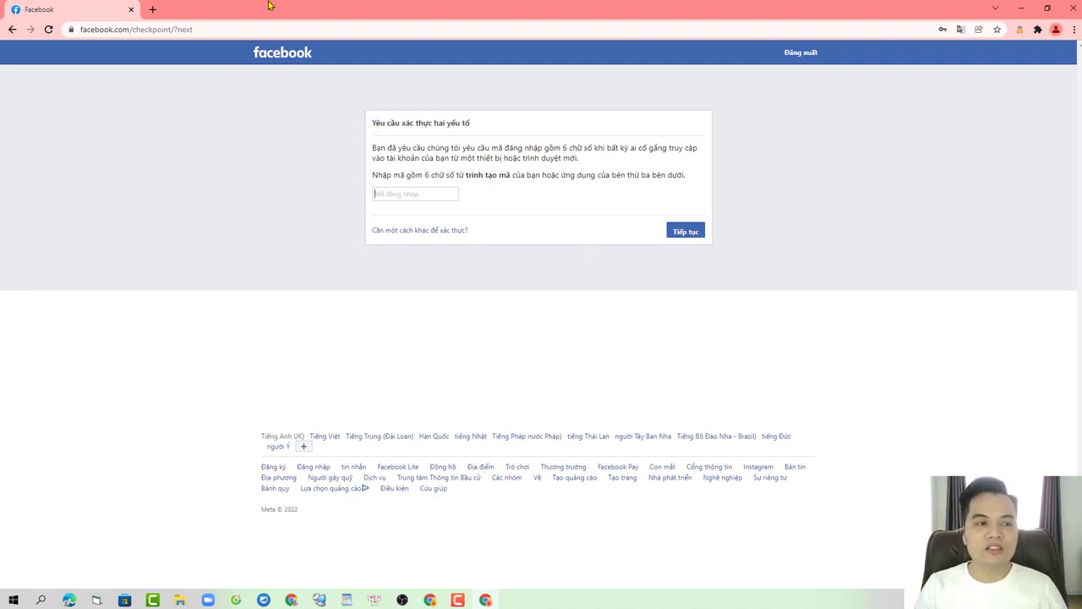
Step: Go to 2fa.live in a new Chrome tab beside the Facebook login-code page
left_click(154, 10)
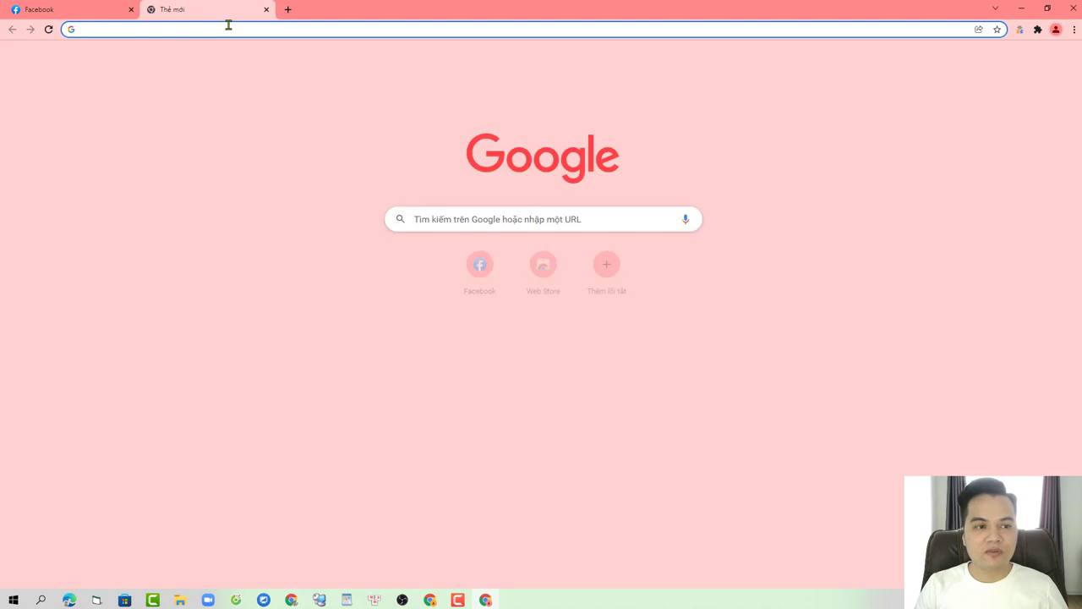
type("2fa")
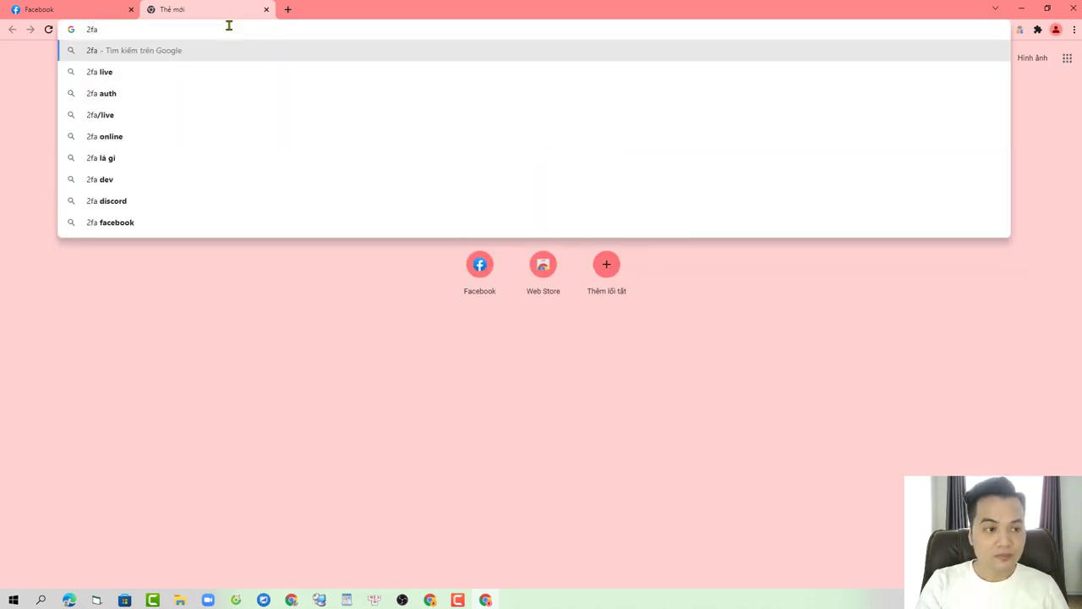
type(".live")
key("Return")
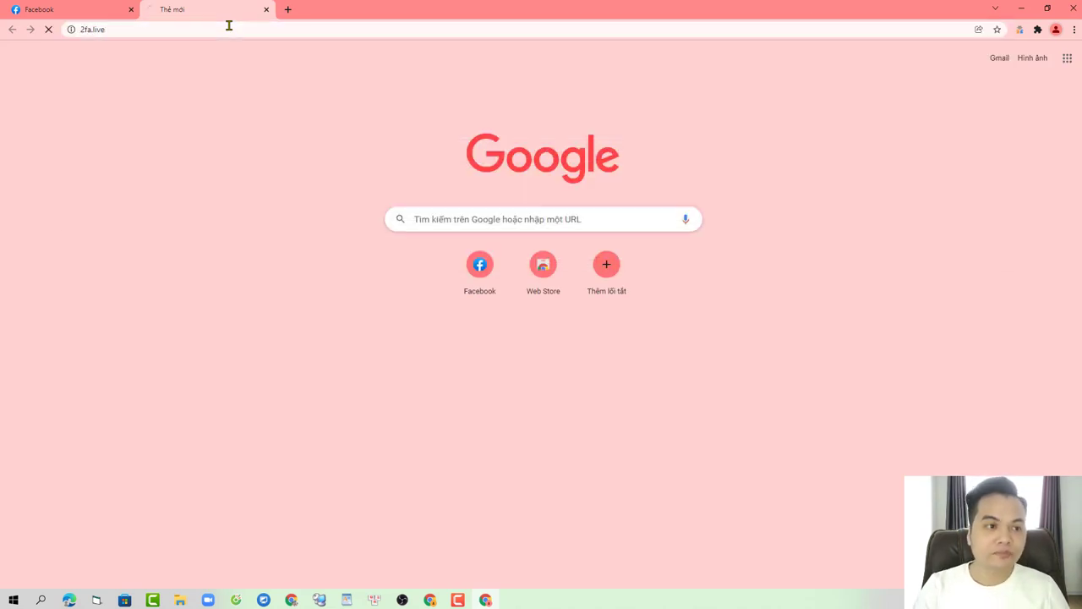
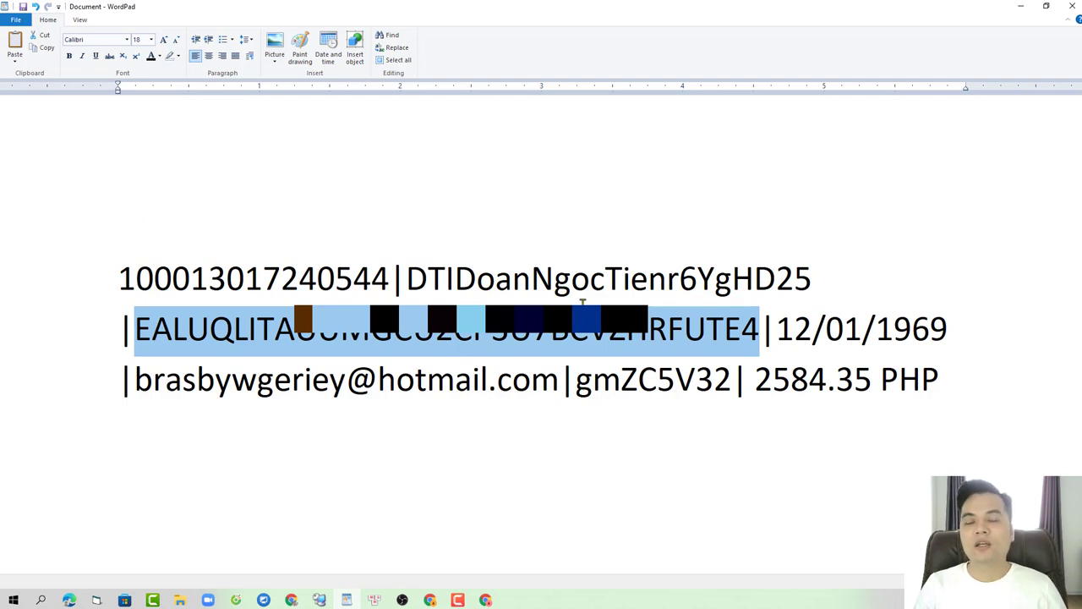
Step: Paste the account's 2FA secret into 2fa.live and generate the current login code
left_click(486, 600)
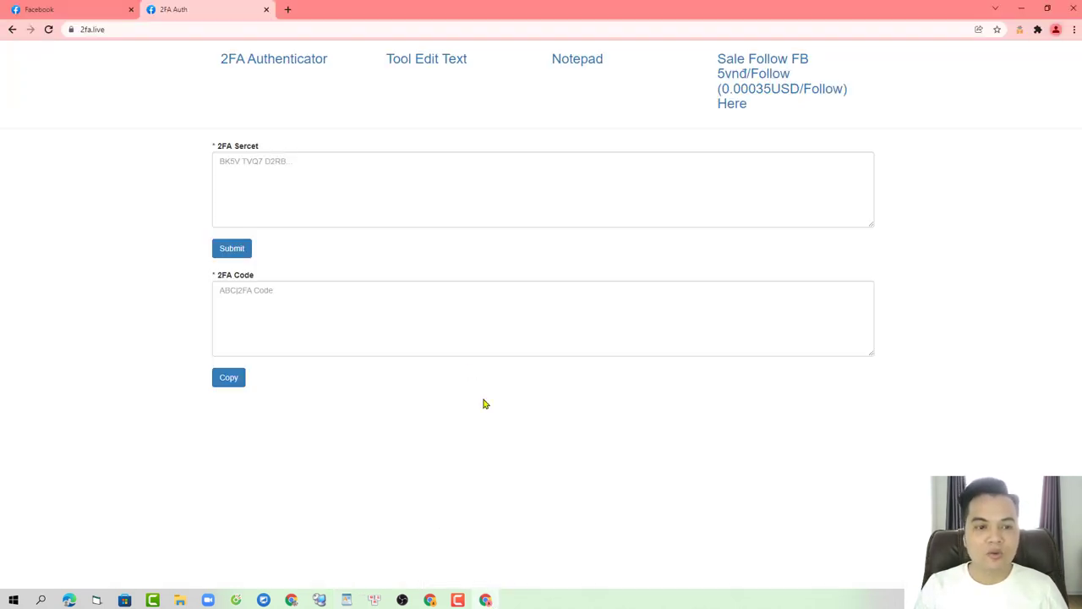
left_click(323, 166)
key("ctrl+v")
left_click(231, 250)
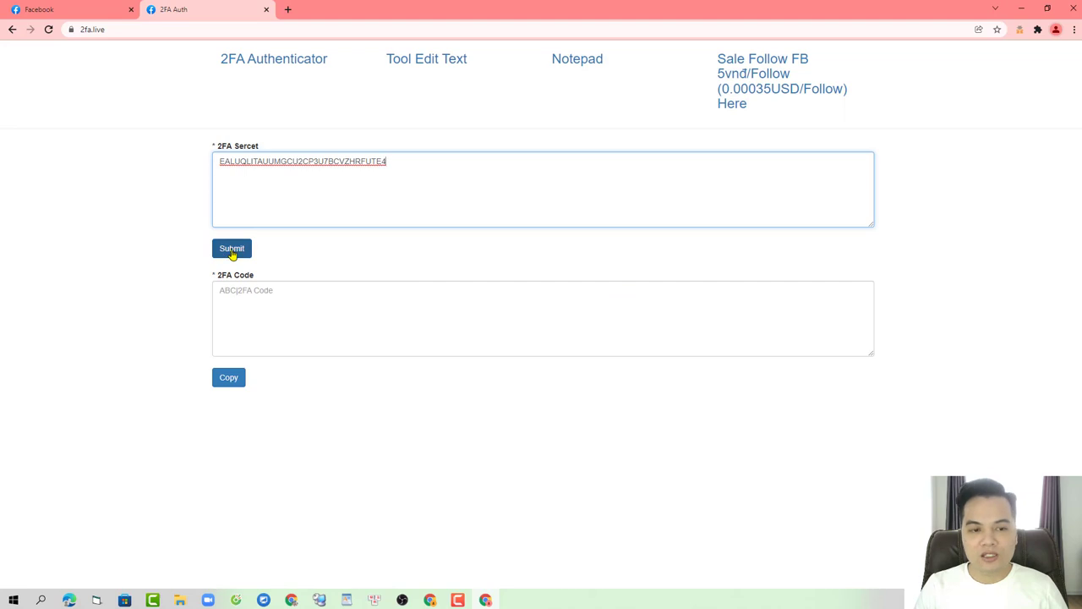
left_click(231, 250)
Step: Select the six-digit 2FA code and go back to Facebook's code prompt
left_click(398, 301)
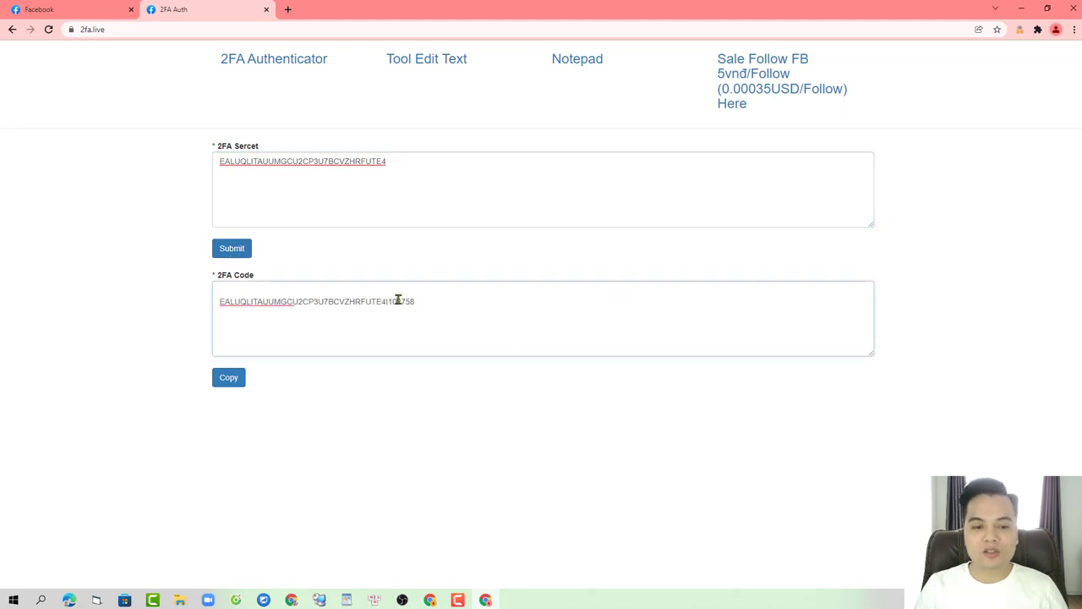
double_click(403, 301)
key("ctrl+c")
left_click(70, 7)
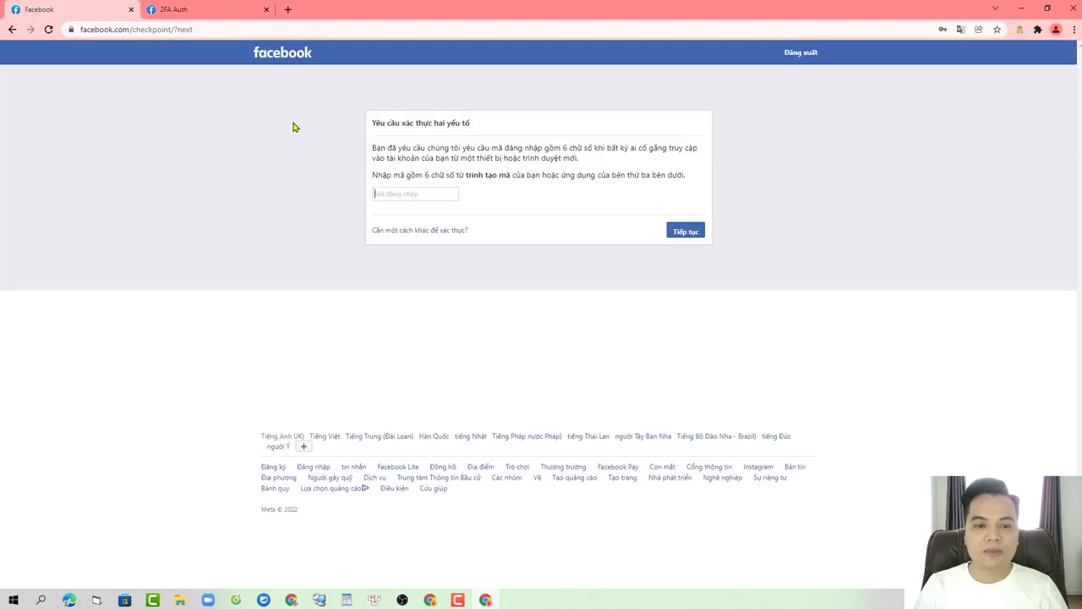
Step: Submit the pasted two-factor code and save this browser as trusted
left_click(416, 193)
key("ctrl+v")
left_click(684, 240)
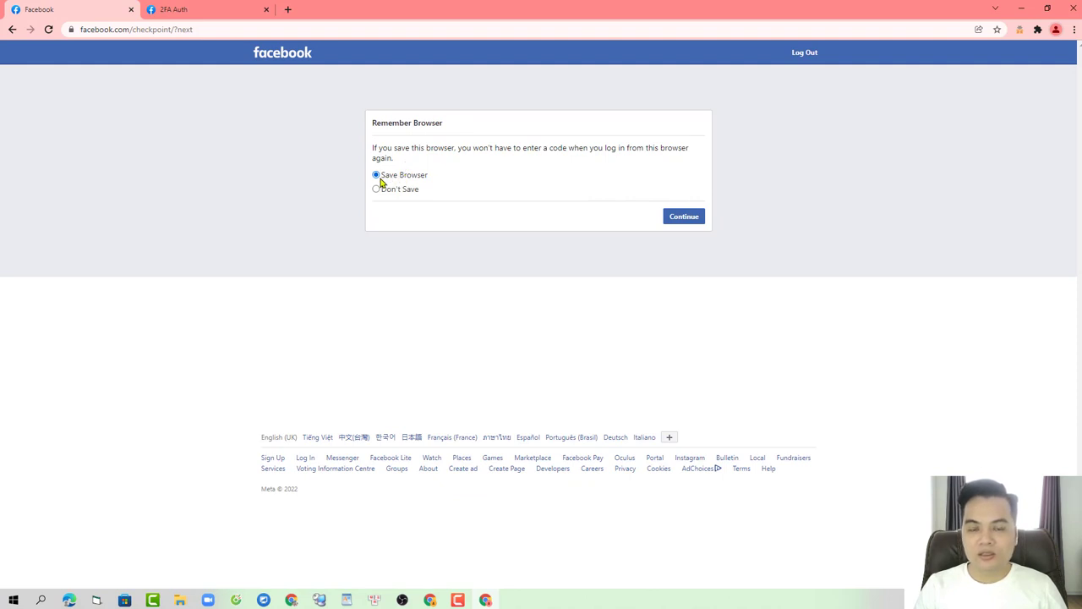
left_click(688, 218)
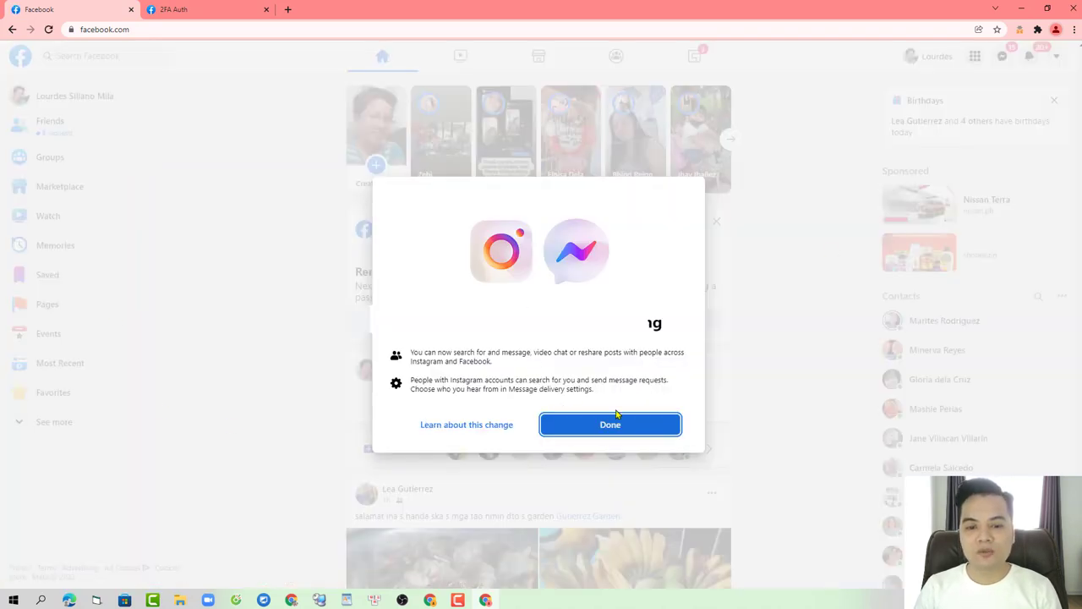
Step: Dismiss the Instagram/Messenger notice and Remember Password card, then reload the news feed
left_click(613, 431)
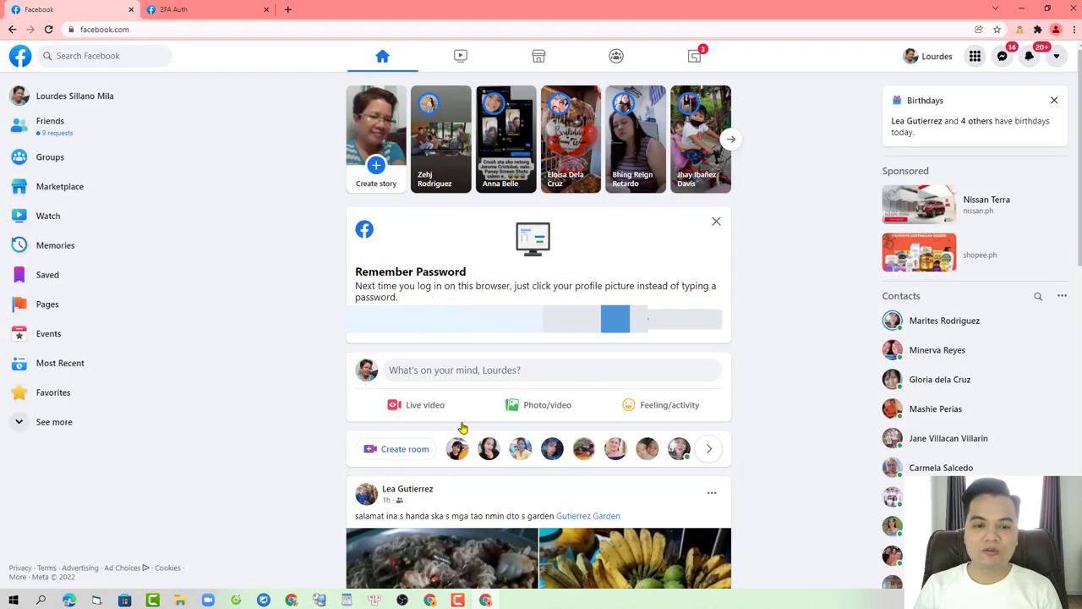
left_click(716, 221)
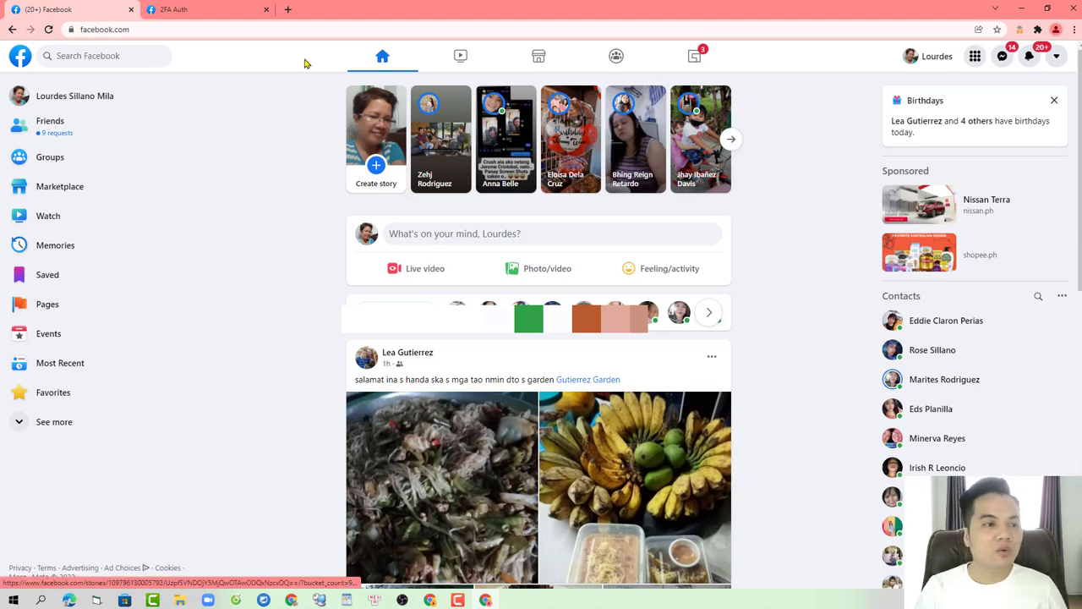
left_click(263, 27)
key("Return")
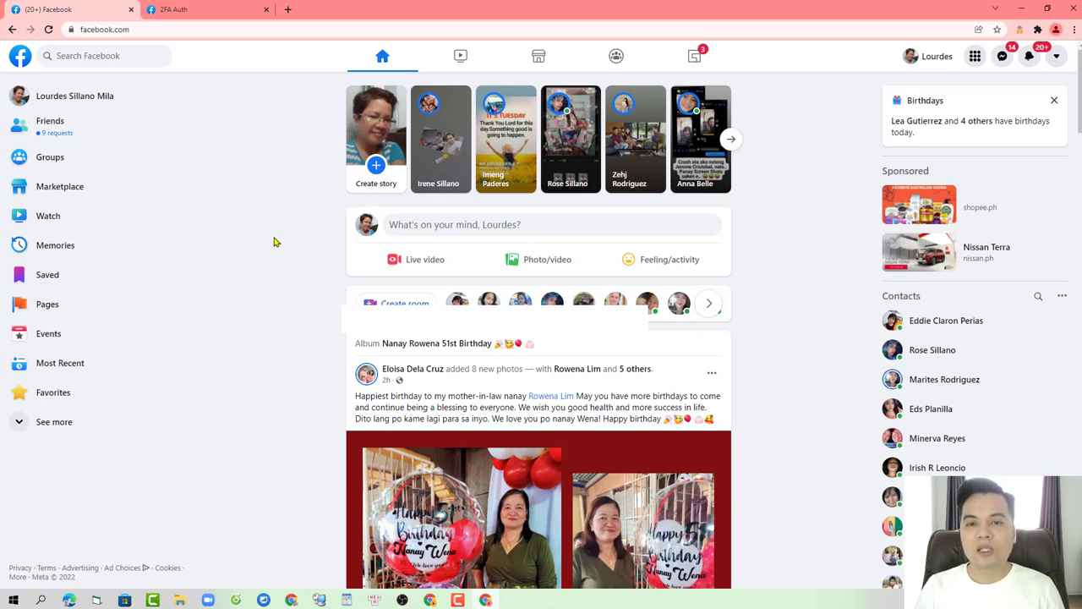
Step: Load outlook.com in a new tab and choose Đăng nhập to sign in
left_click(285, 12)
left_click(364, 29)
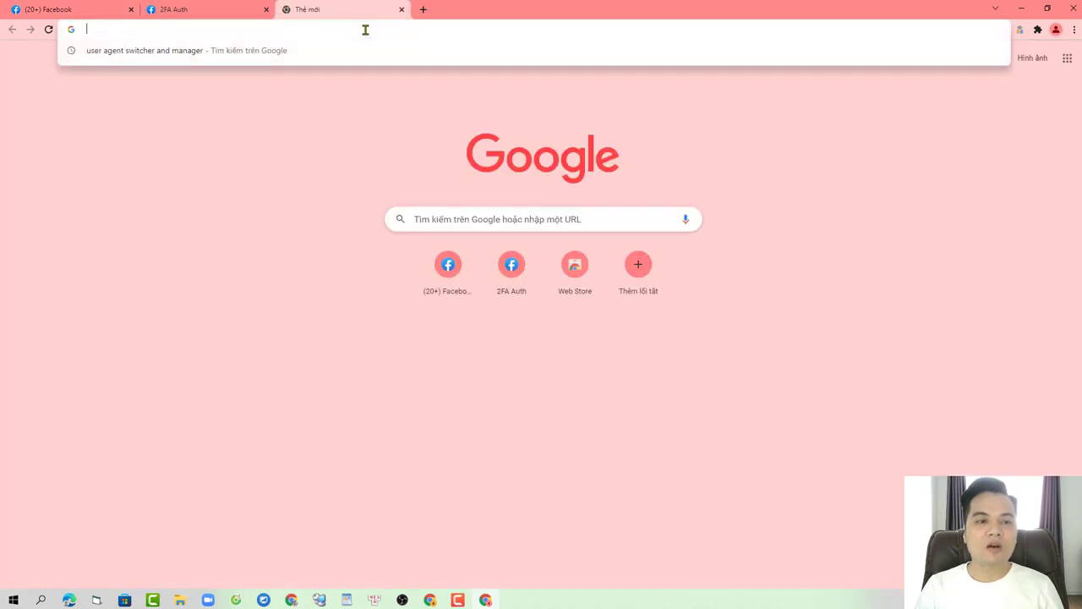
type("out")
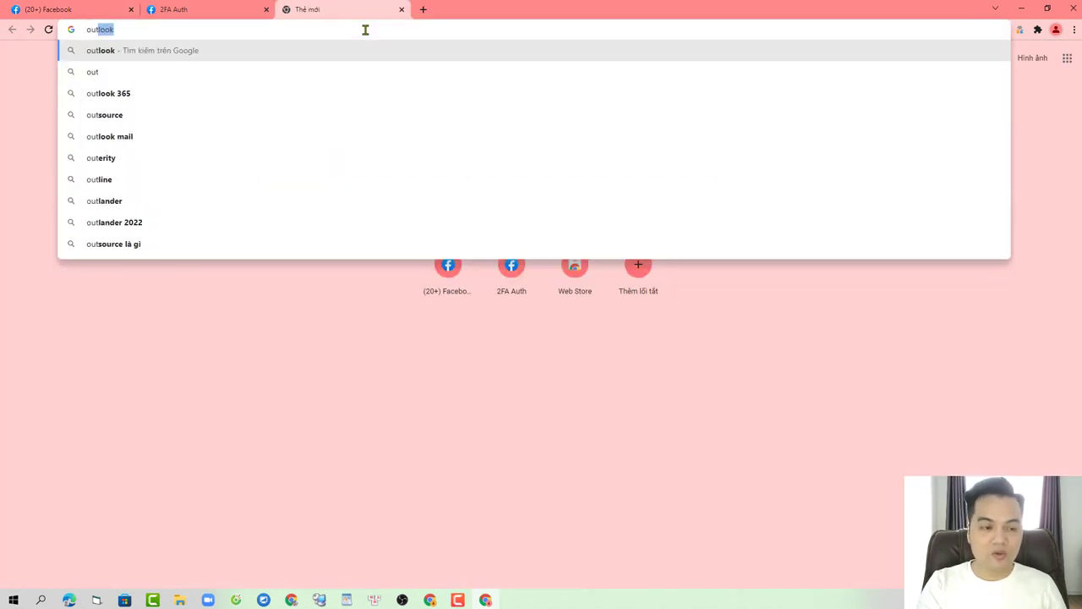
type("look.com")
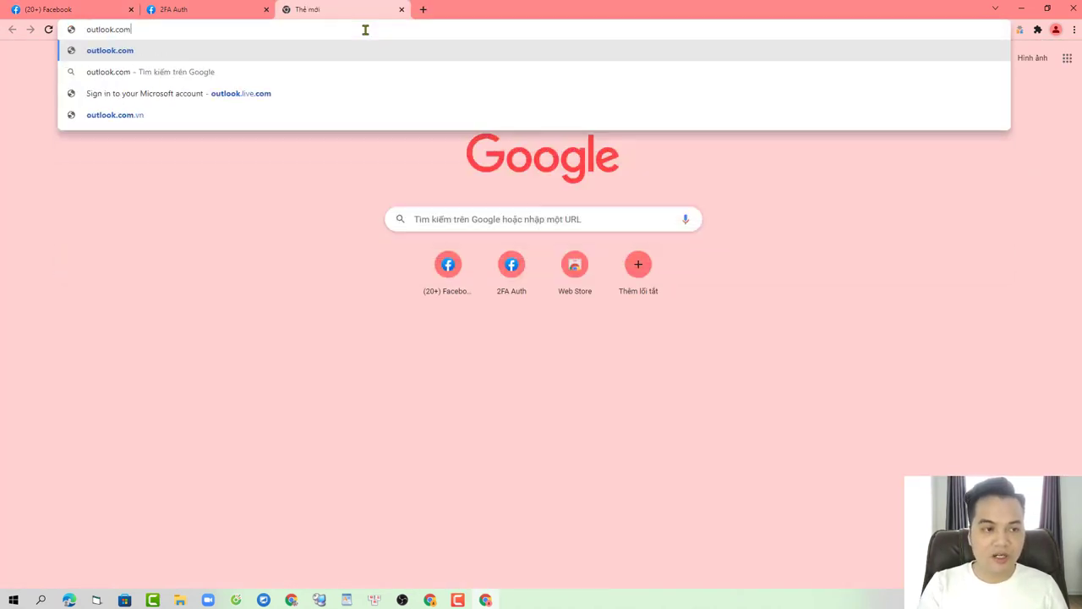
key("Return")
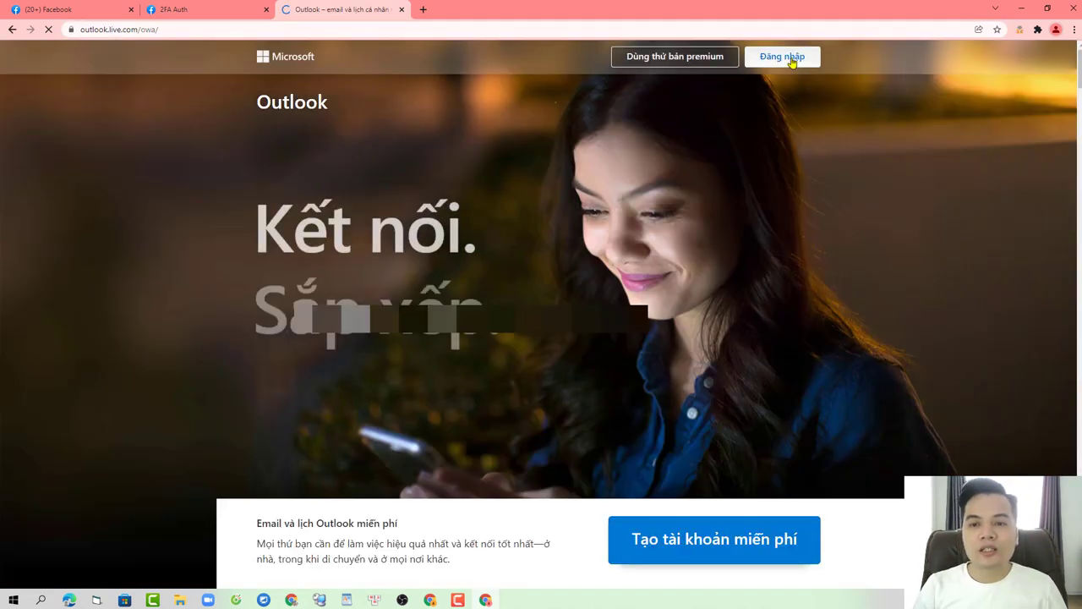
left_click(791, 59)
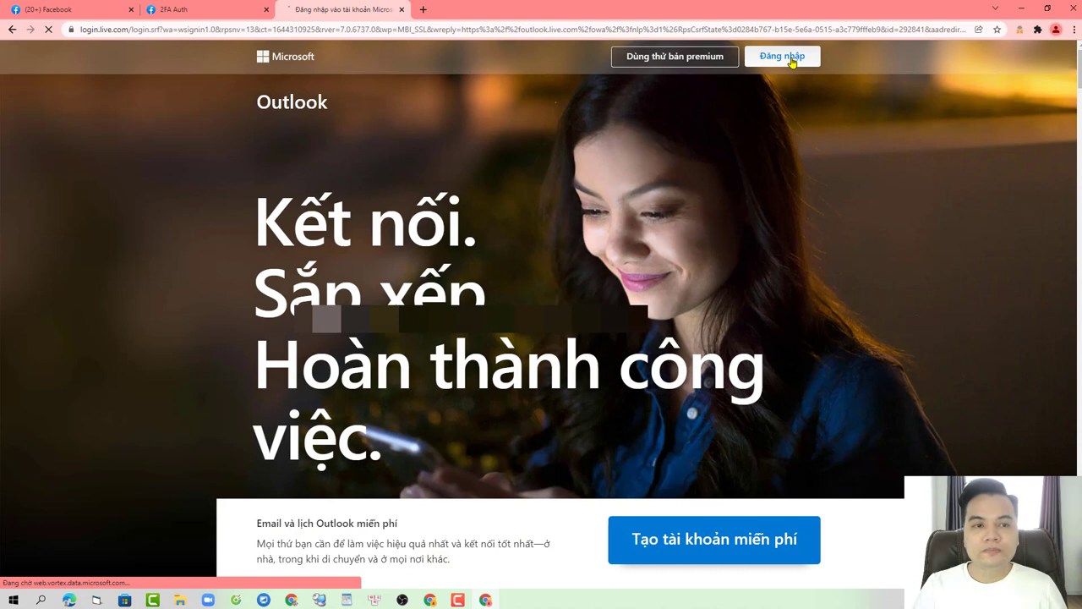
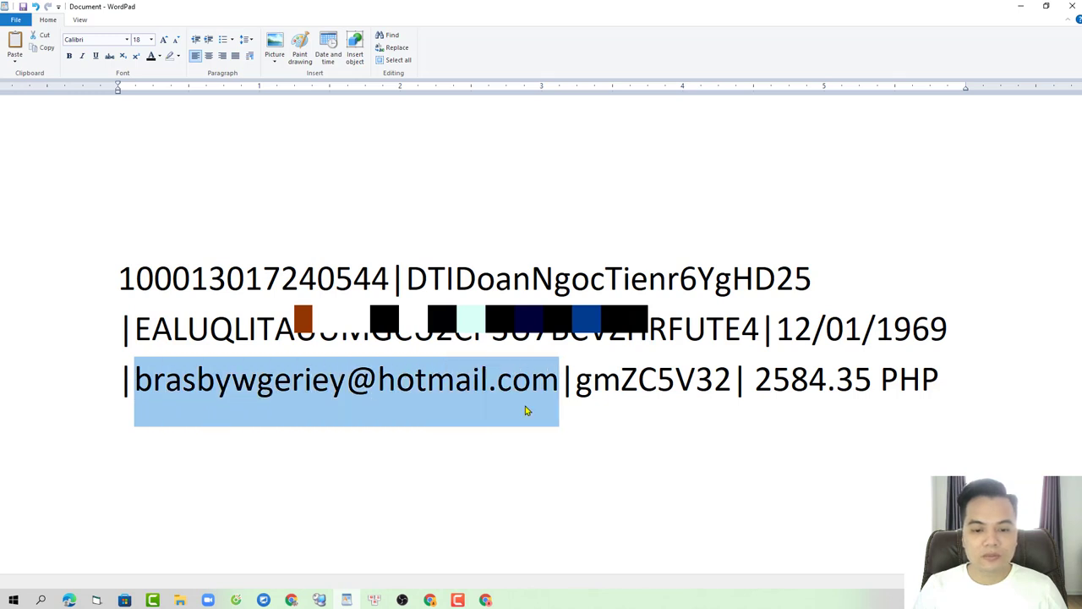
Step: Paste the copied Hotmail address into Microsoft sign-in, submit it with Tiếp theo, then return to WordPad
left_click(485, 599)
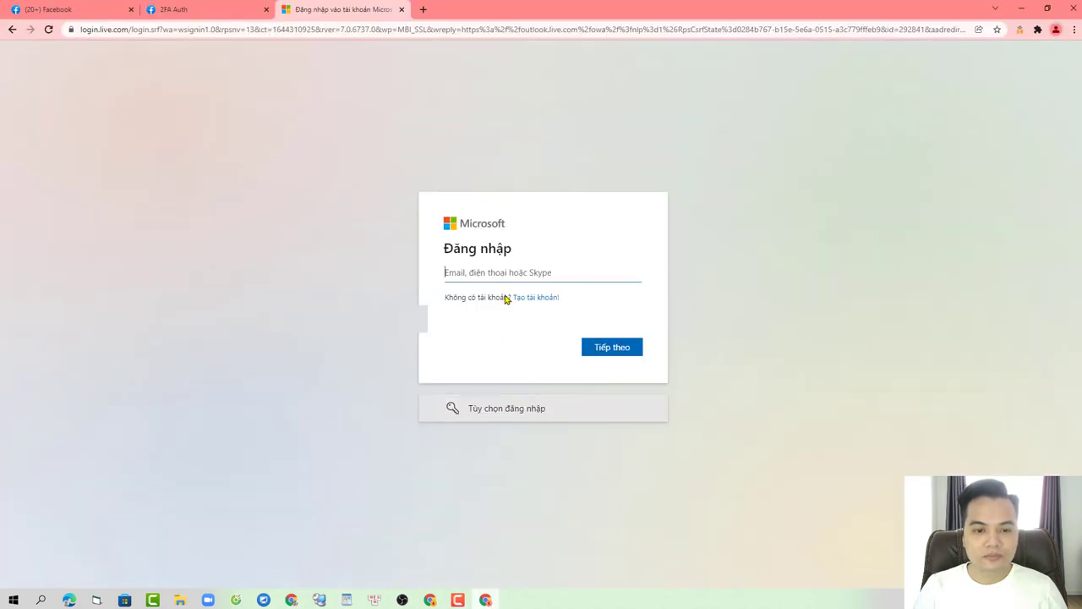
key("ctrl+v")
left_click(618, 347)
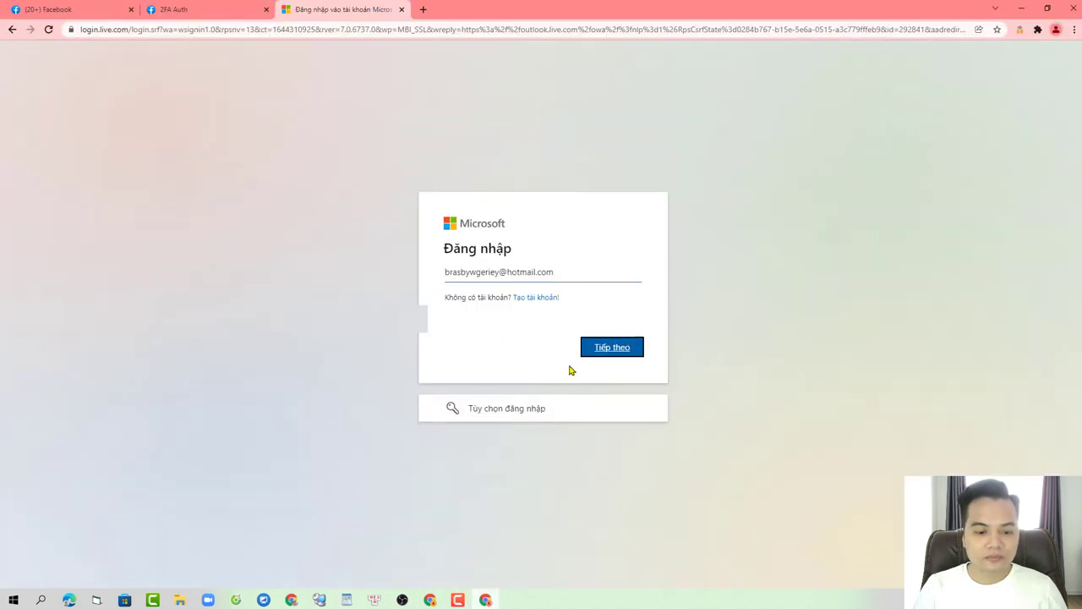
left_click(616, 348)
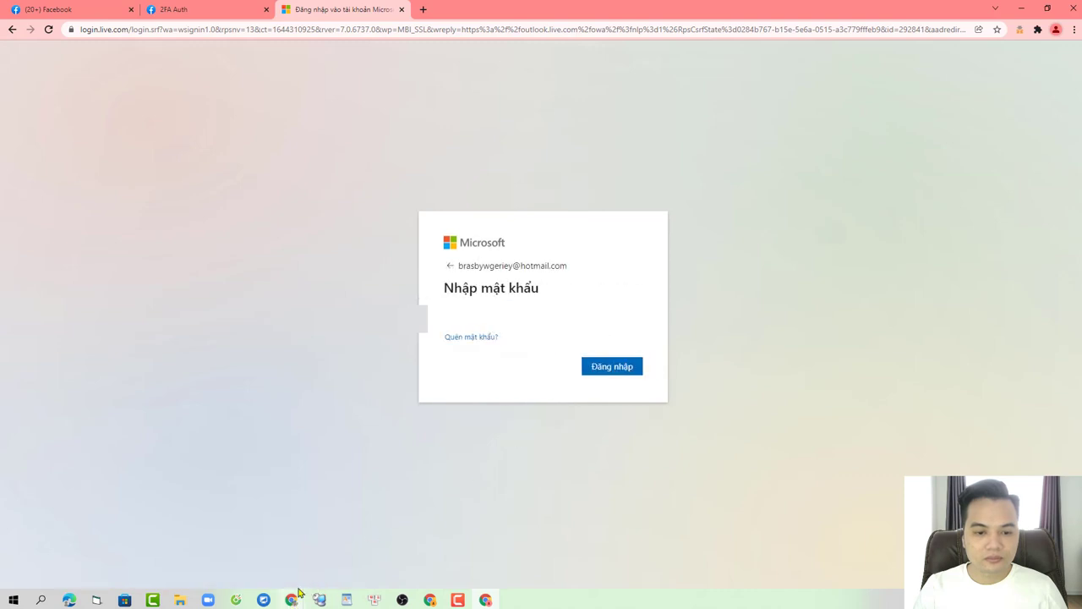
left_click(346, 600)
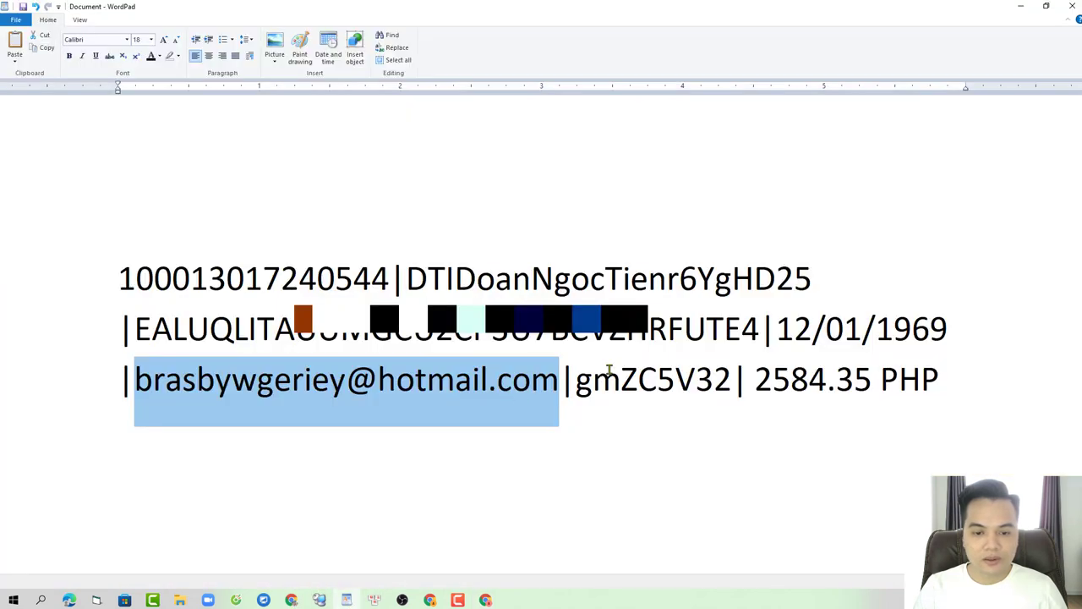
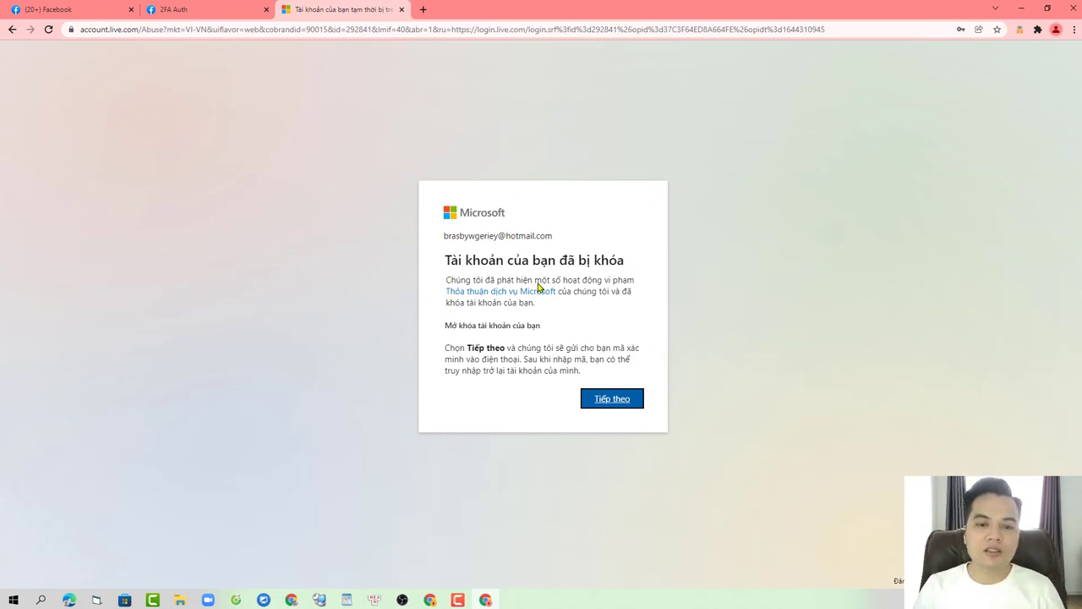
Step: Unblock the locked Hotmail account using a security code texted to the Vietnamese phone number
left_click(613, 398)
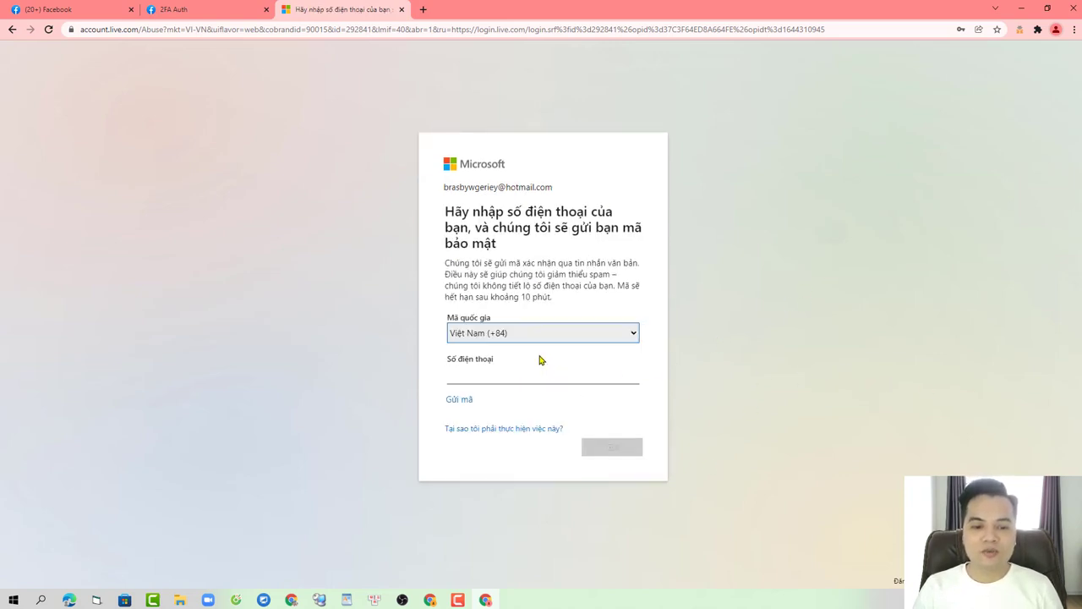
left_click(523, 374)
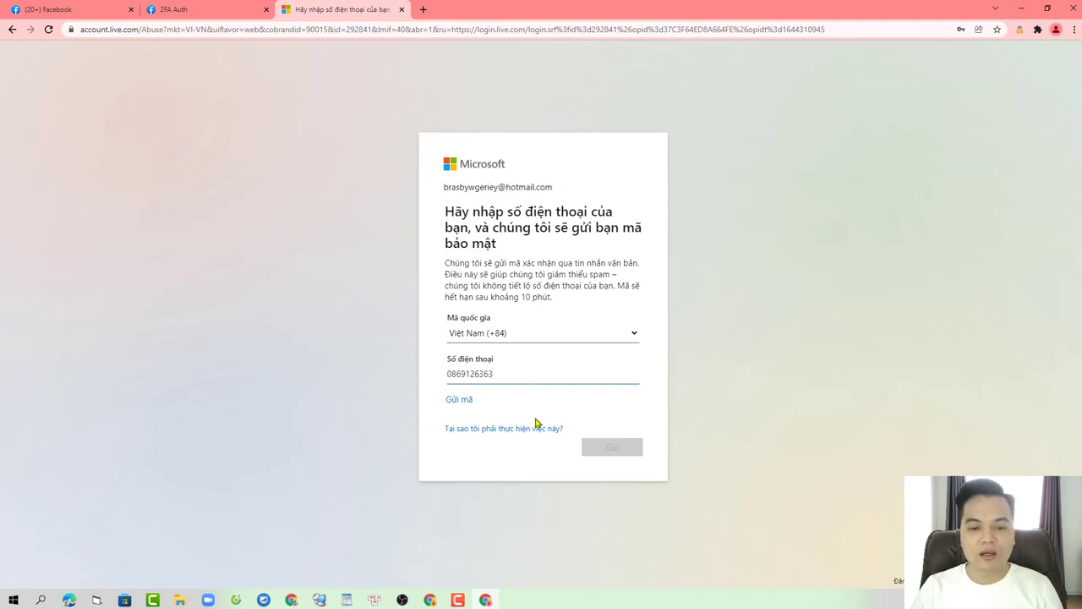
left_click(465, 401)
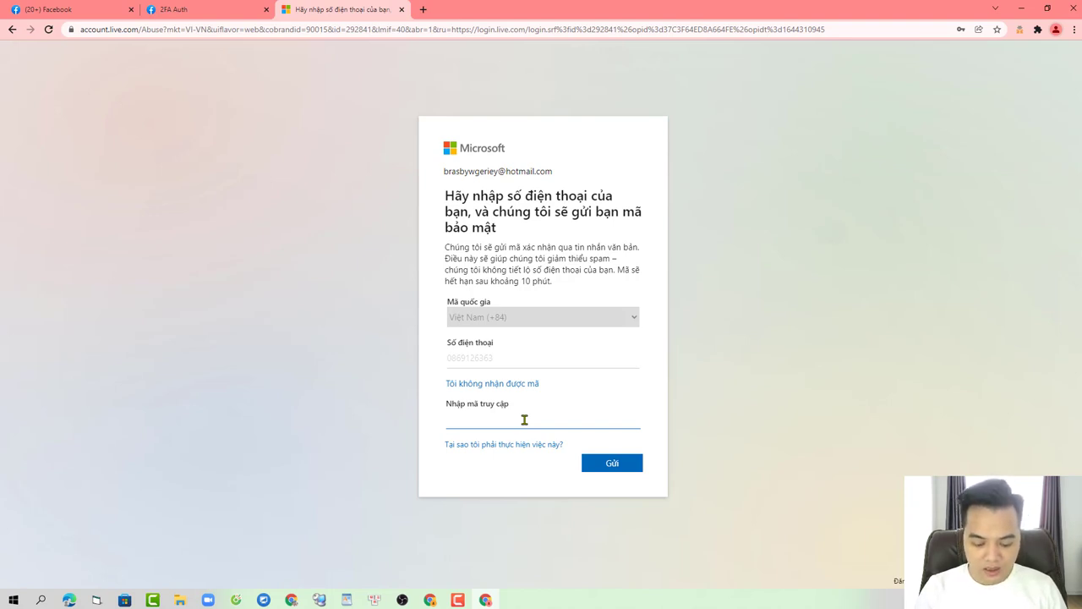
left_click(616, 467)
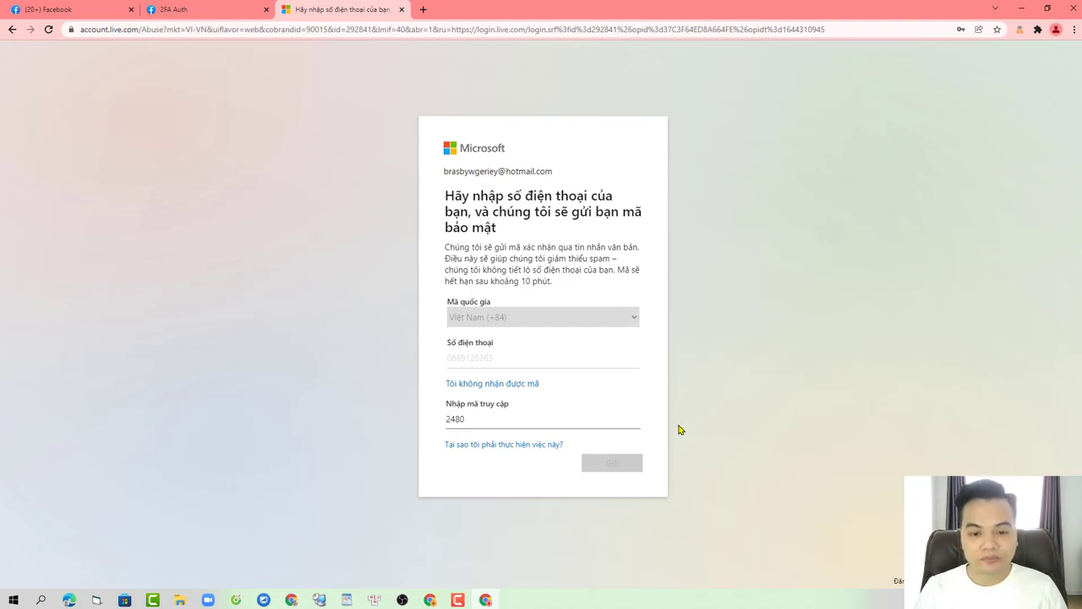
left_click(616, 386)
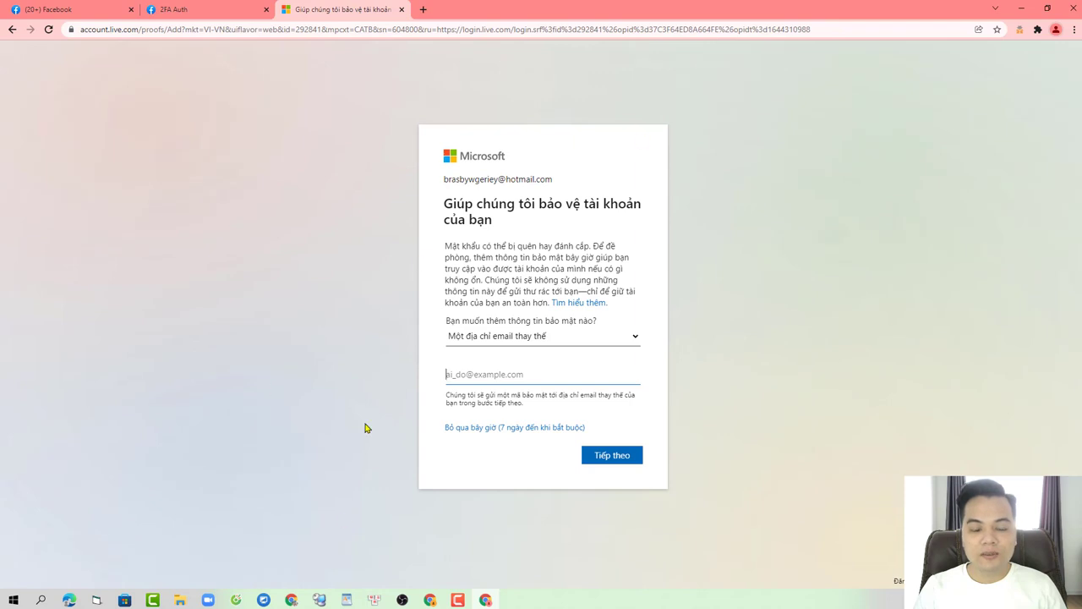
Step: Skip adding security info, stay signed in without asking again, and decline the phone app offer
left_click(471, 429)
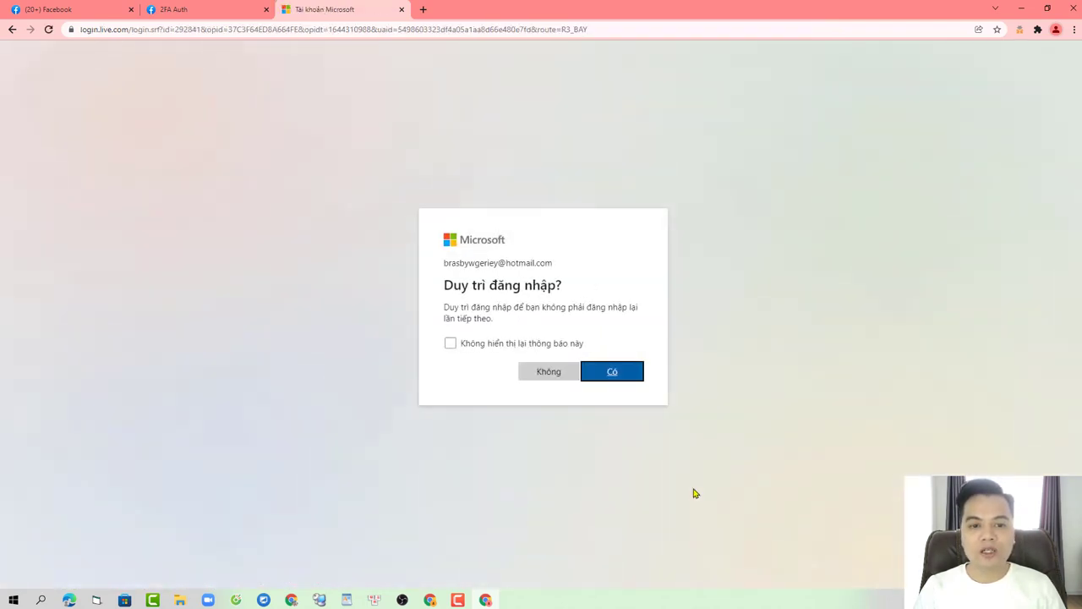
left_click(450, 345)
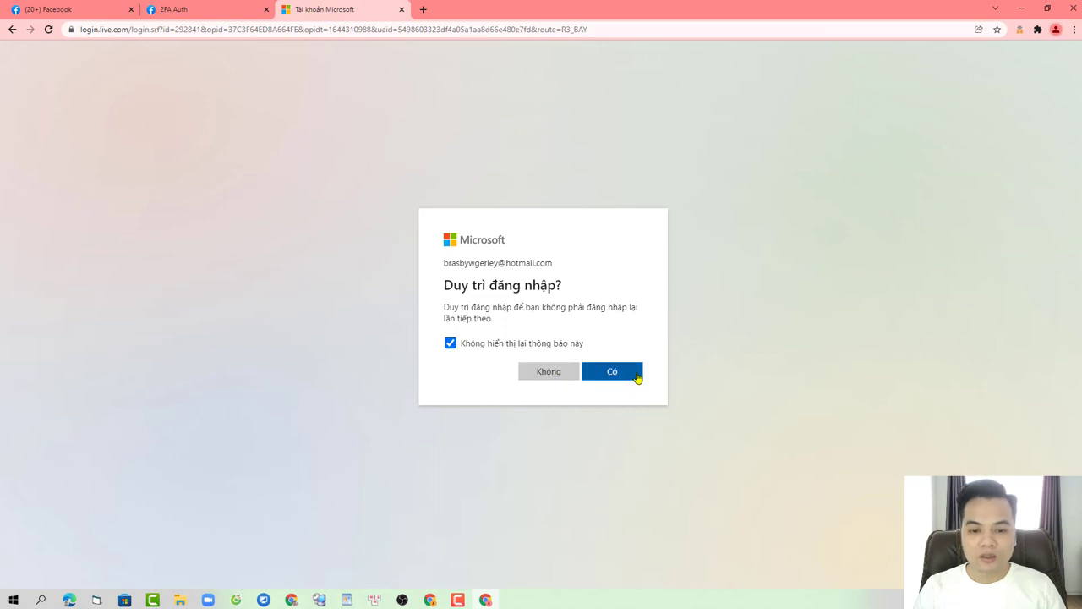
left_click(635, 377)
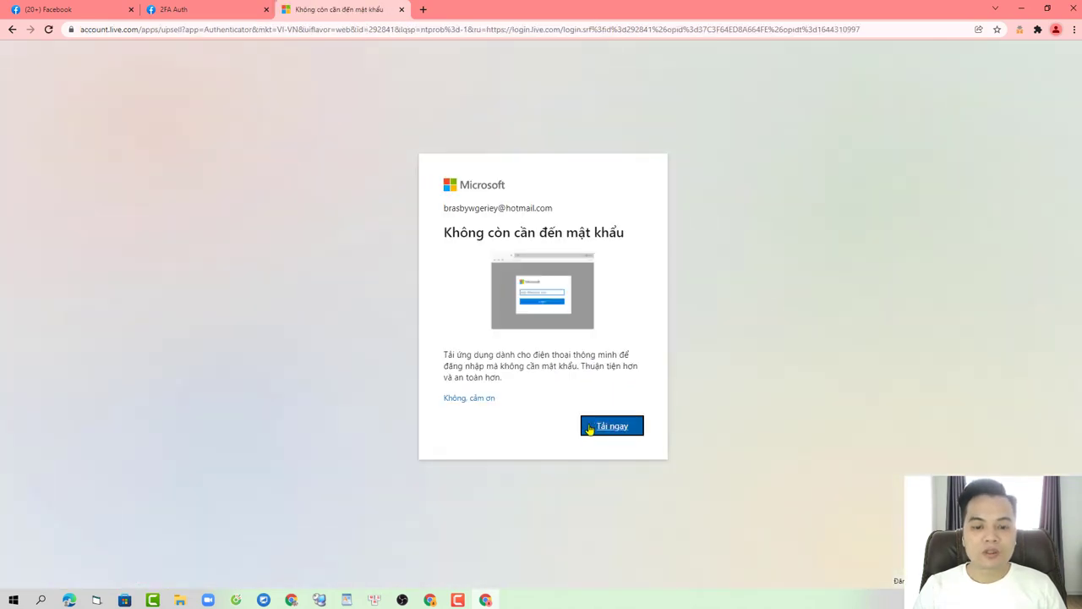
left_click(463, 401)
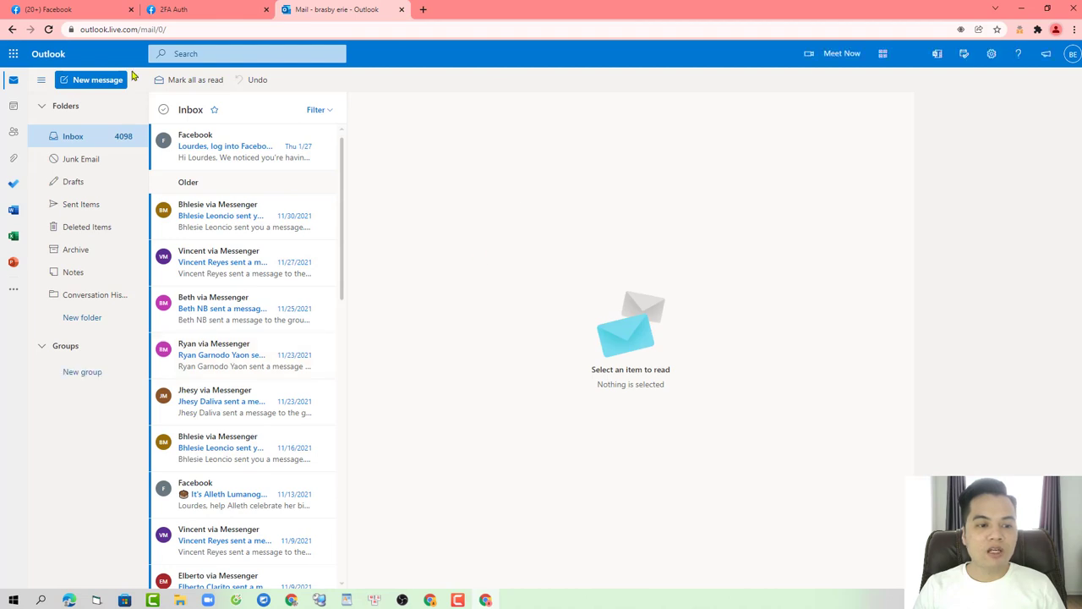
Step: Delete the Facebook login email and open the newest Messenger group notification
left_click(228, 145)
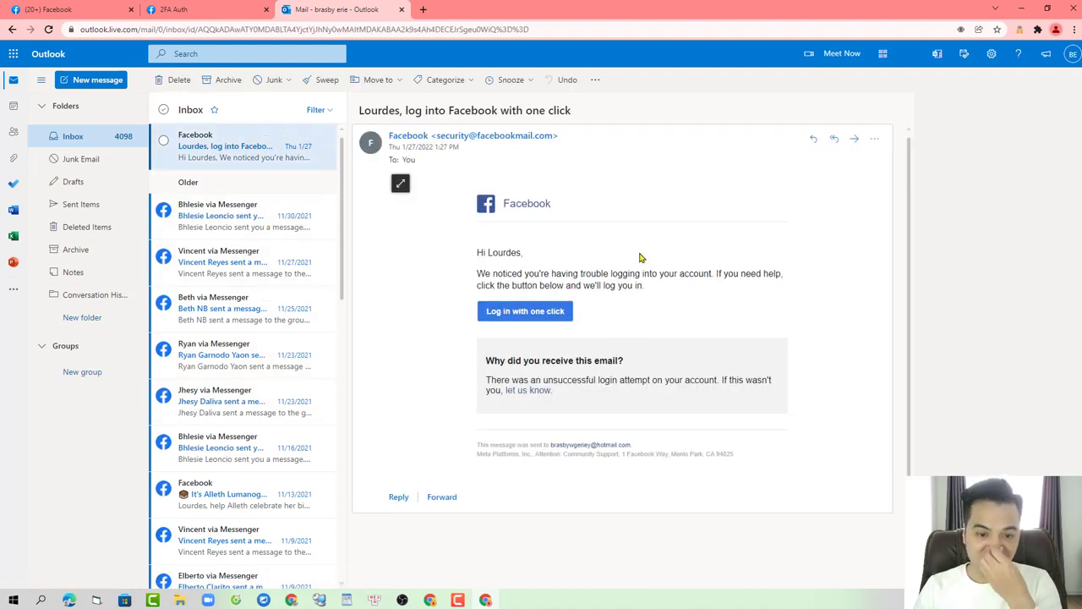
key("Delete")
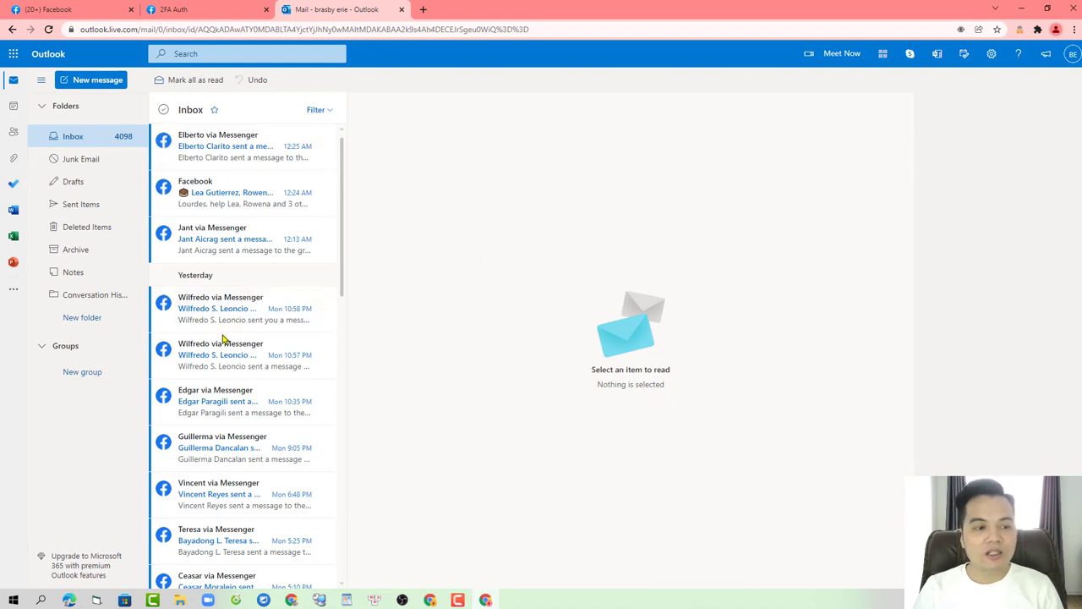
key("Return")
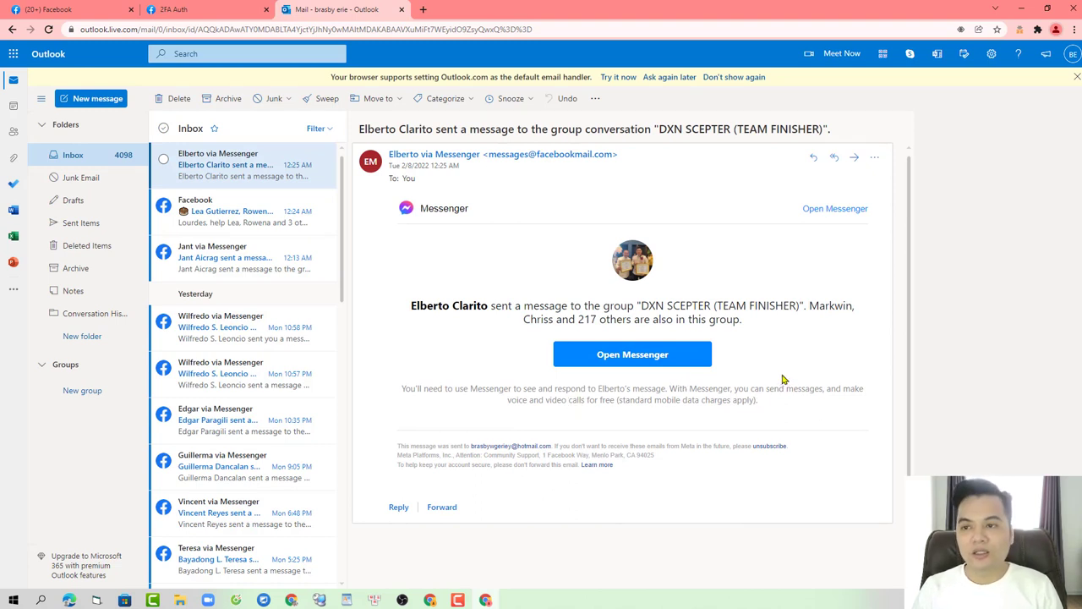
scroll(782, 380, "down", 1)
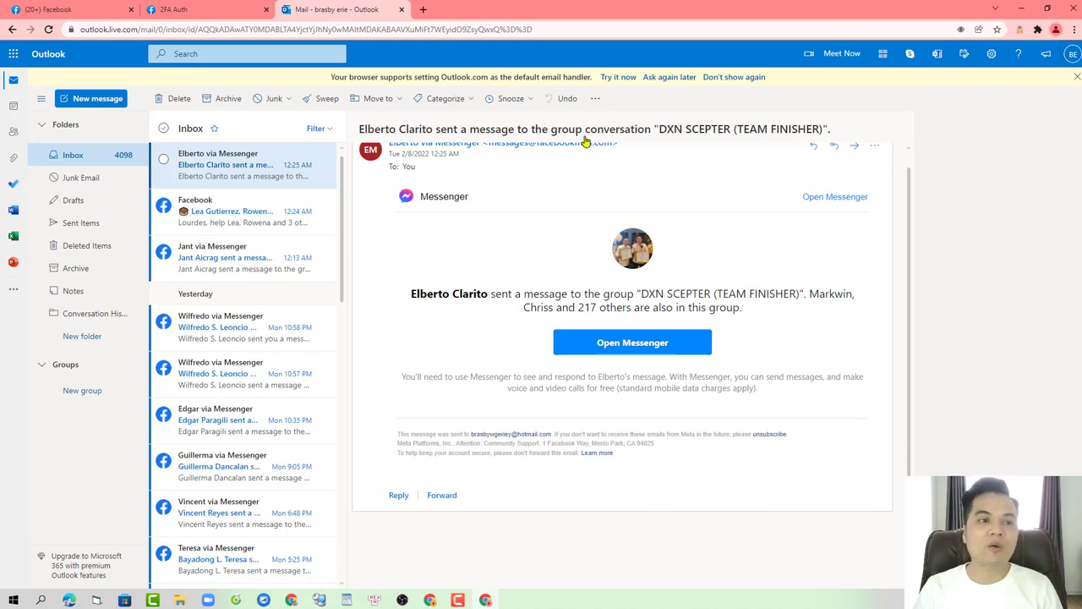
Step: From the Microsoft account page's Change password flow, choose a phone number as security info
left_click(1072, 55)
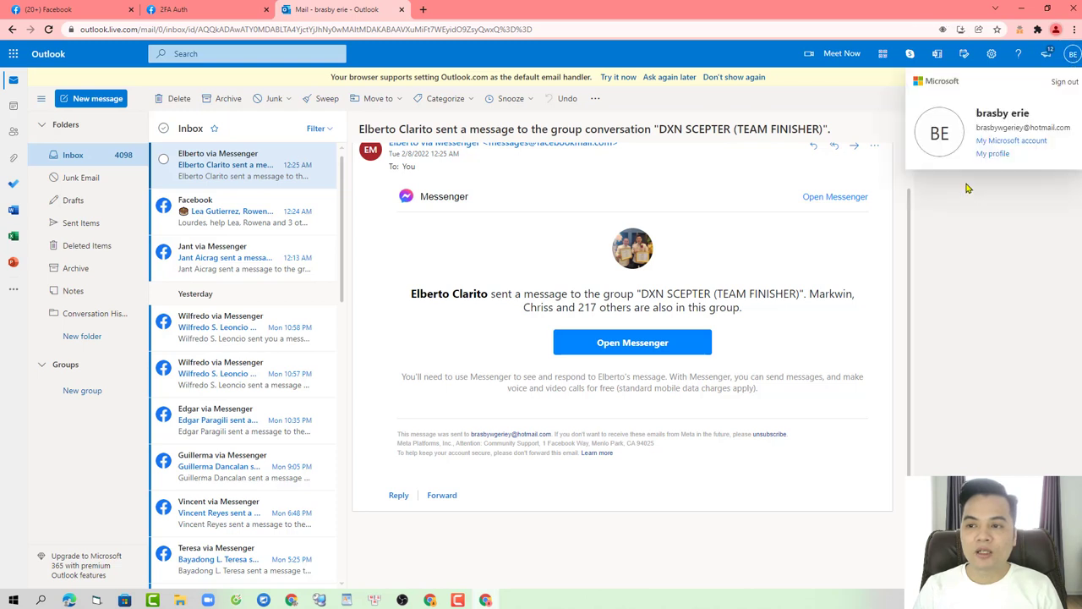
left_click(994, 147)
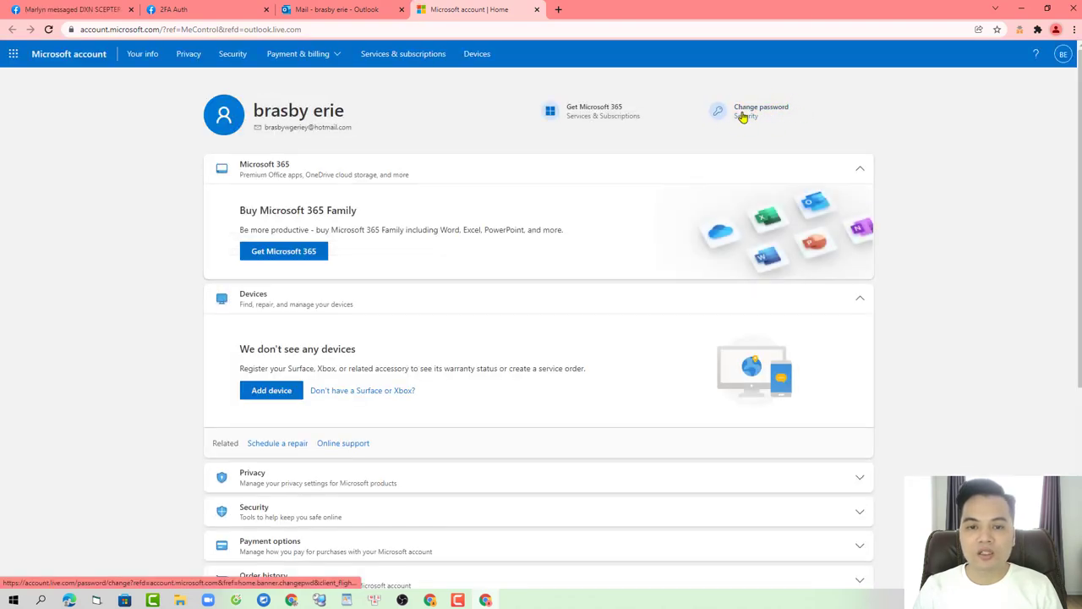
left_click(779, 113)
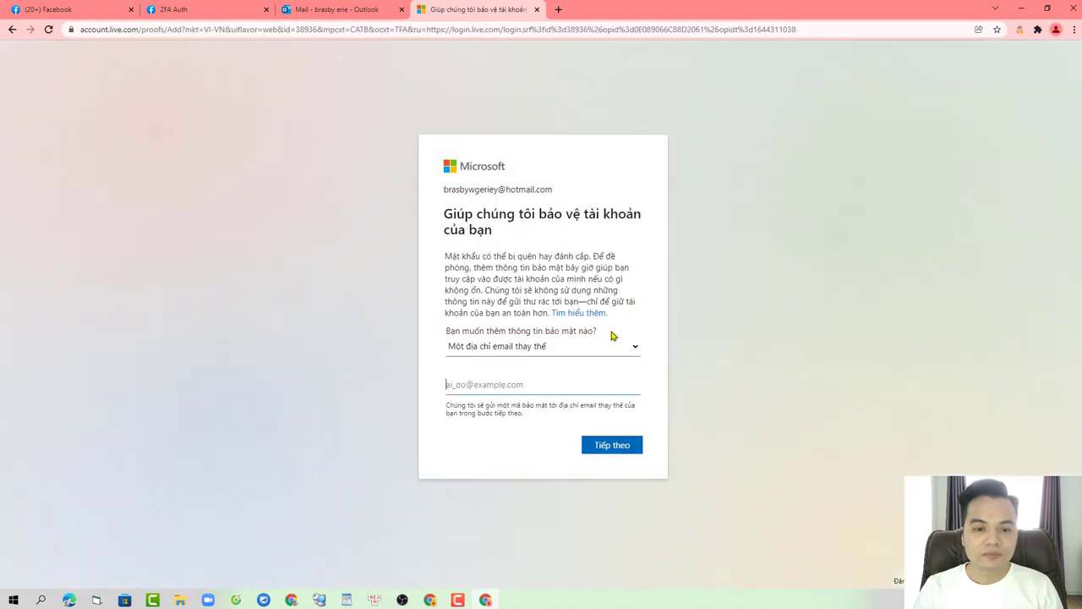
left_click(606, 346)
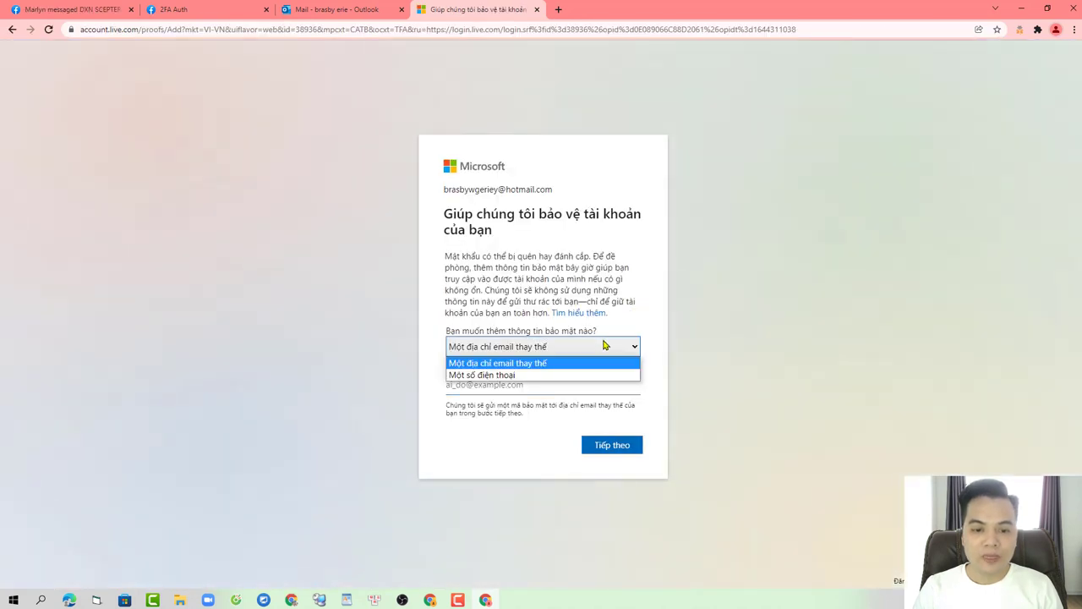
left_click(519, 377)
Step: Enter the Vietnamese (+84) phone number and submit the verification code texted to it
left_click(503, 404)
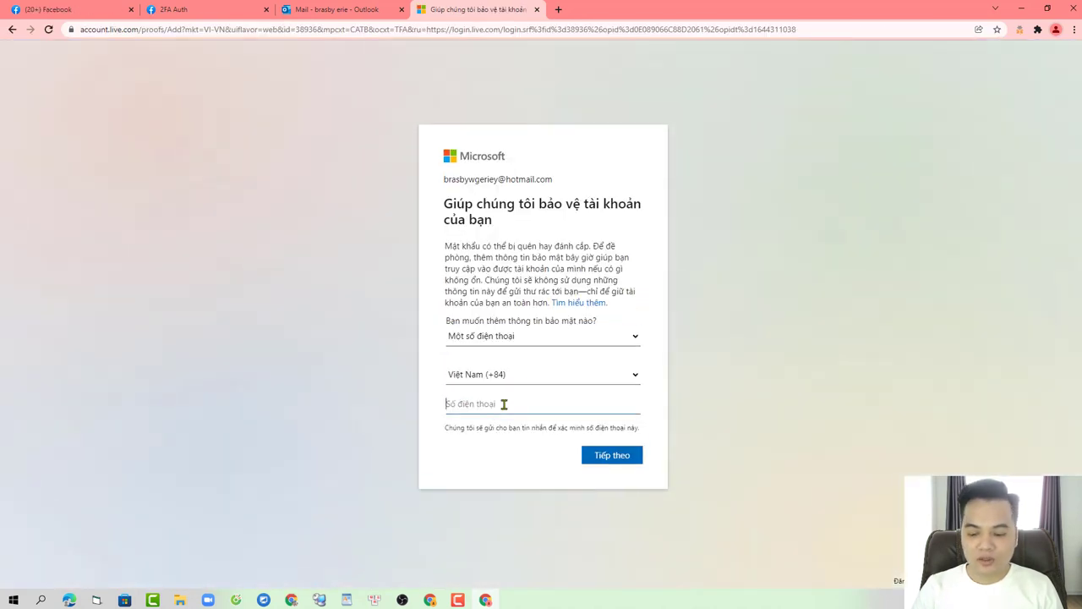
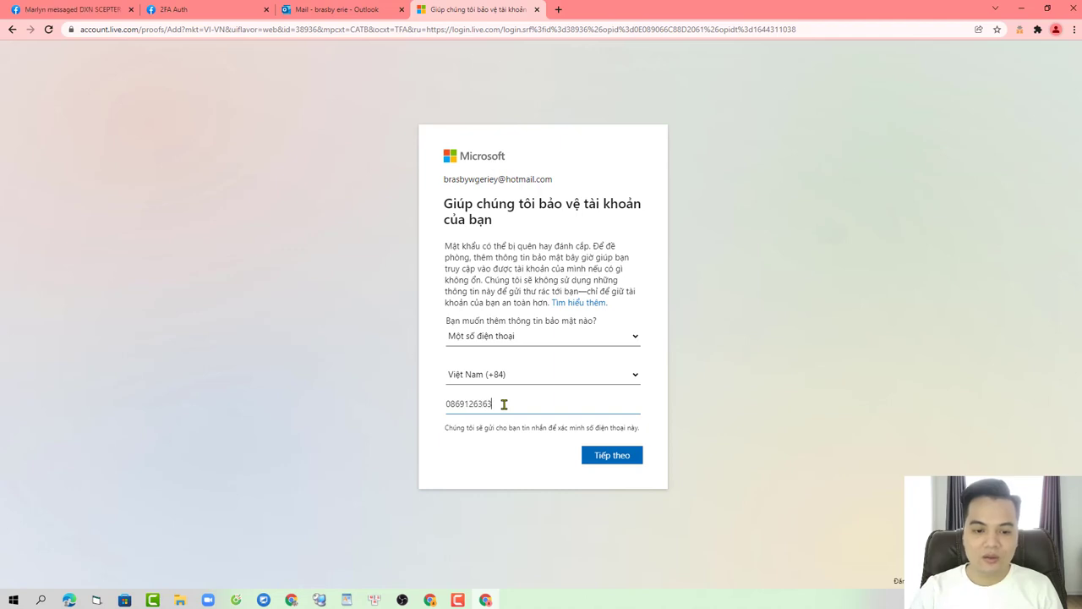
left_click(627, 464)
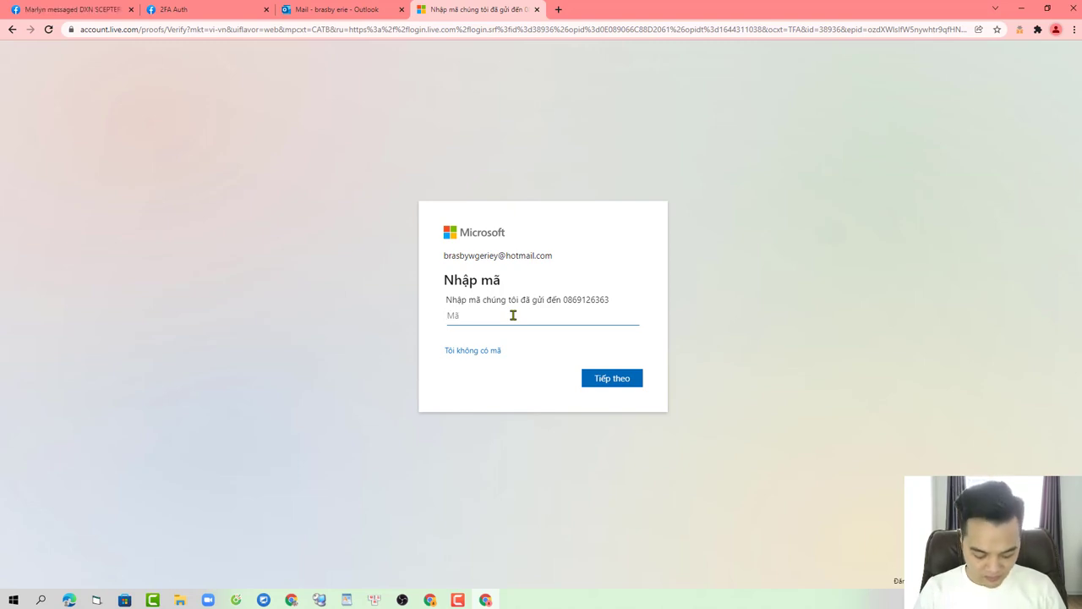
type("558")
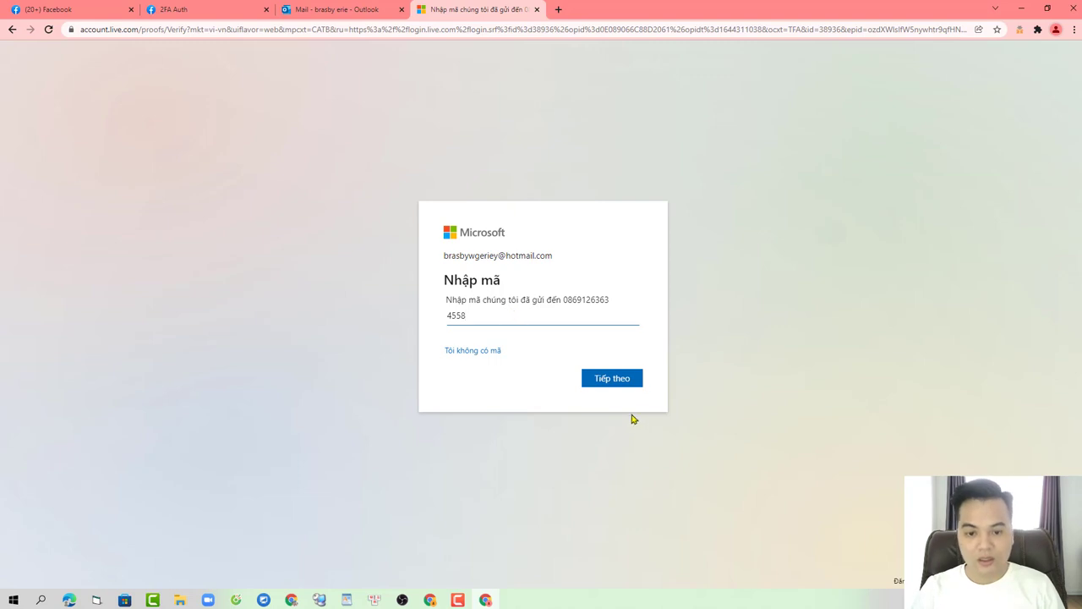
left_click(622, 387)
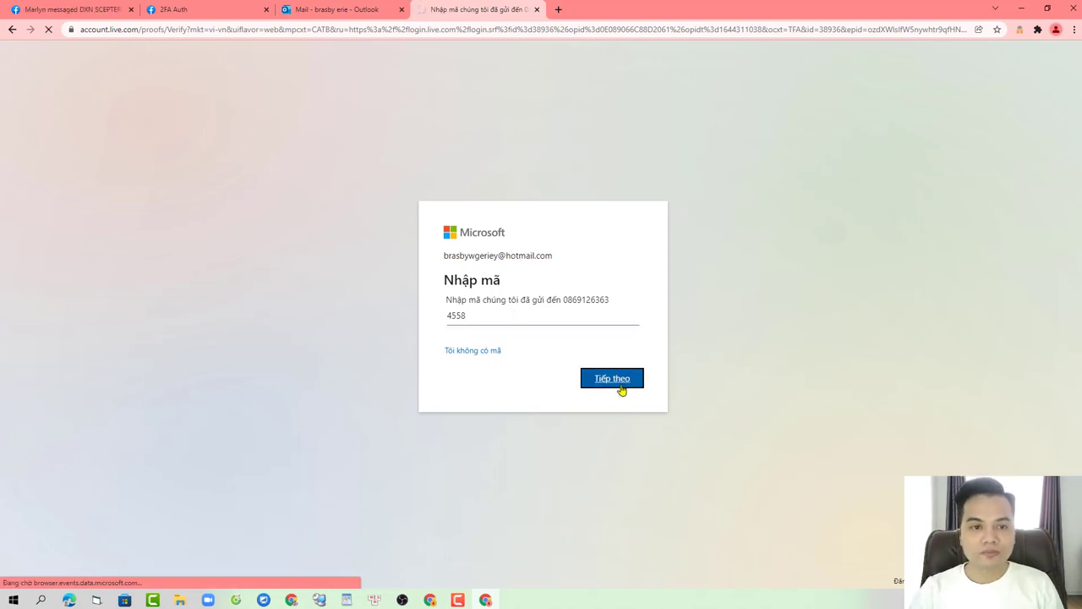
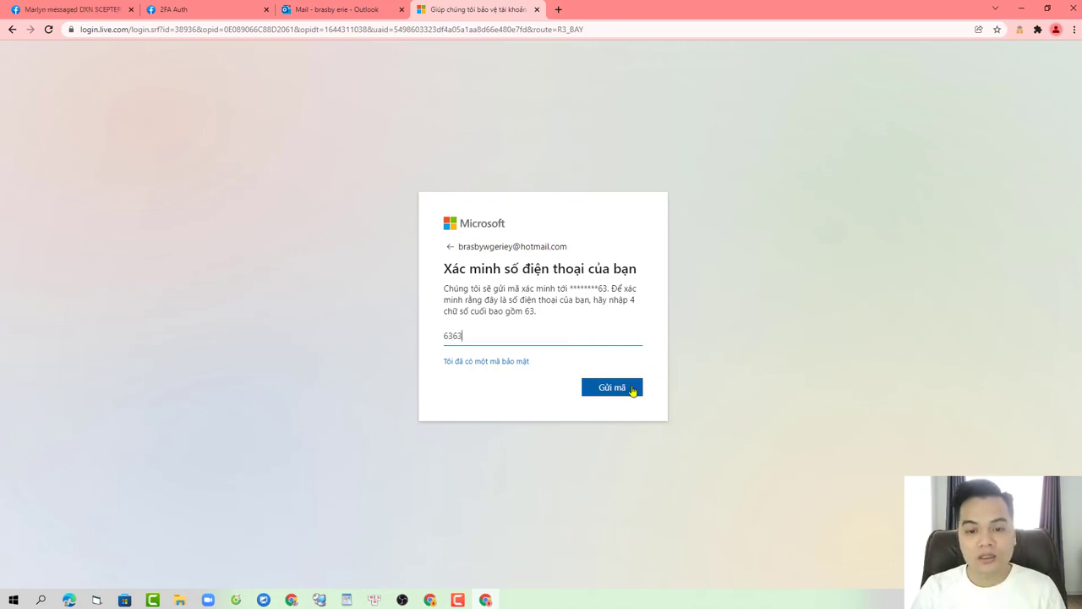
Step: Send the verification code to the phone matching the entered last four digits with 'Gửi mã'
left_click(628, 385)
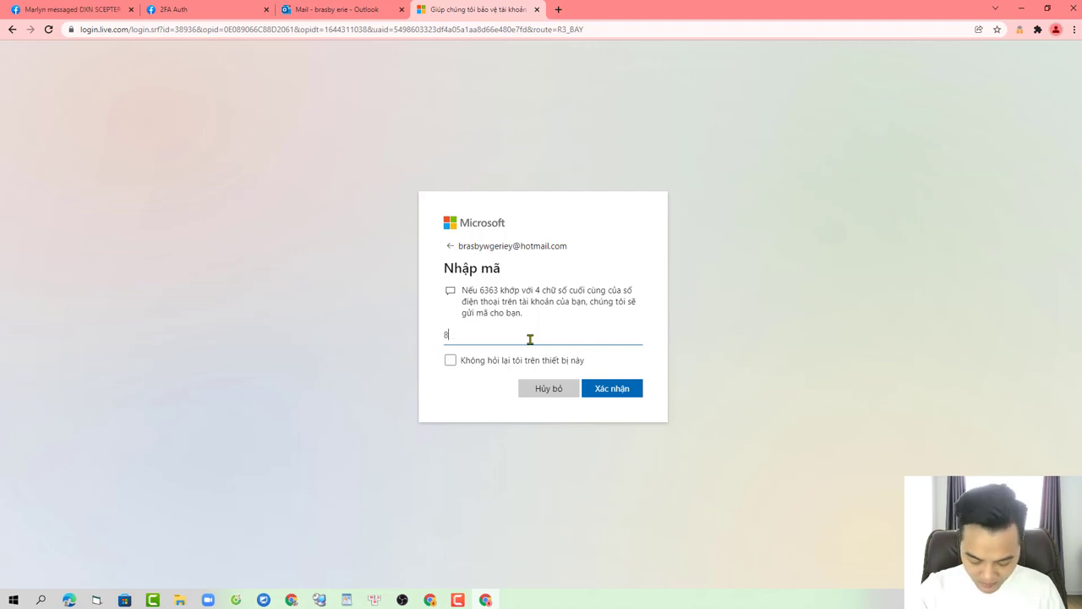
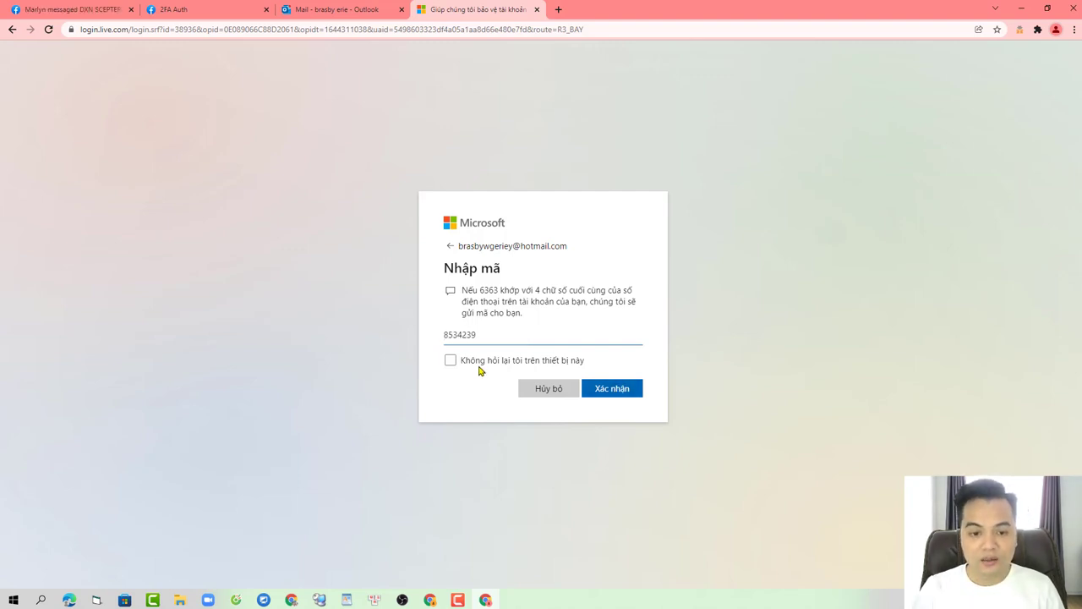
Step: Enter the received verification code, tick 'Không hỏi lại tôi trên thiết bị này', and confirm with 'Xác nhận'
left_click(450, 360)
left_click(609, 389)
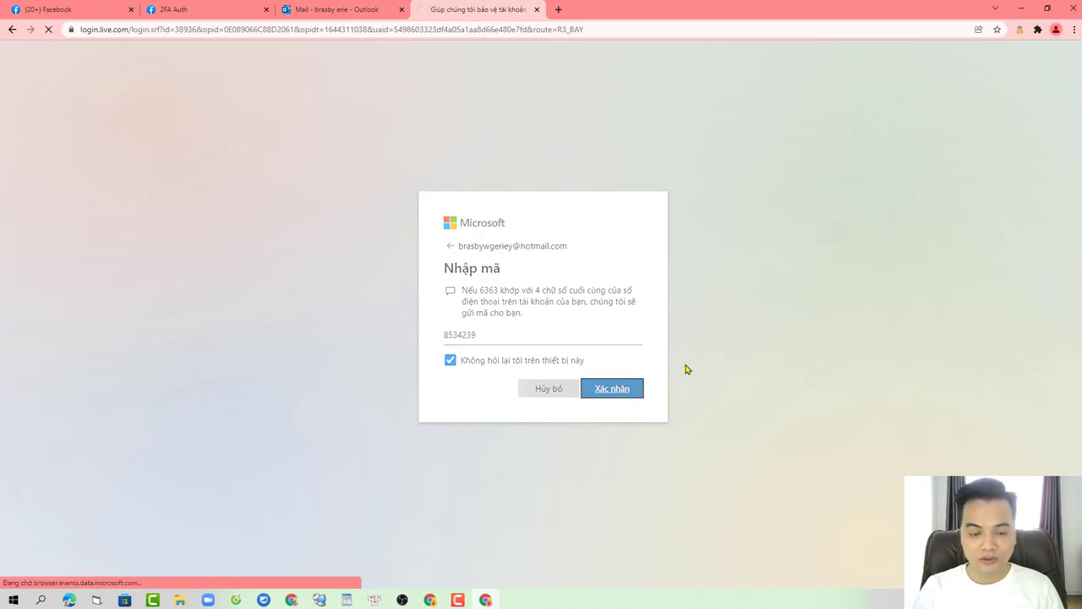
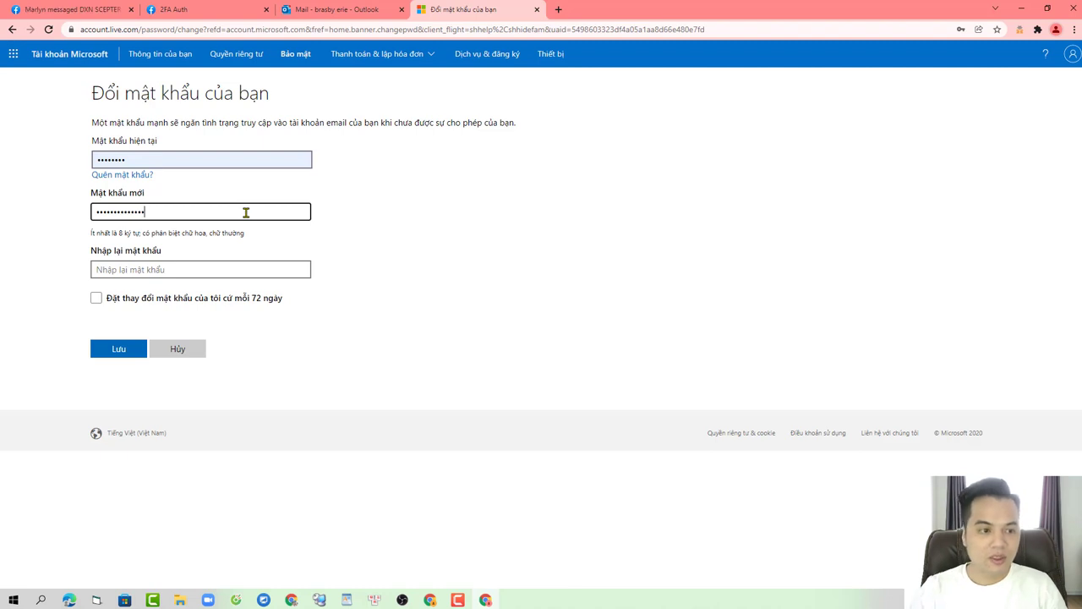
Step: Enter and confirm a new Microsoft account password, save it in Chrome, and return to Facebook
left_click(243, 271)
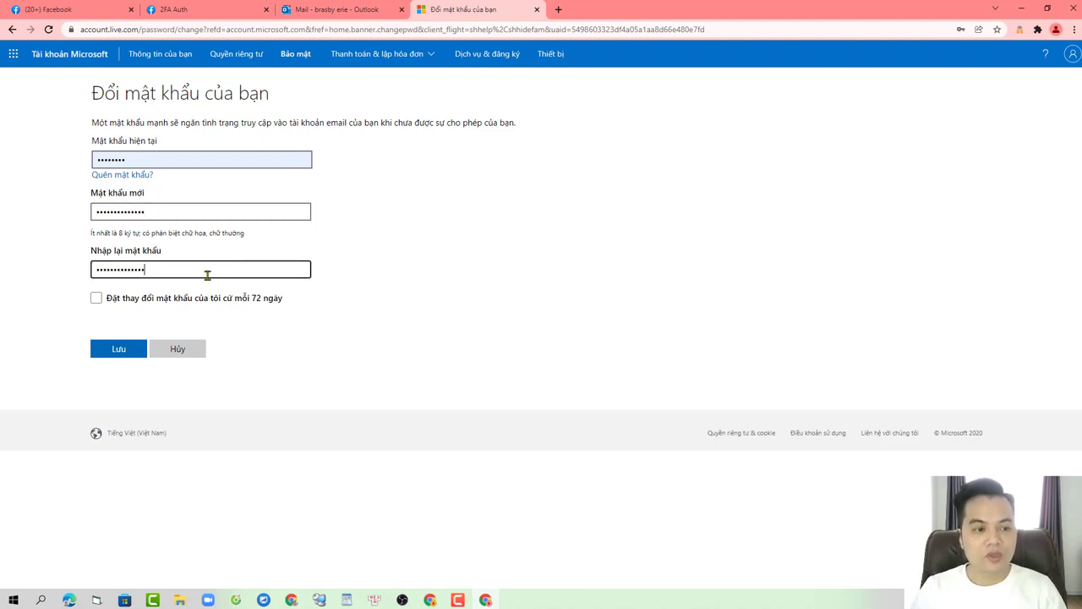
left_click(121, 349)
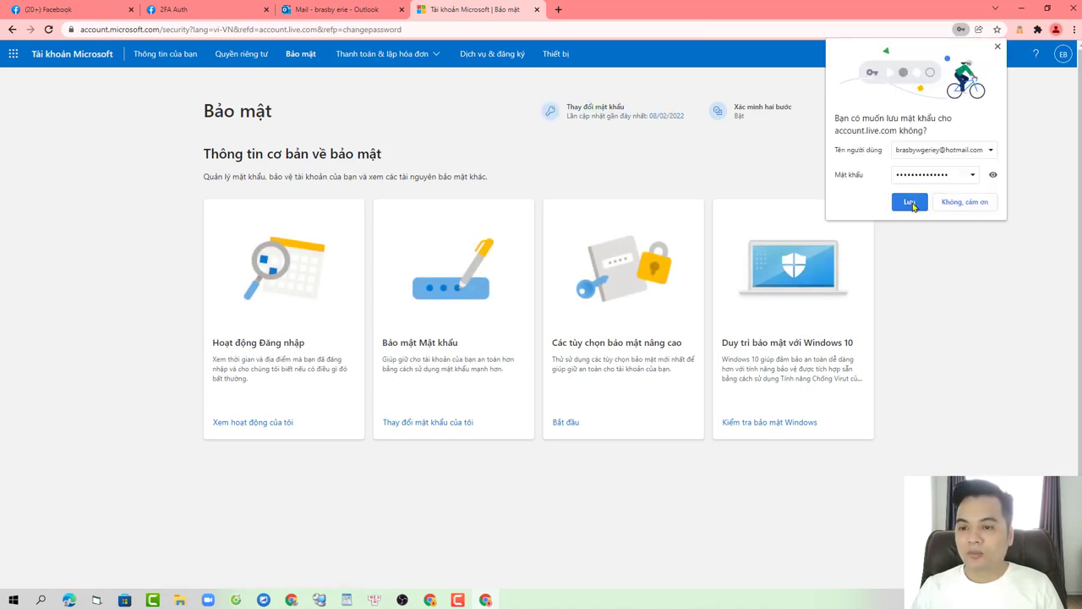
left_click(910, 203)
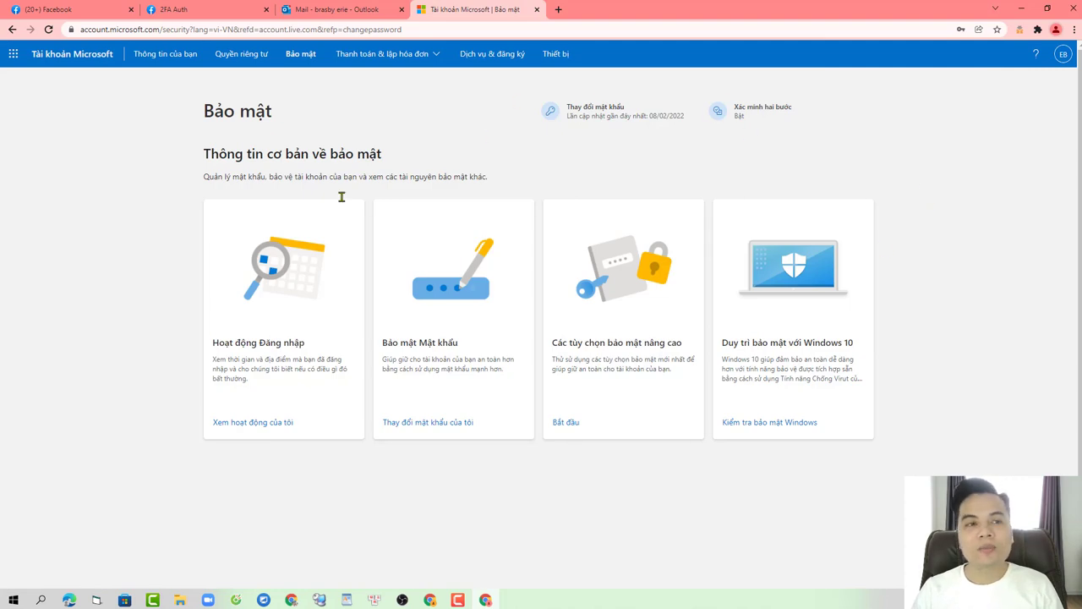
left_click(56, 8)
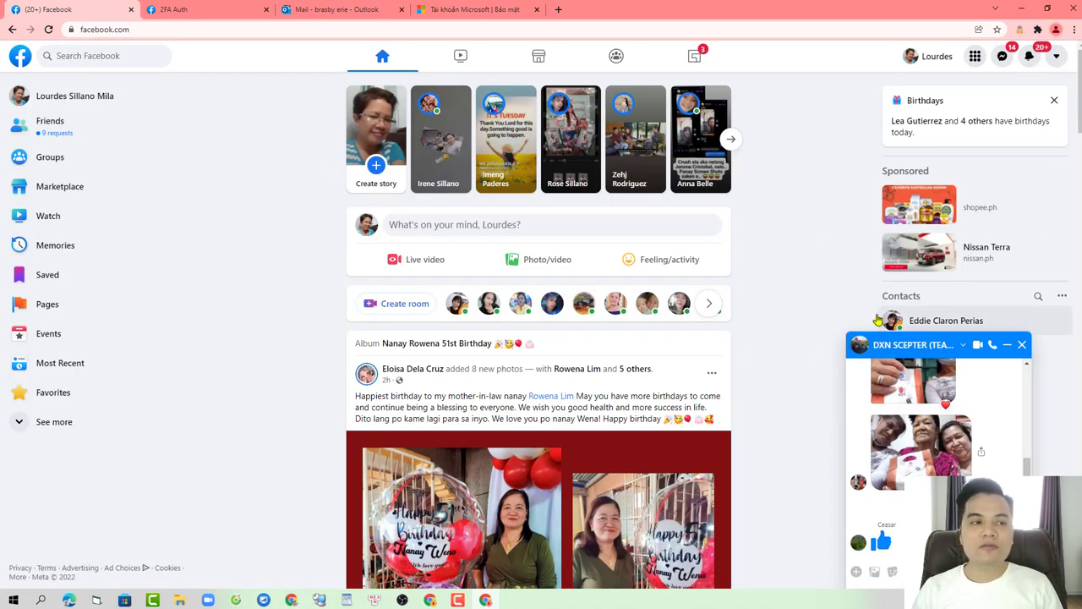
Step: Close the Messenger chat window and dismiss the Active Status dialog without changes
left_click(1023, 344)
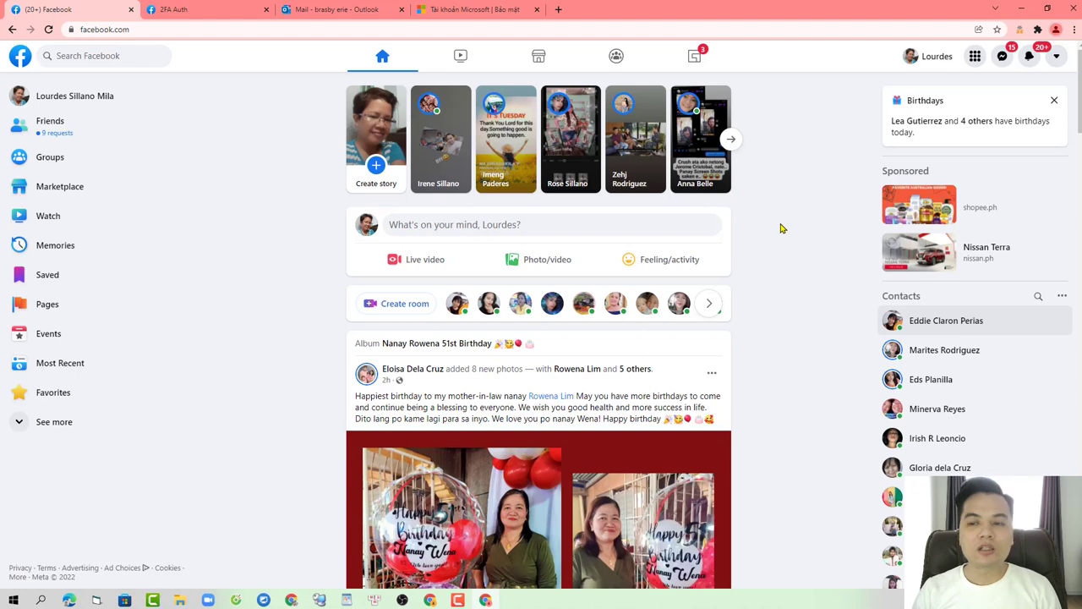
left_click(1061, 296)
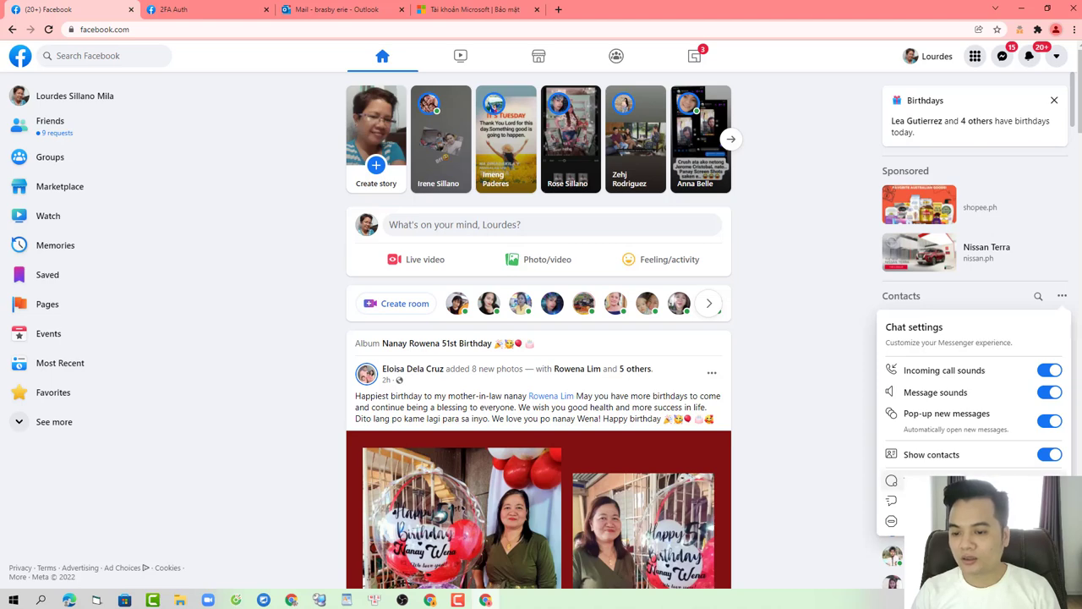
left_click(1031, 478)
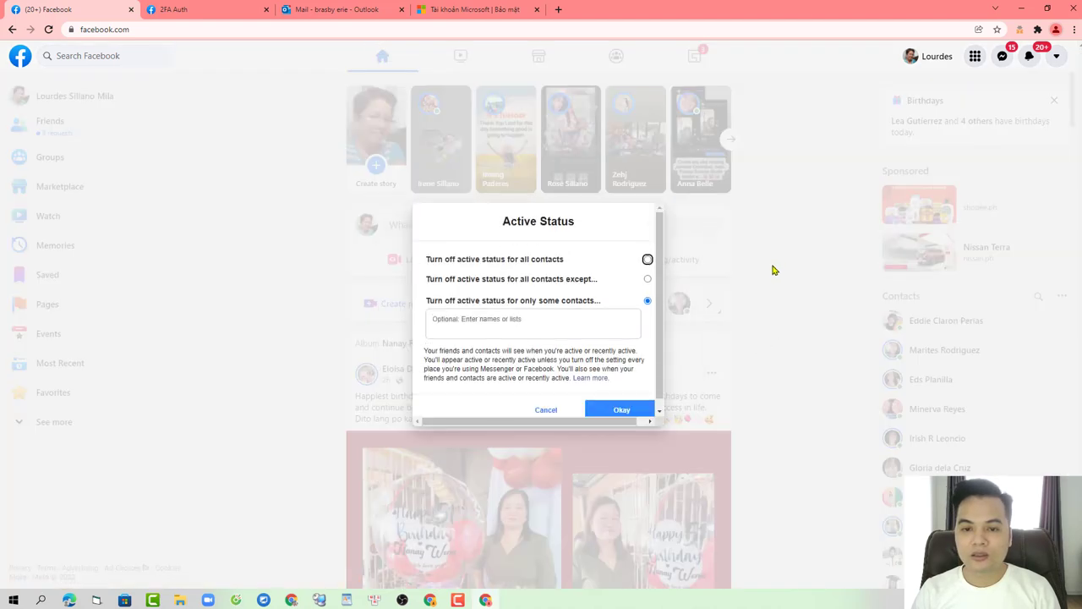
left_click(746, 326)
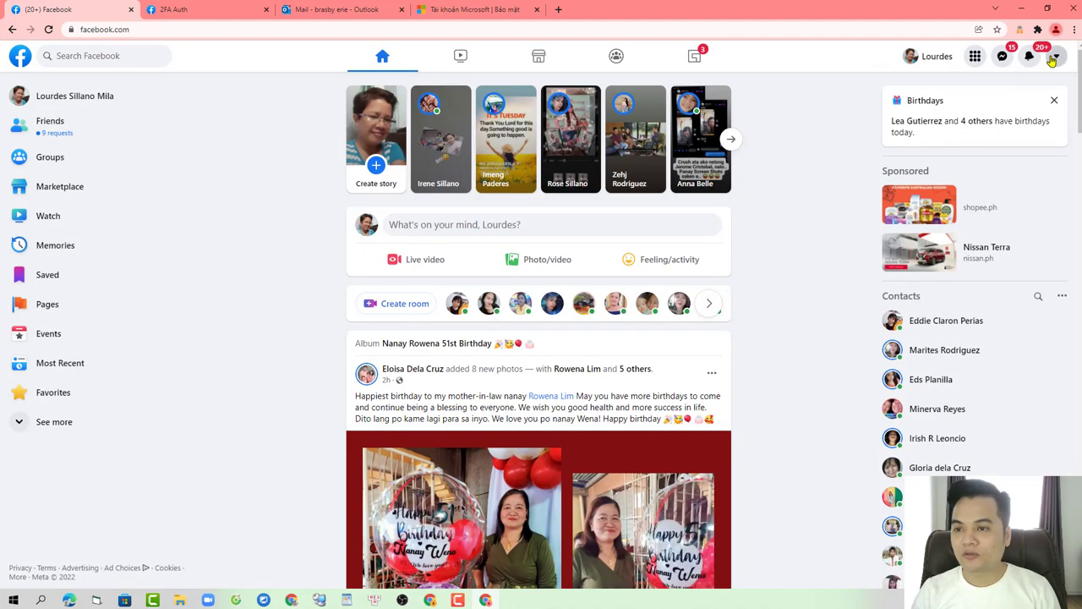
left_click(1056, 56)
Step: Open the Language settings page under Settings & privacy
left_click(953, 184)
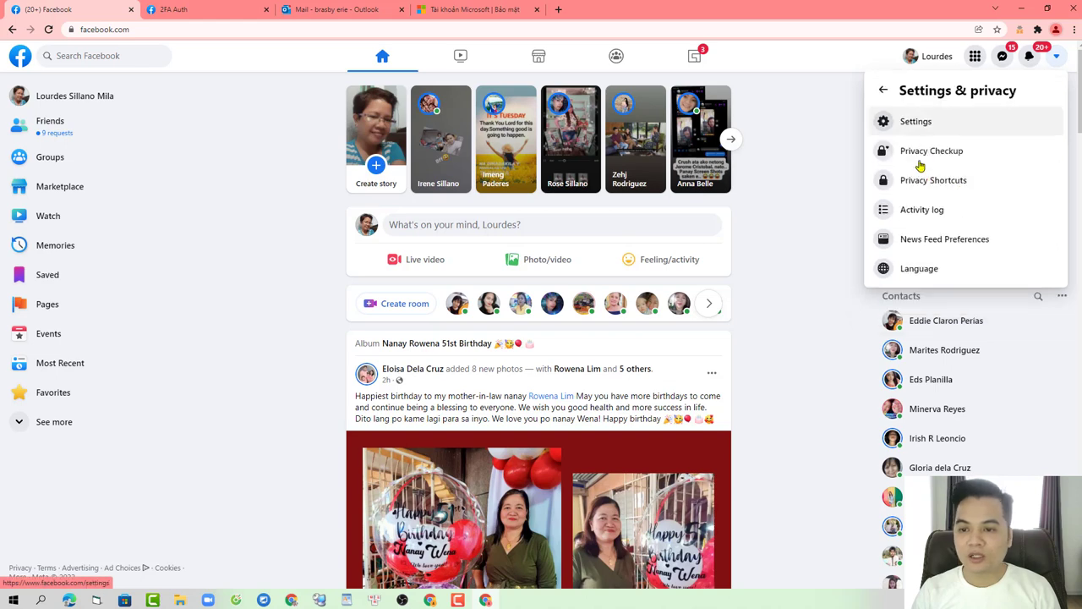
left_click(918, 269)
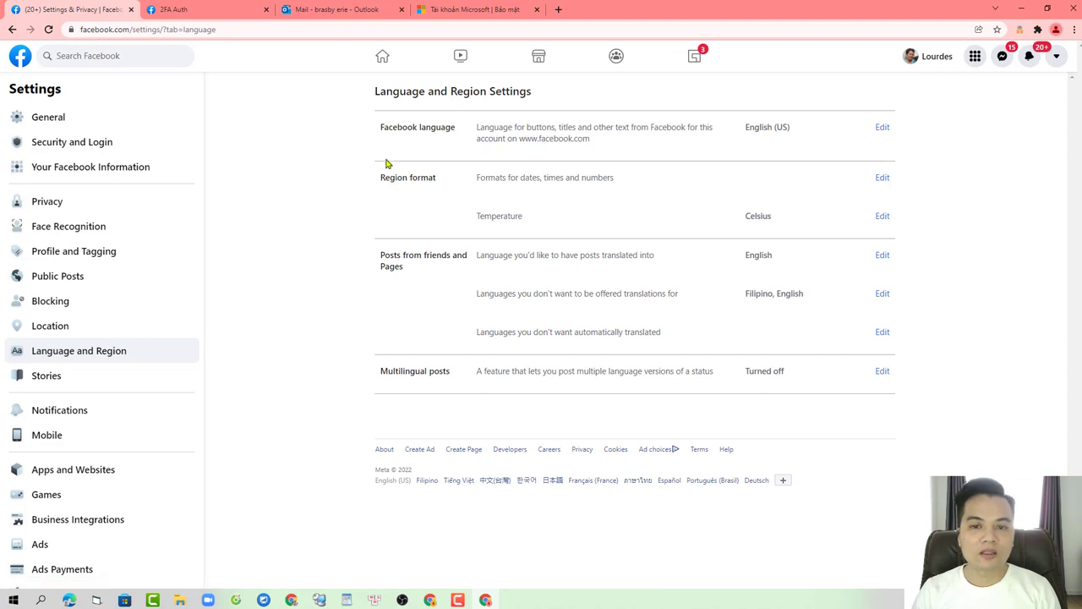
triple_click(883, 144)
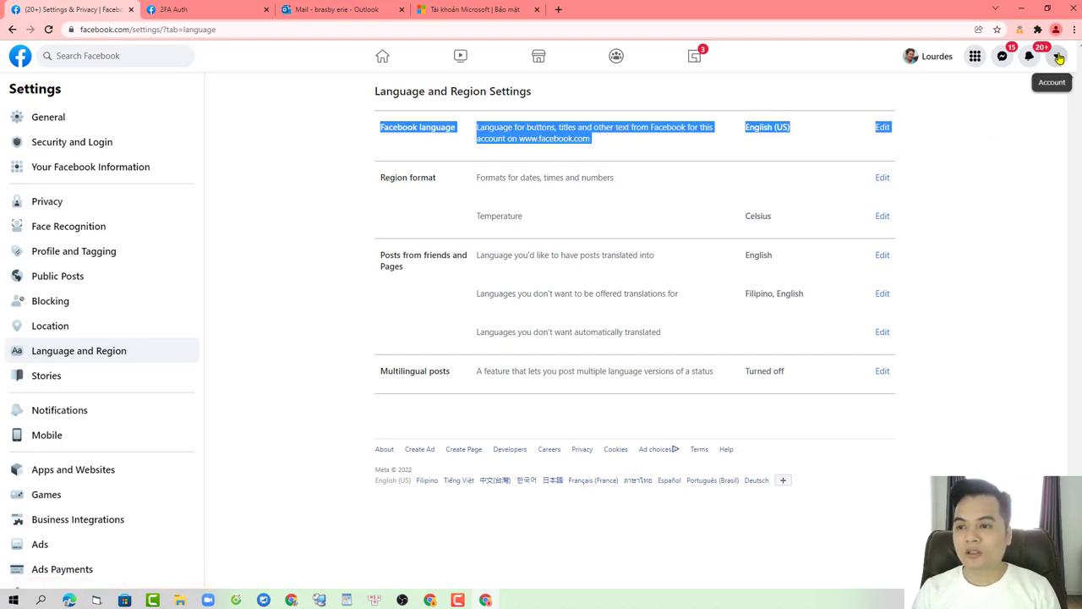
left_click(1056, 58)
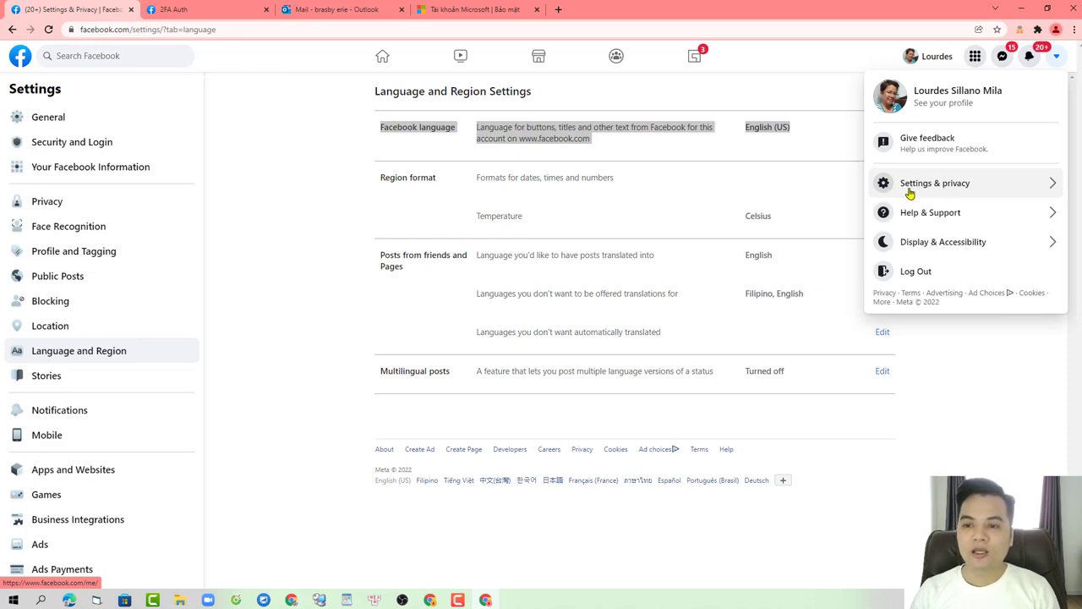
left_click(910, 193)
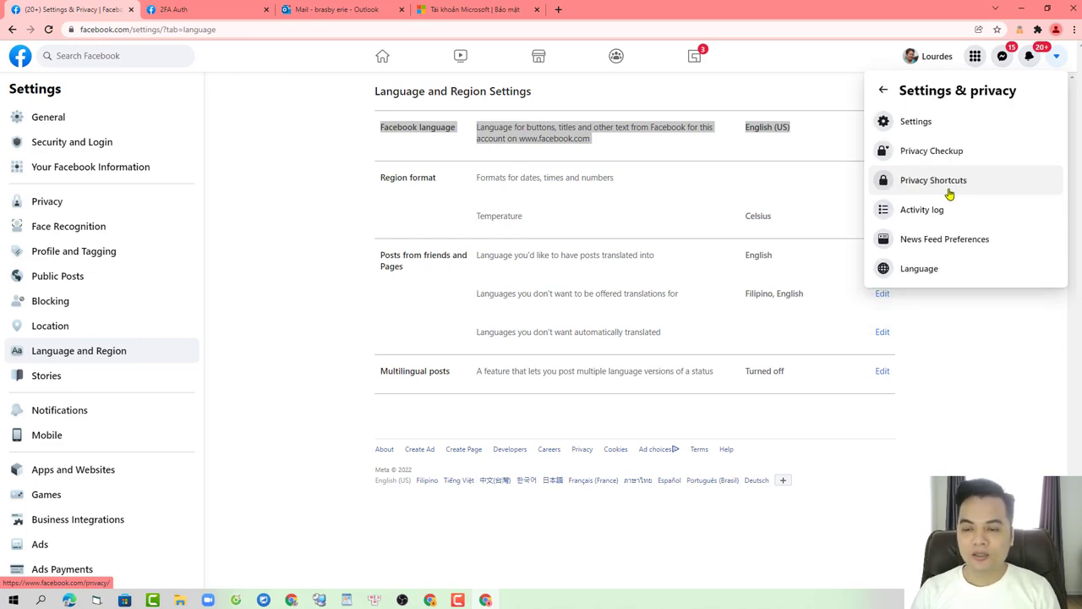
left_click(884, 269)
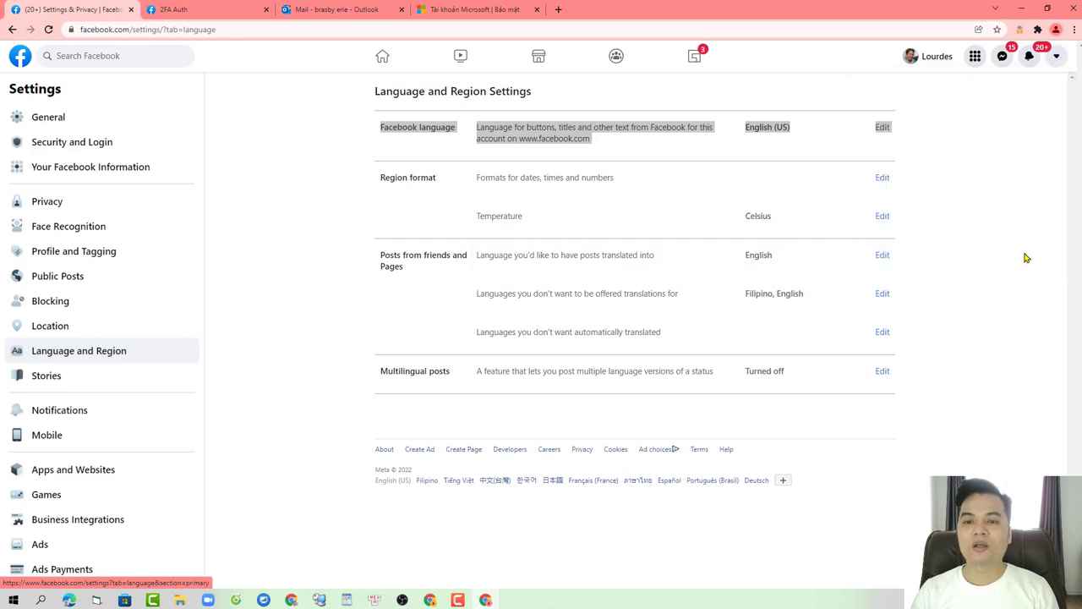
Step: Change the Facebook language to Tiếng Việt, save it, and return to the home feed
left_click(873, 133)
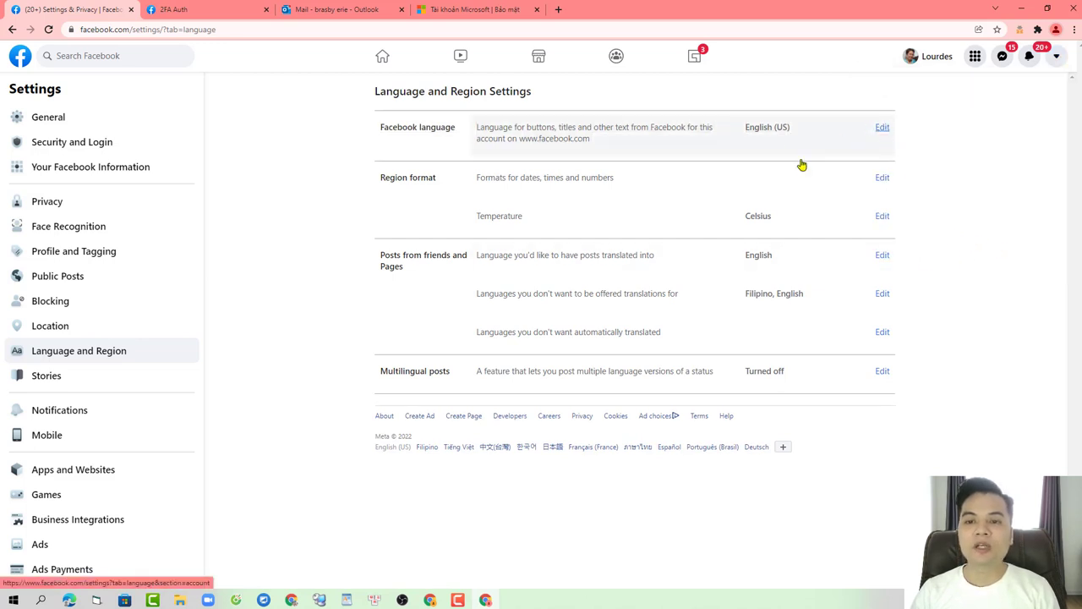
left_click(550, 145)
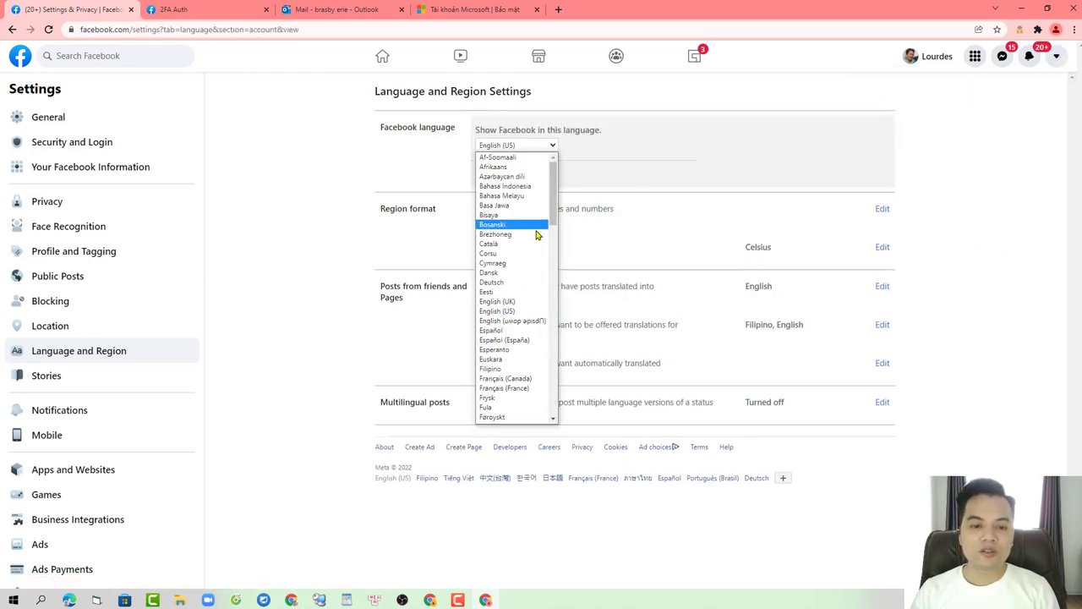
left_click(536, 235)
left_click(536, 149)
scroll(521, 294, "down", 10)
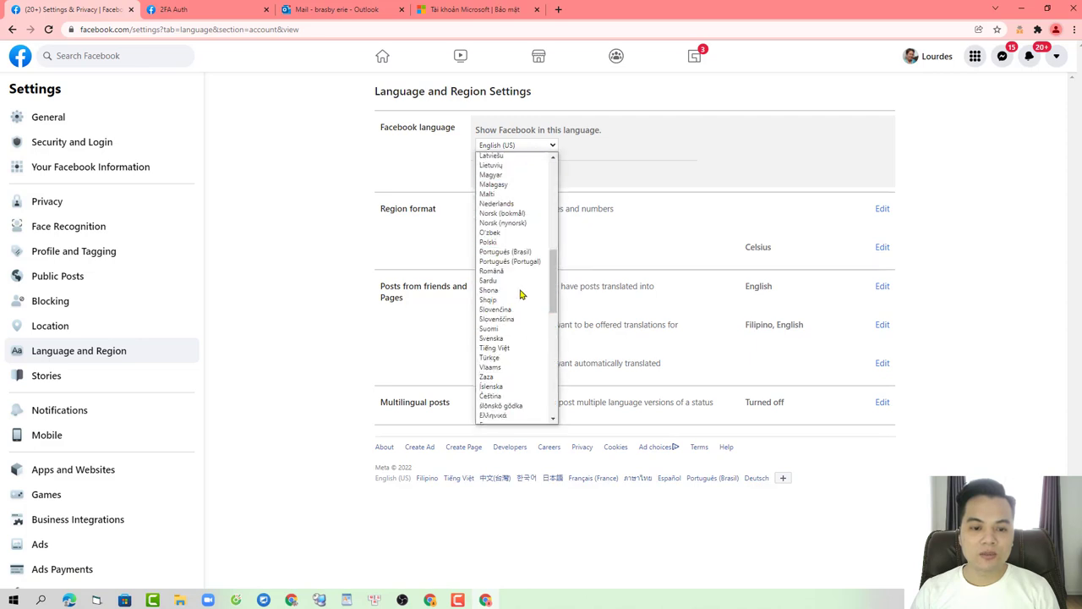
scroll(522, 292, "up", 5)
left_click(506, 176)
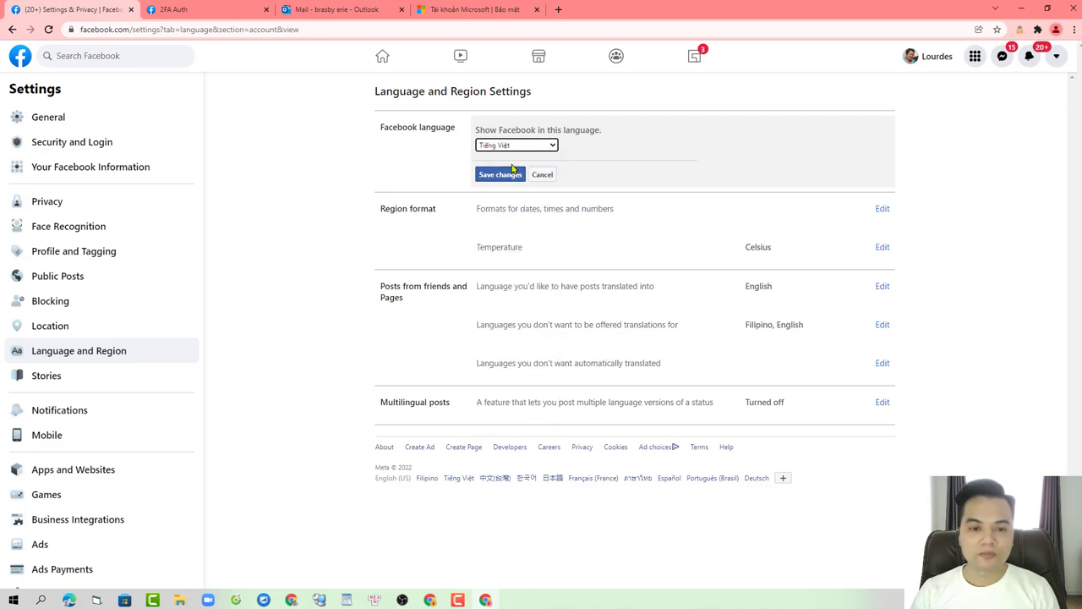
left_click(506, 178)
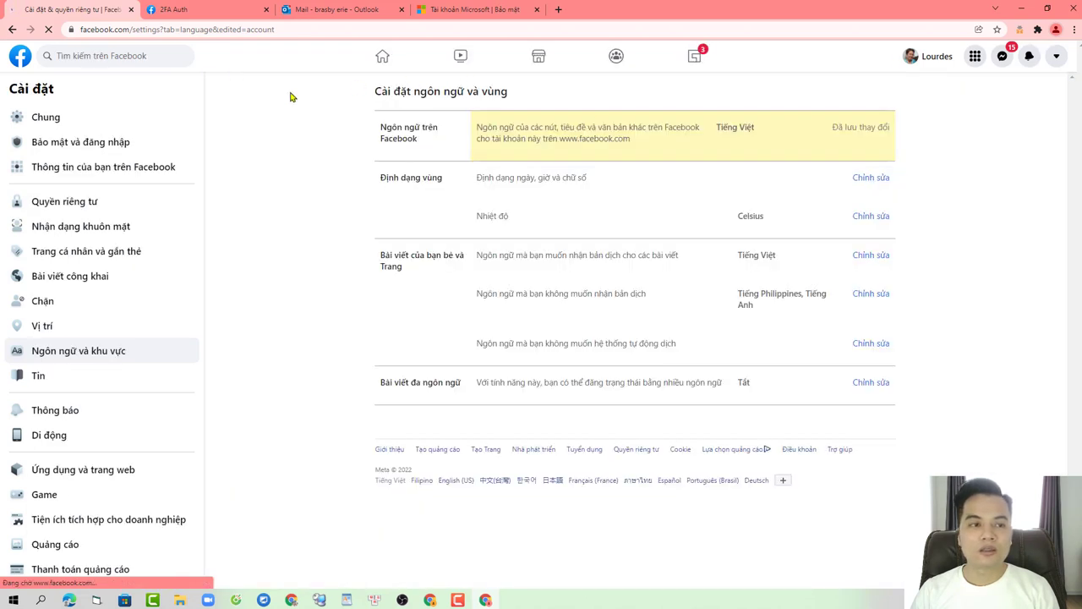
left_click(391, 57)
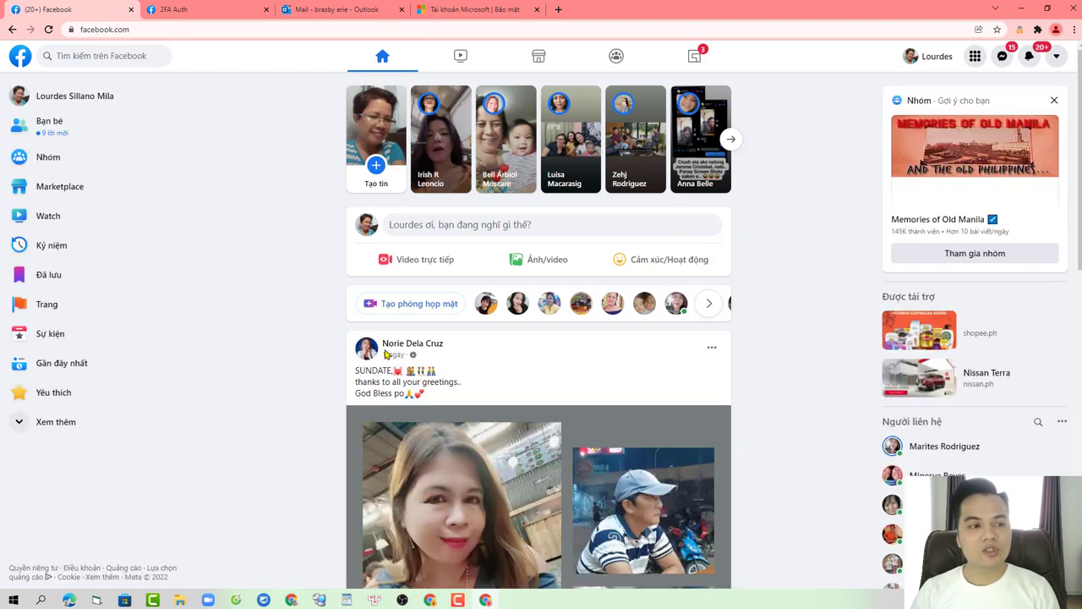
Step: Turn off Active Status for all contacts from the Contacts menu and confirm with Ok
left_click(1063, 423)
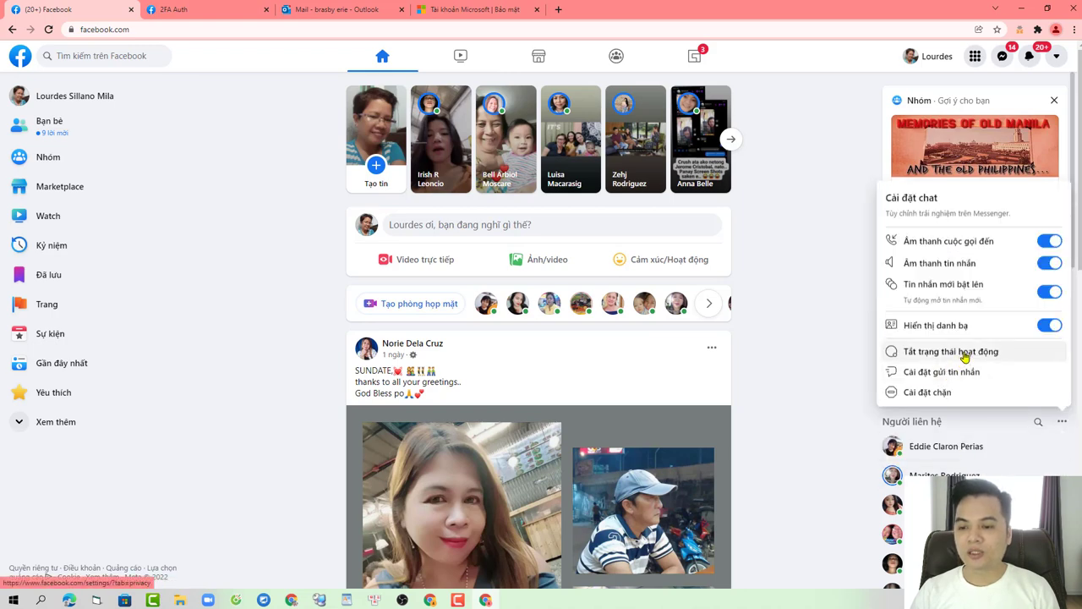
left_click(964, 350)
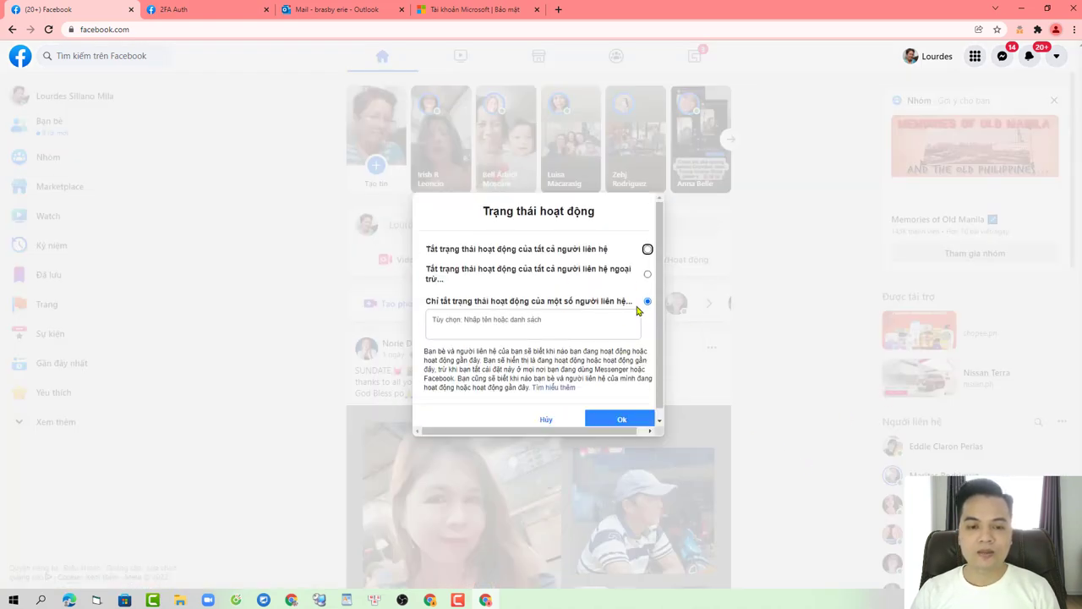
left_click(648, 251)
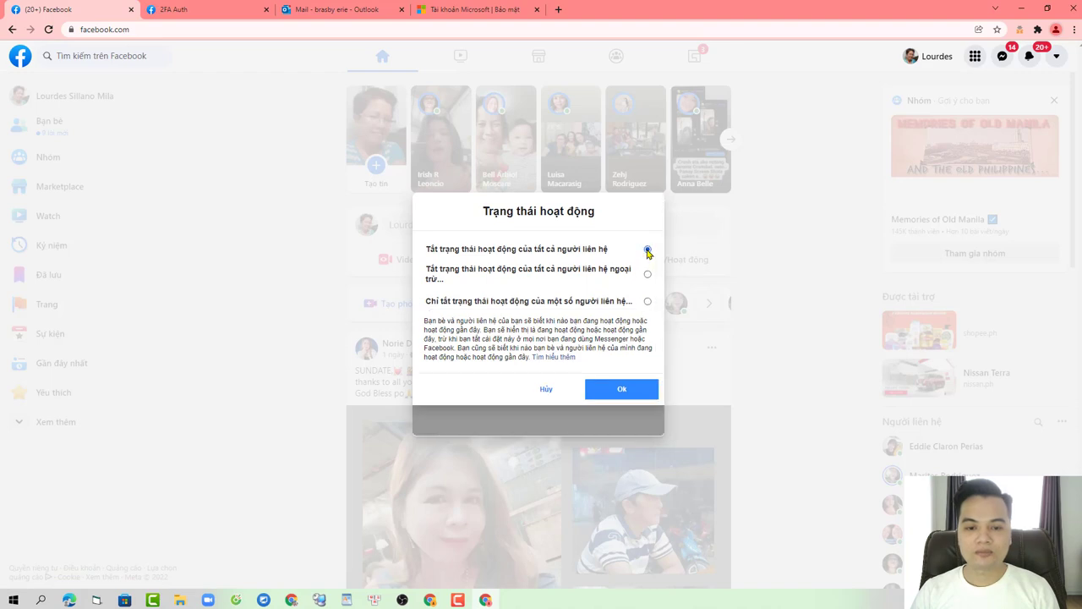
left_click(768, 398)
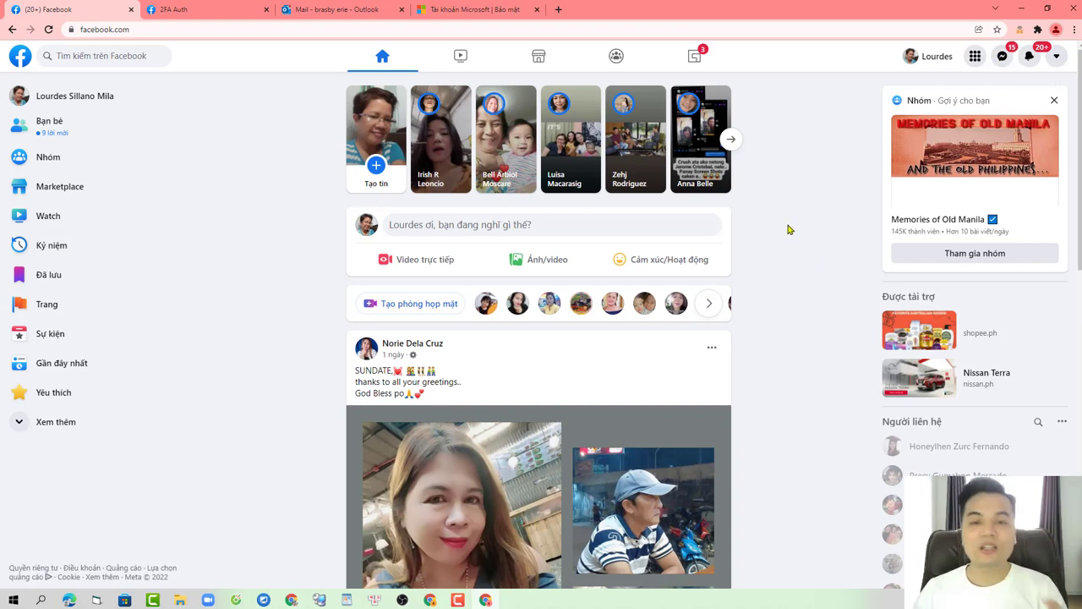
Step: Review the profile's Activity Log history and date filter, then return to the home feed
left_click(90, 105)
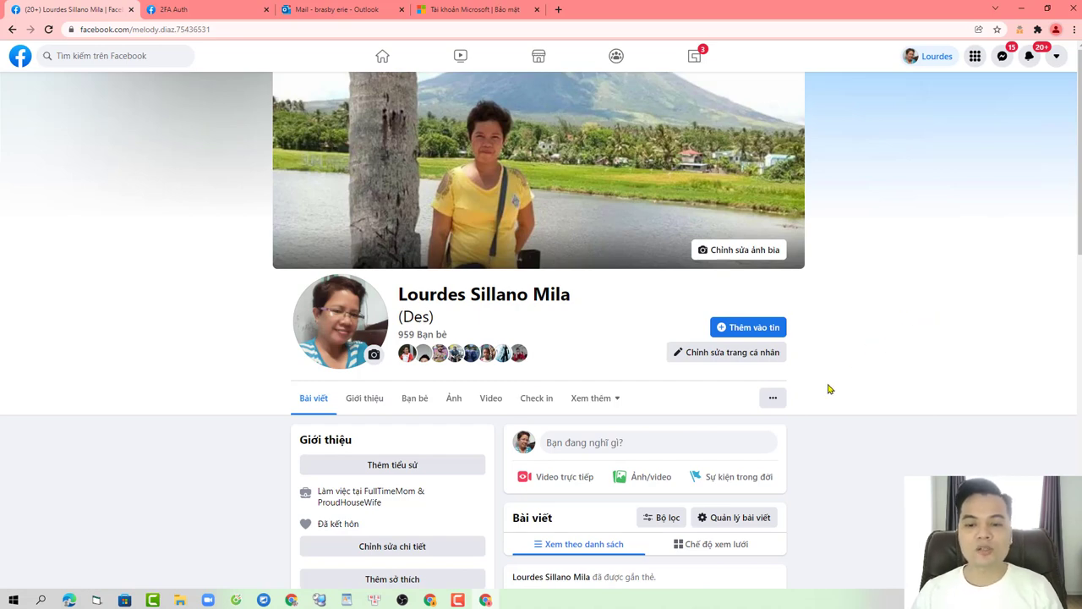
left_click(773, 398)
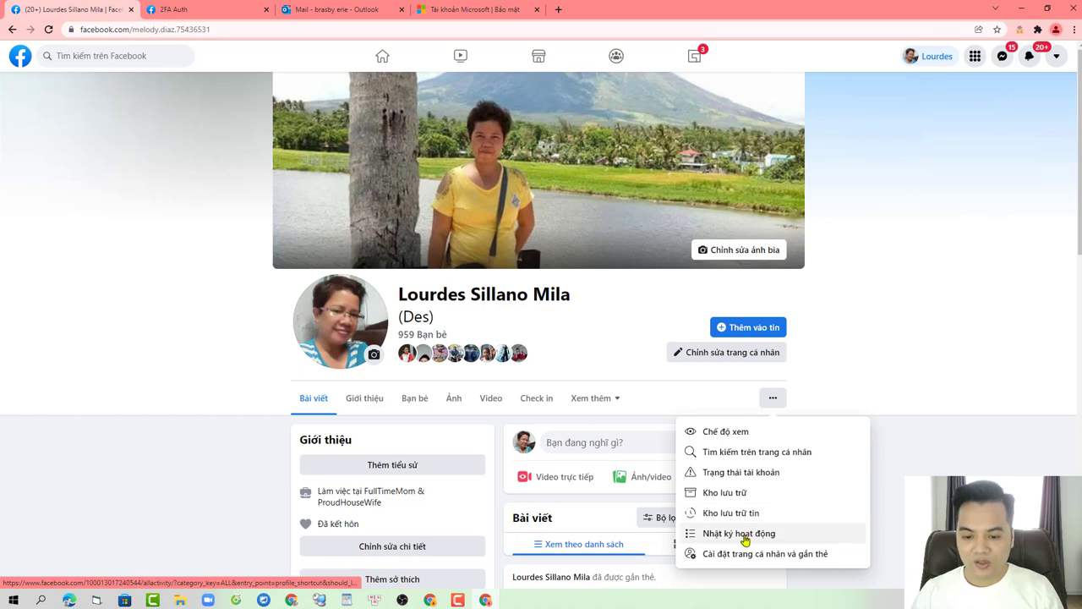
left_click(748, 534)
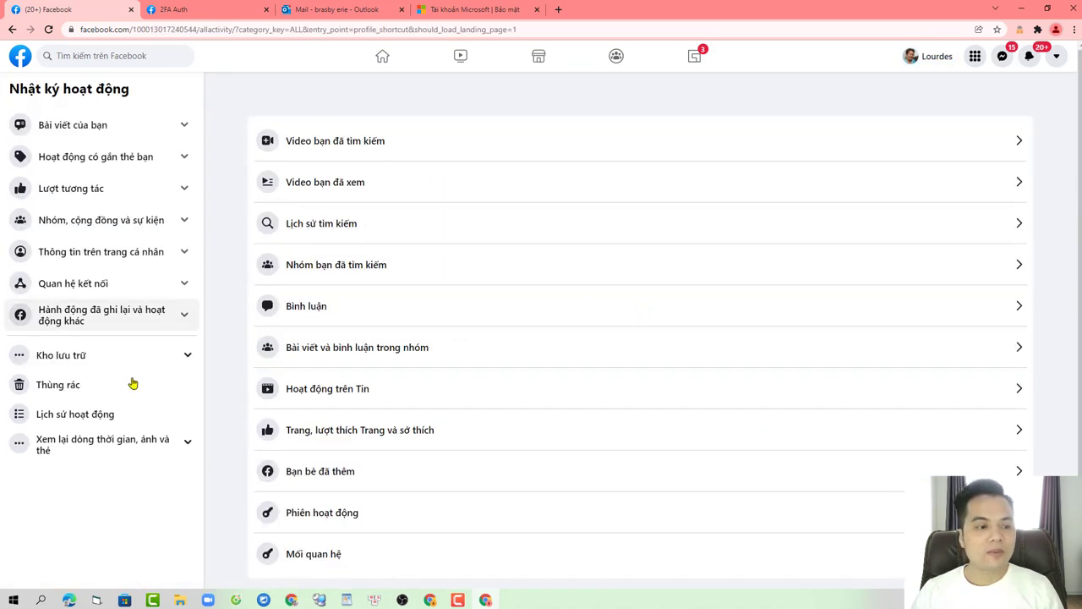
left_click(119, 414)
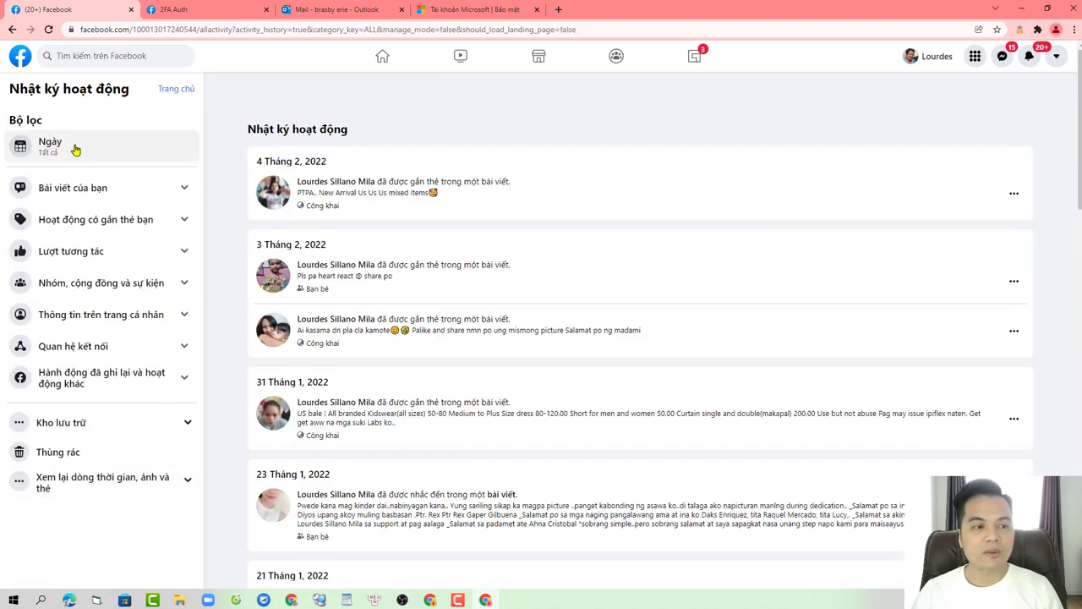
left_click(78, 150)
left_click(435, 322)
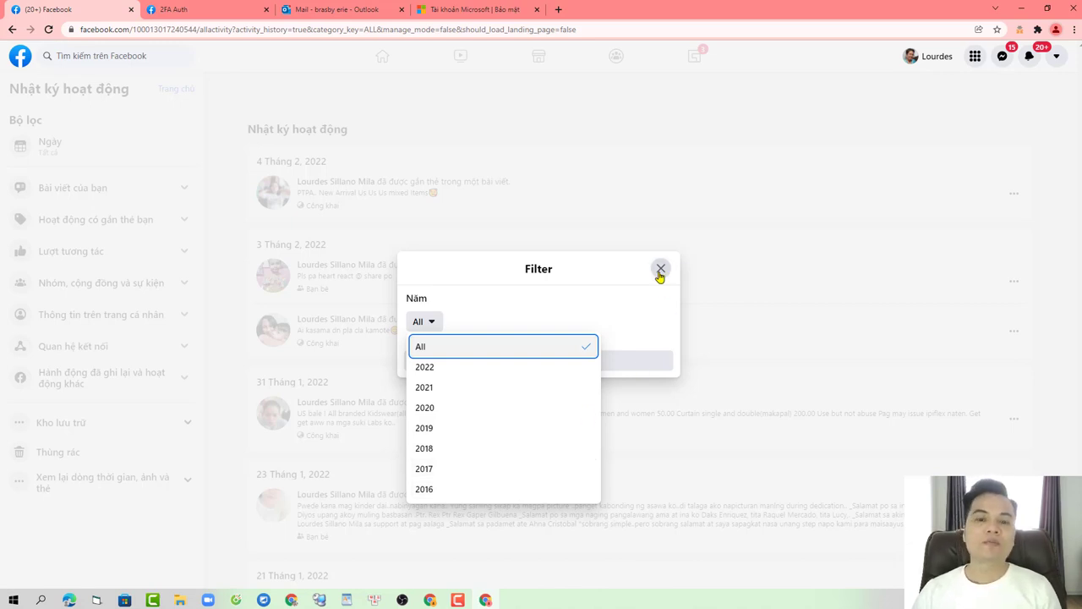
left_click(660, 270)
left_click(382, 62)
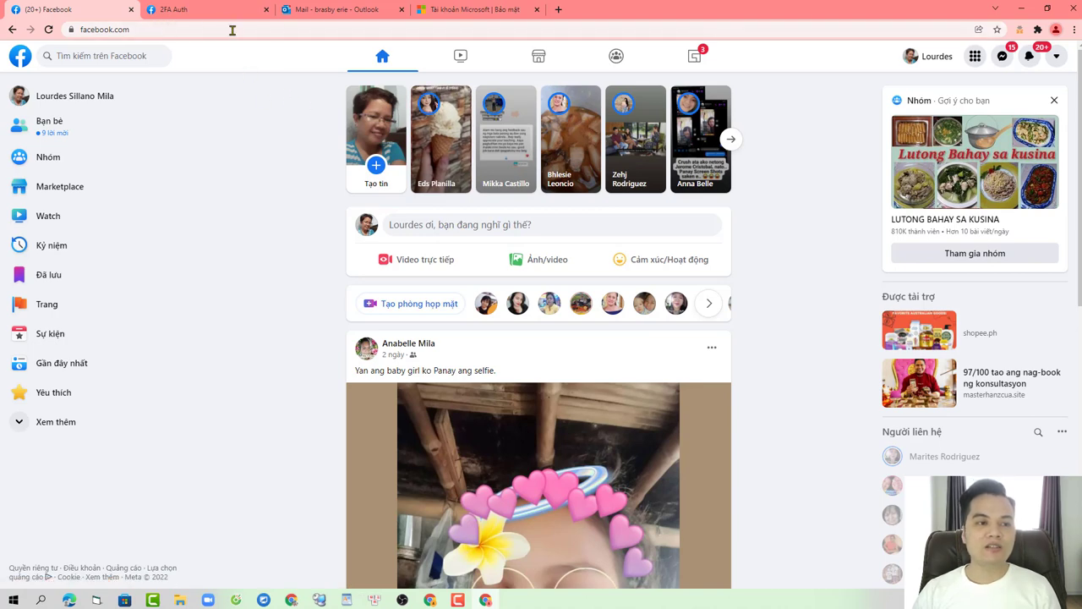
Step: Append /accountquality to the Facebook address in the address bar
left_click(280, 30)
left_click(312, 28)
type("/account")
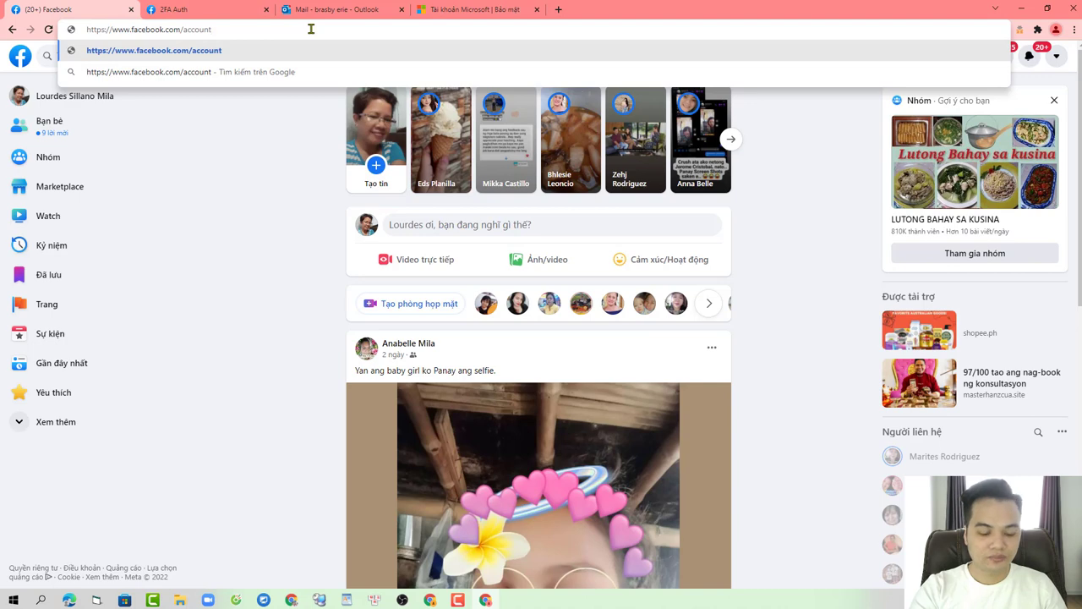
type("quality")
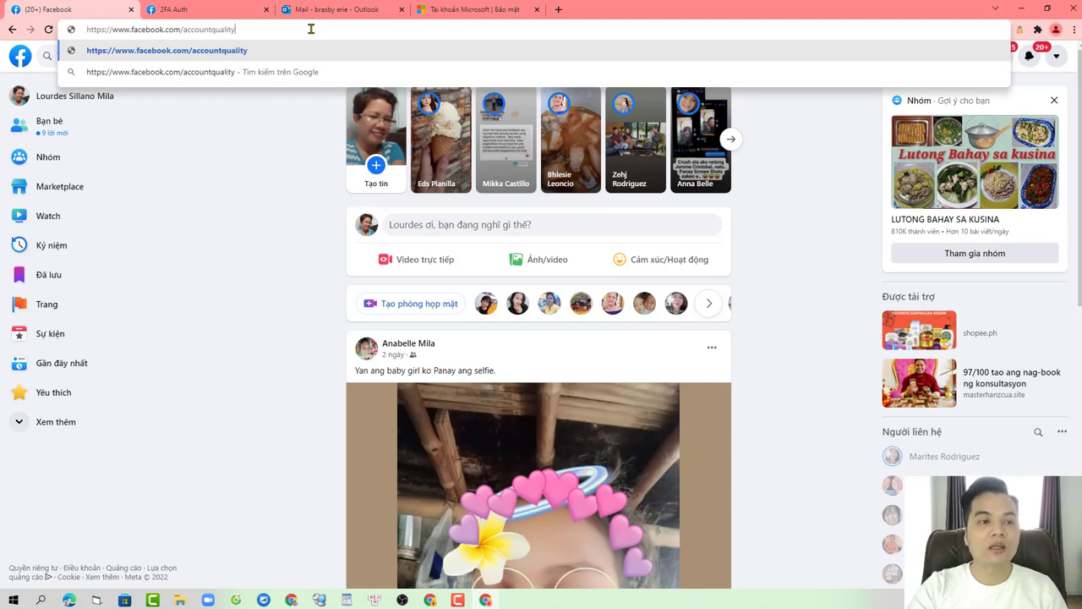
Step: Load Account Quality, dismiss the intro, view the status overview, then clear the address path
key("Return")
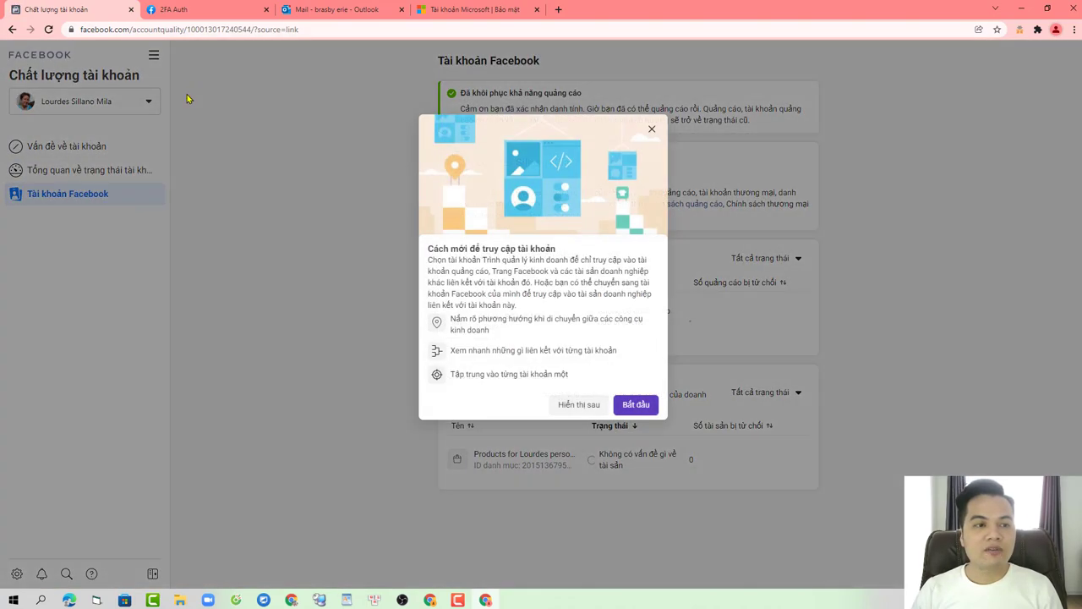
left_click(650, 130)
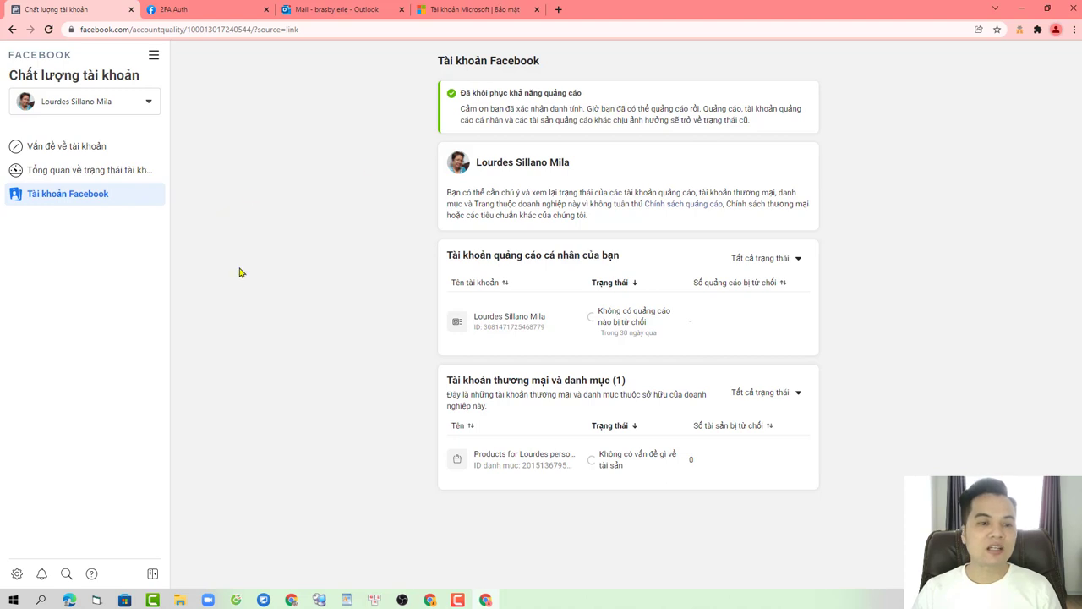
left_click(138, 173)
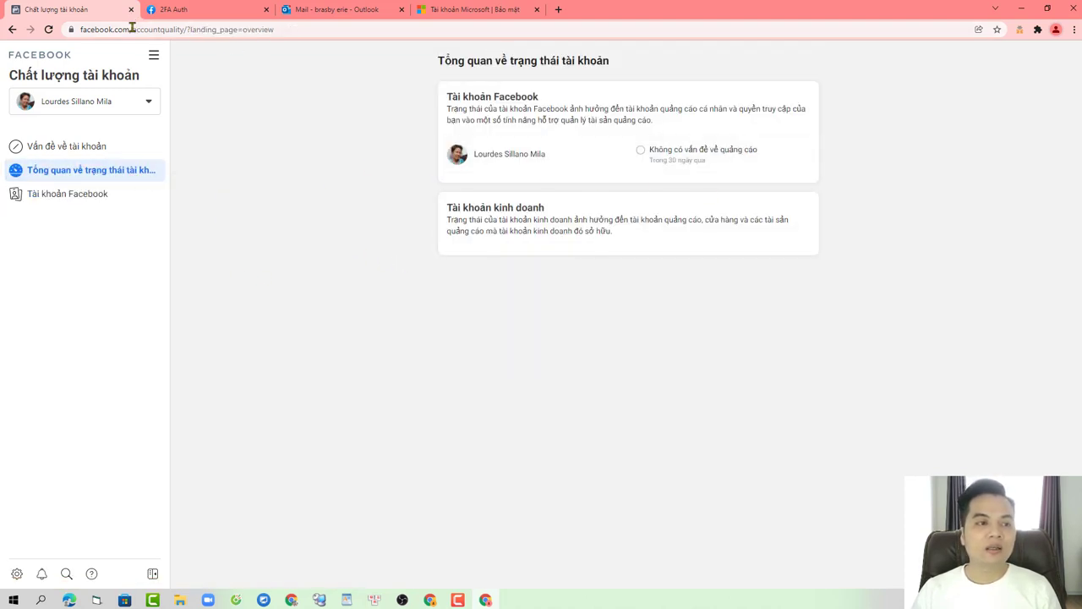
left_click_drag(132, 28, 447, 29)
key("BackSpace")
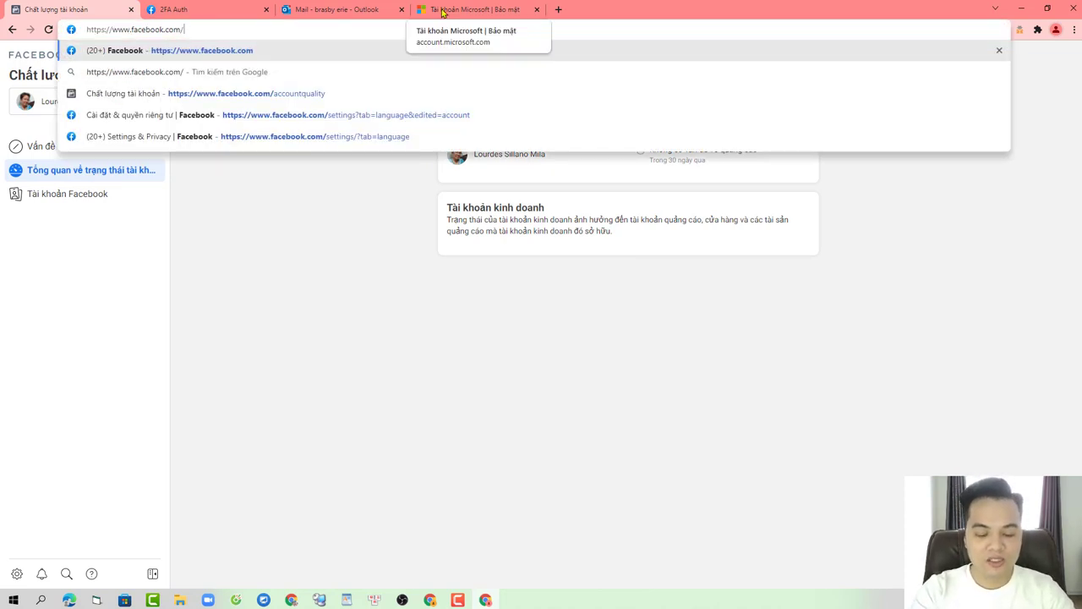
Step: Go to facebook.com/hacked, report unauthorized access, and start the account protection checkup
type("hacked")
key("Return")
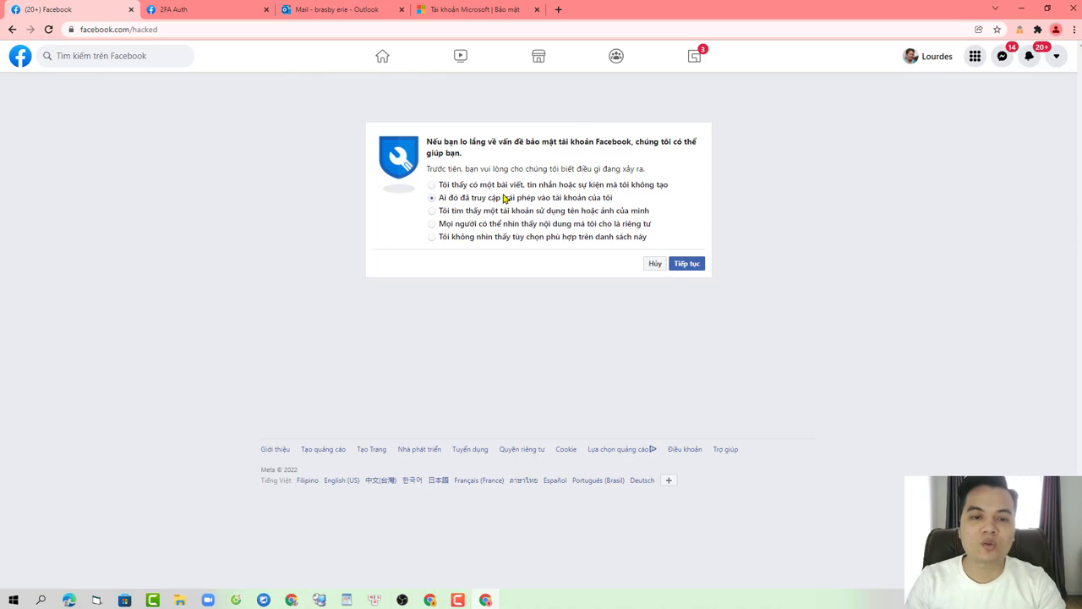
left_click(688, 263)
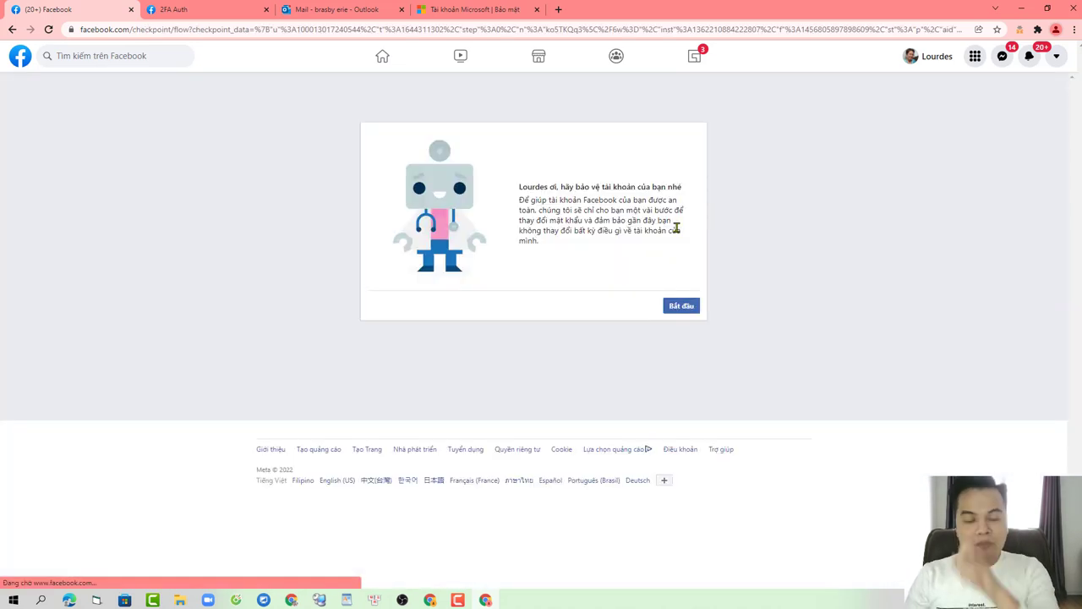
left_click(682, 305)
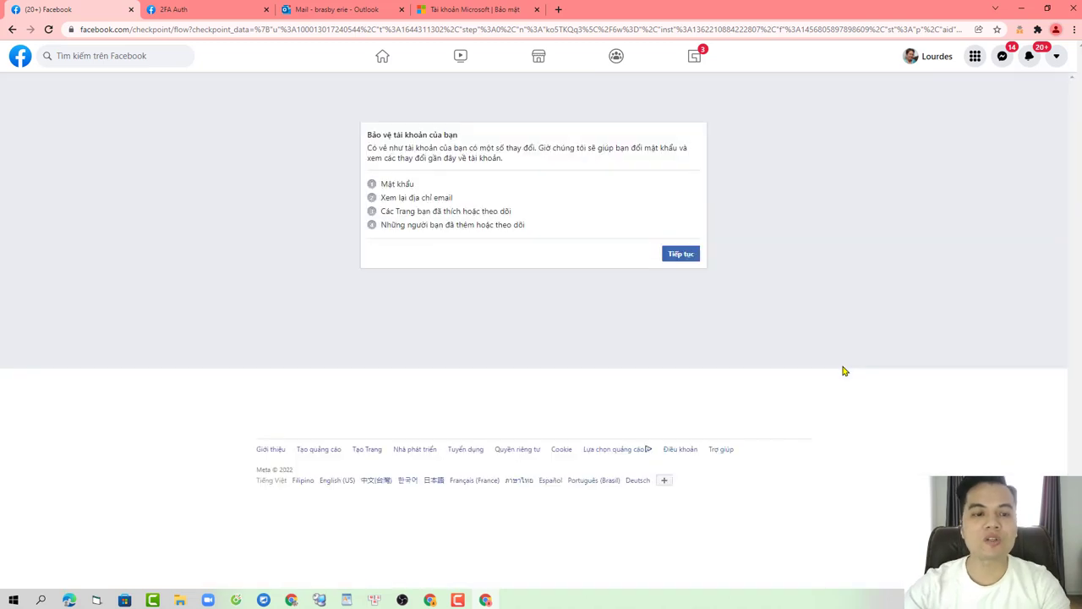
Step: Set a new Facebook password in the checkup and update it in Chrome's saved passwords
left_click(676, 255)
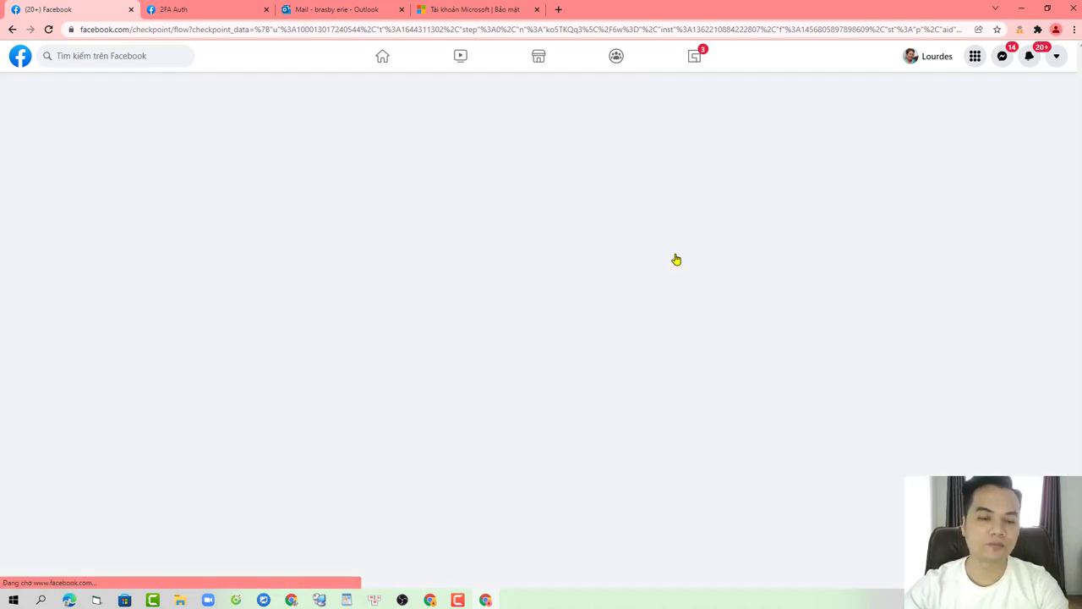
left_click(475, 169)
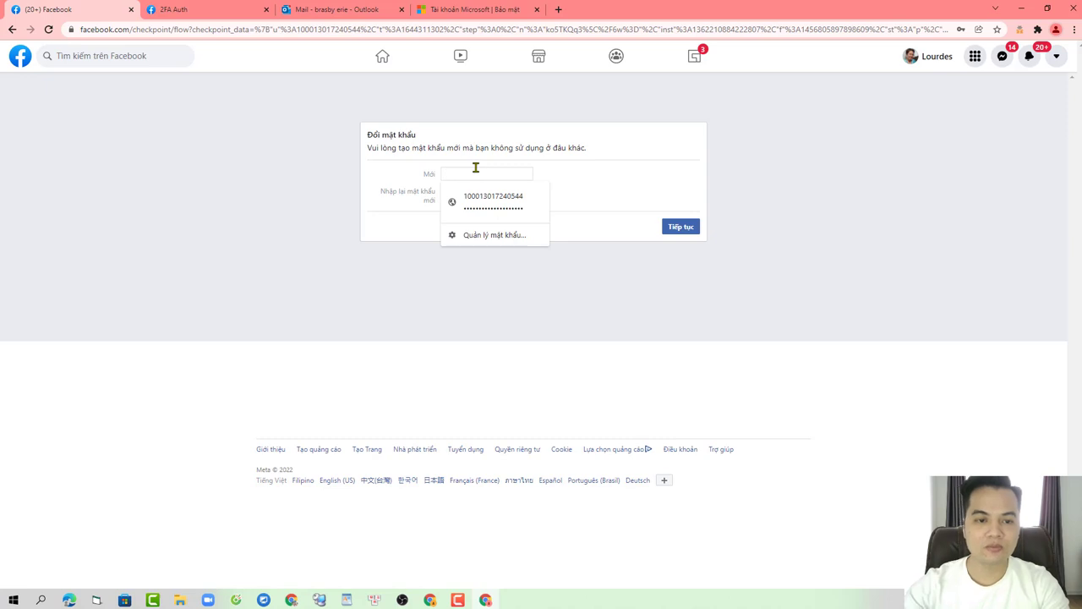
type("a****")
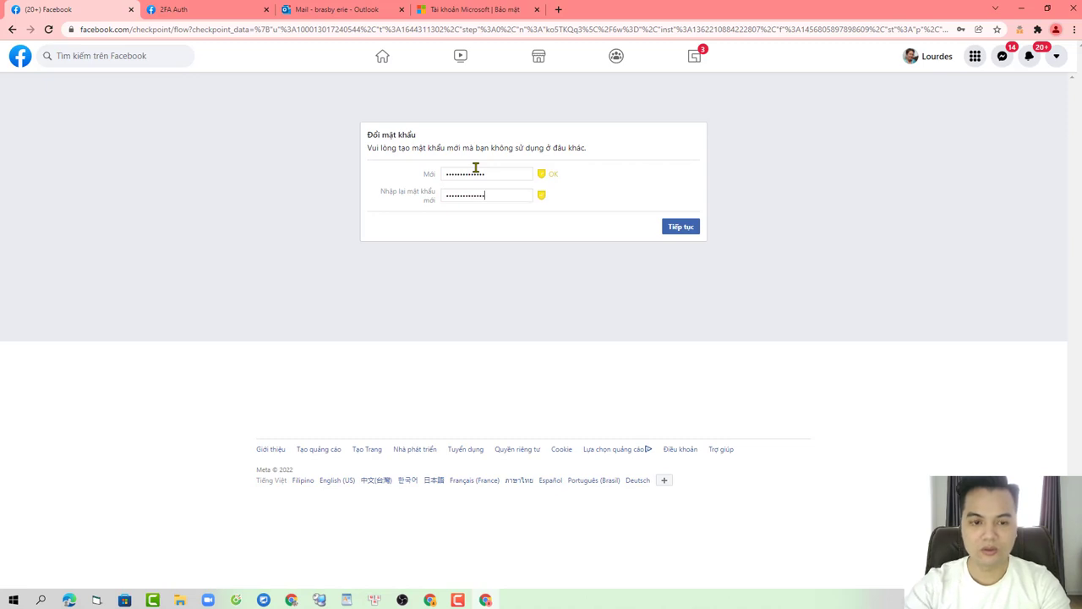
left_click(669, 228)
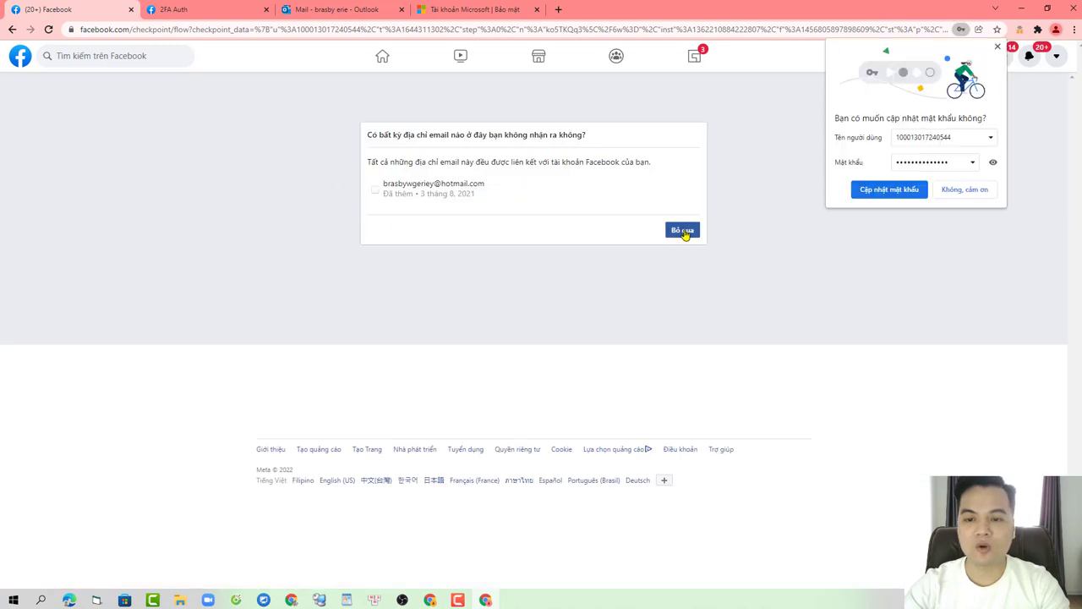
left_click(890, 194)
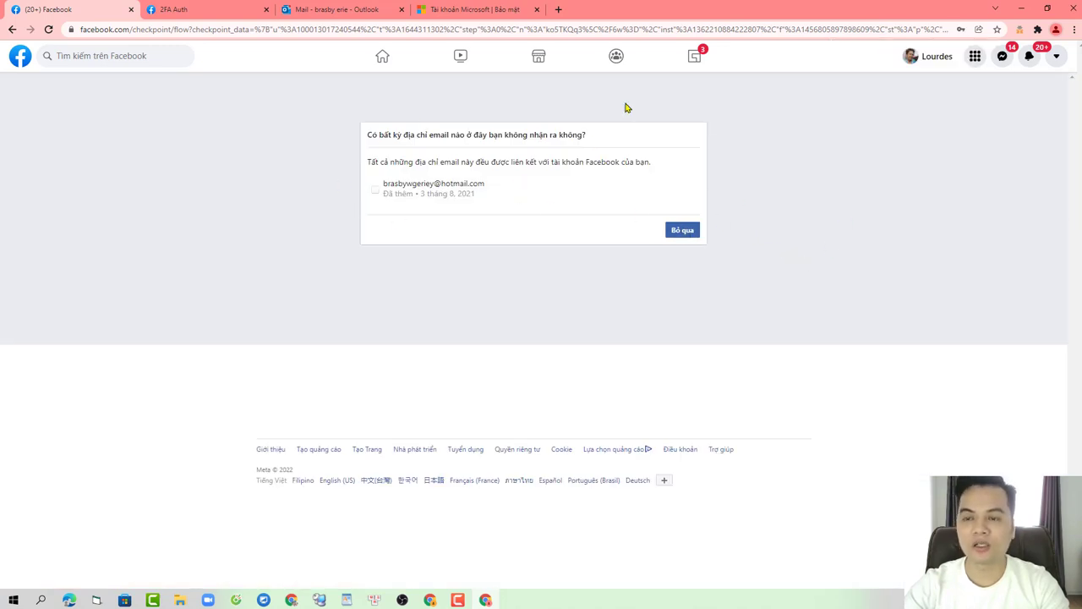
Step: Skip the email and Pages reviews, remove the recently added friend, and go to News Feed
left_click(686, 232)
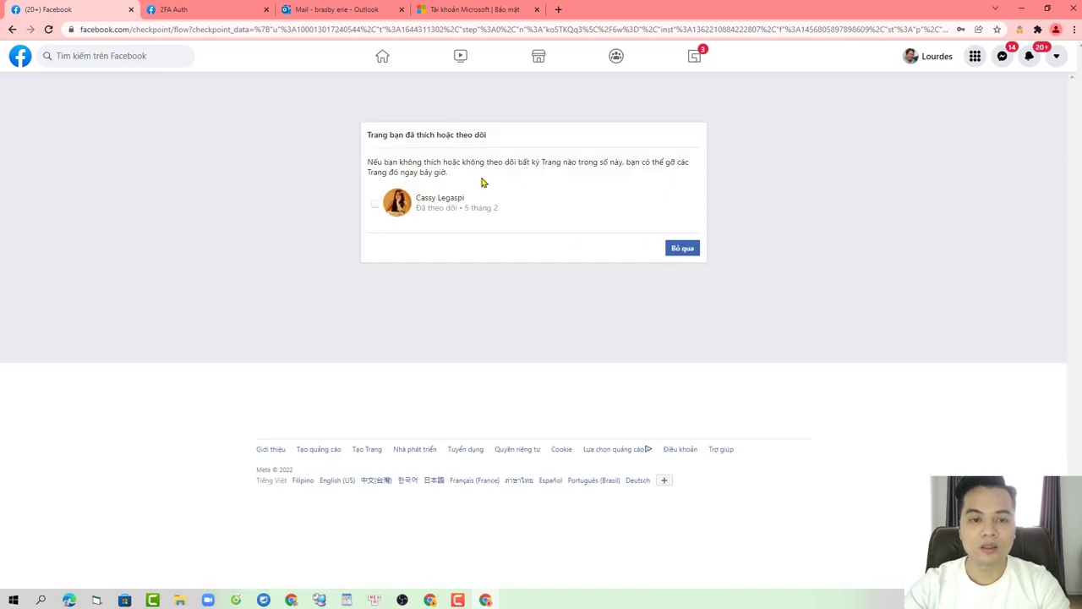
left_click(683, 252)
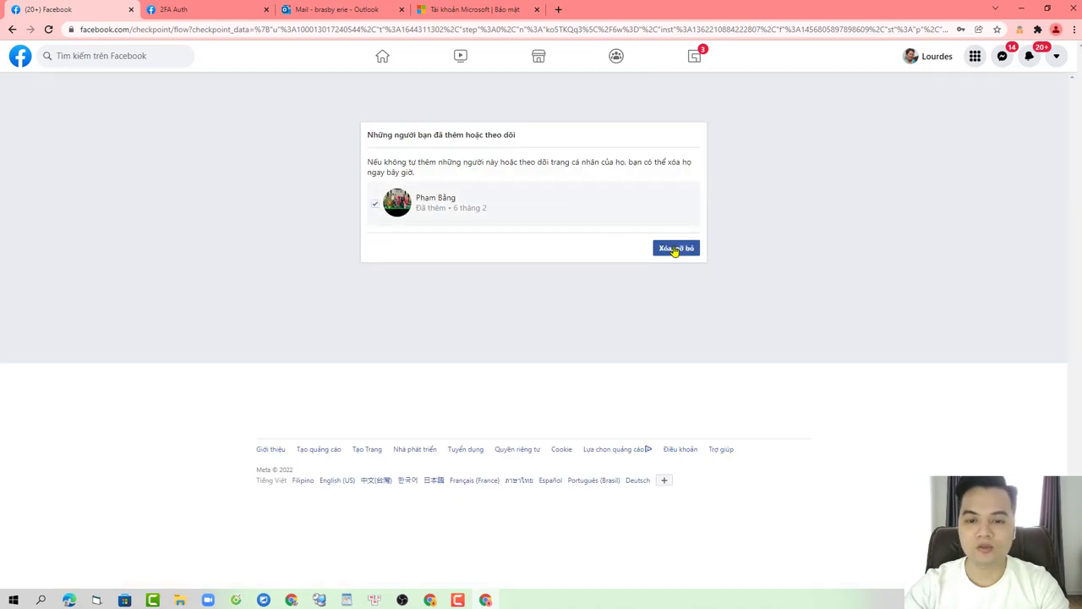
left_click(679, 249)
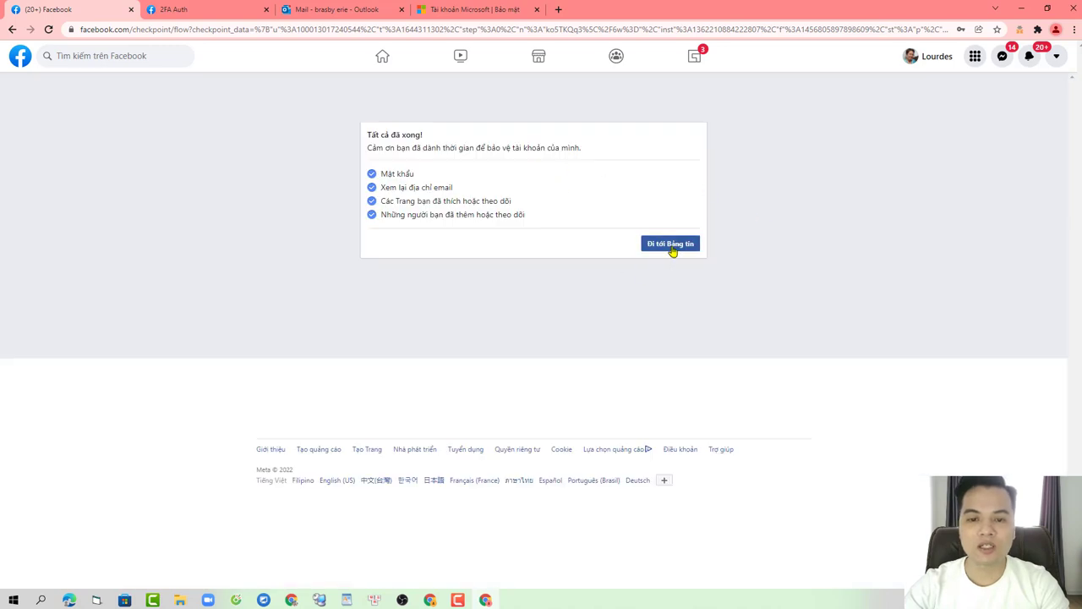
left_click(671, 249)
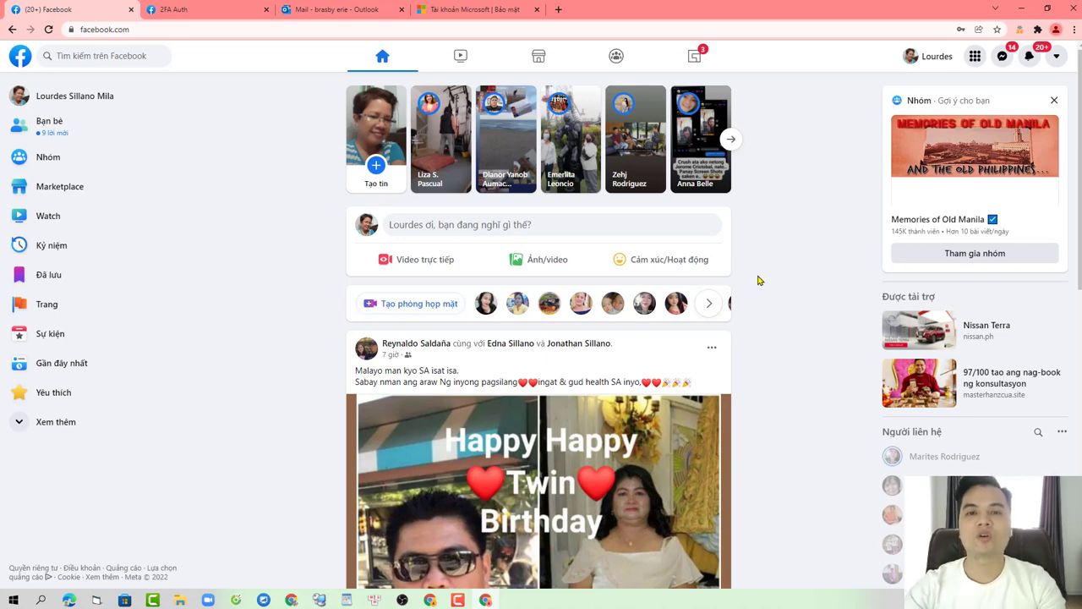
Step: Open facebook.com/adsmanager and accept the advertising non-discrimination policy
left_click(259, 28)
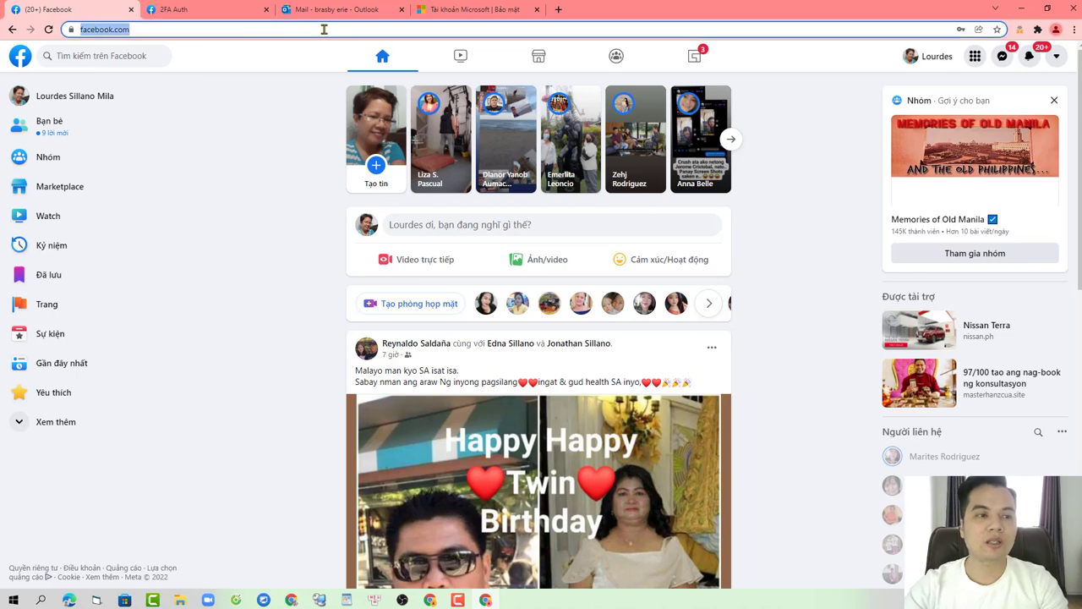
left_click(323, 29)
key("Return")
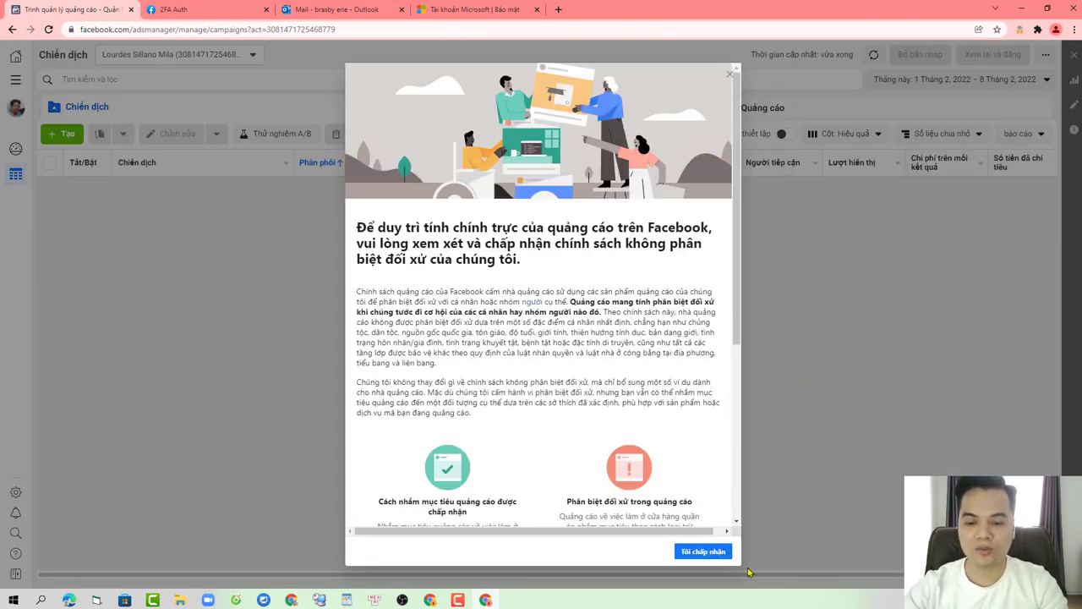
scroll(689, 383, "down", 10)
left_click(704, 551)
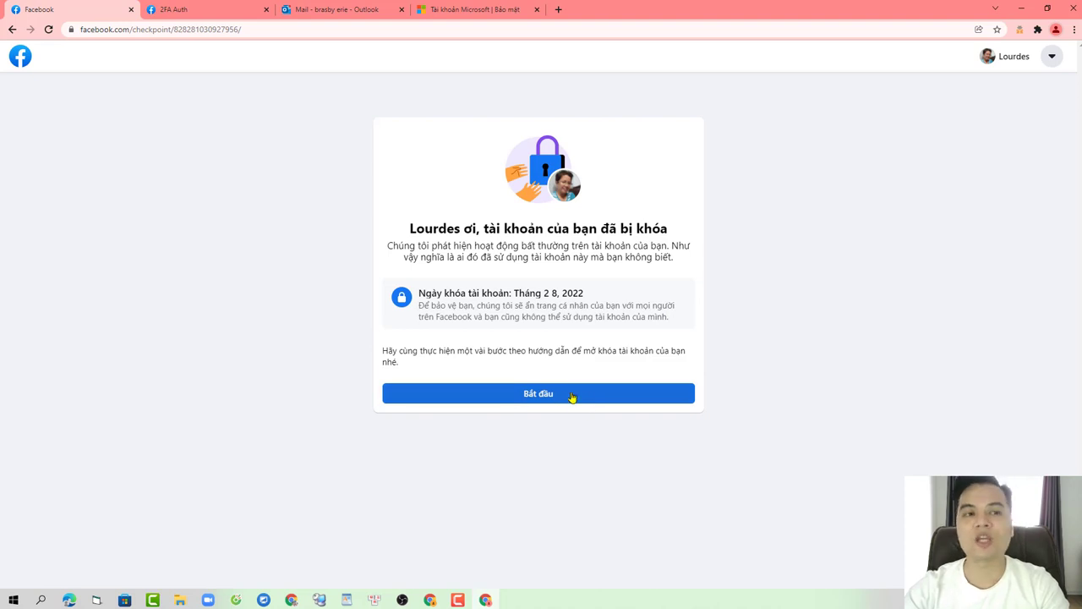
Step: Start unlocking the account and request a security code by email
left_click(546, 395)
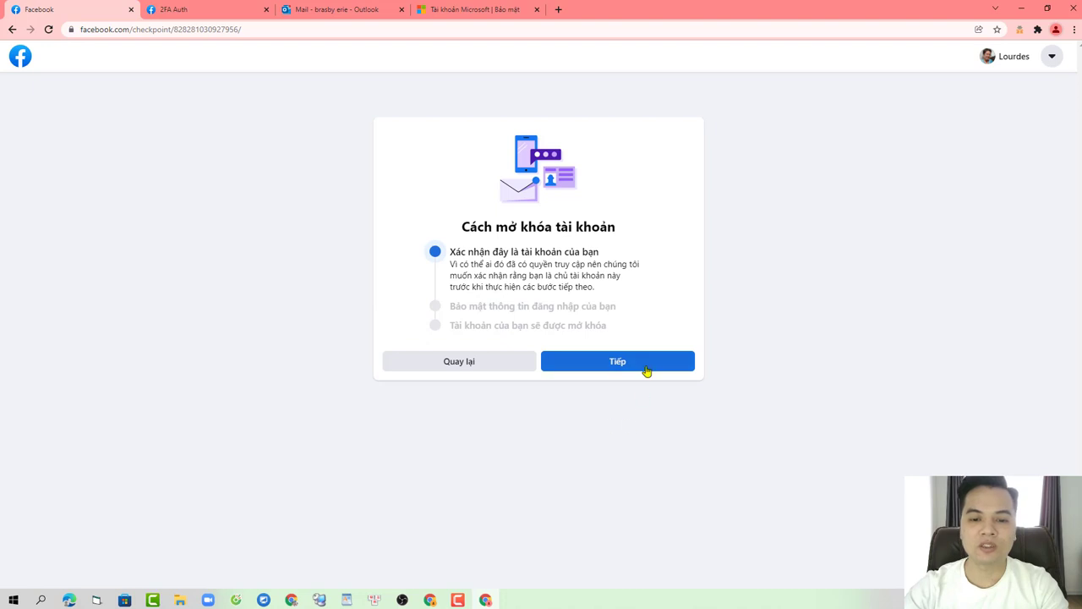
left_click(646, 371)
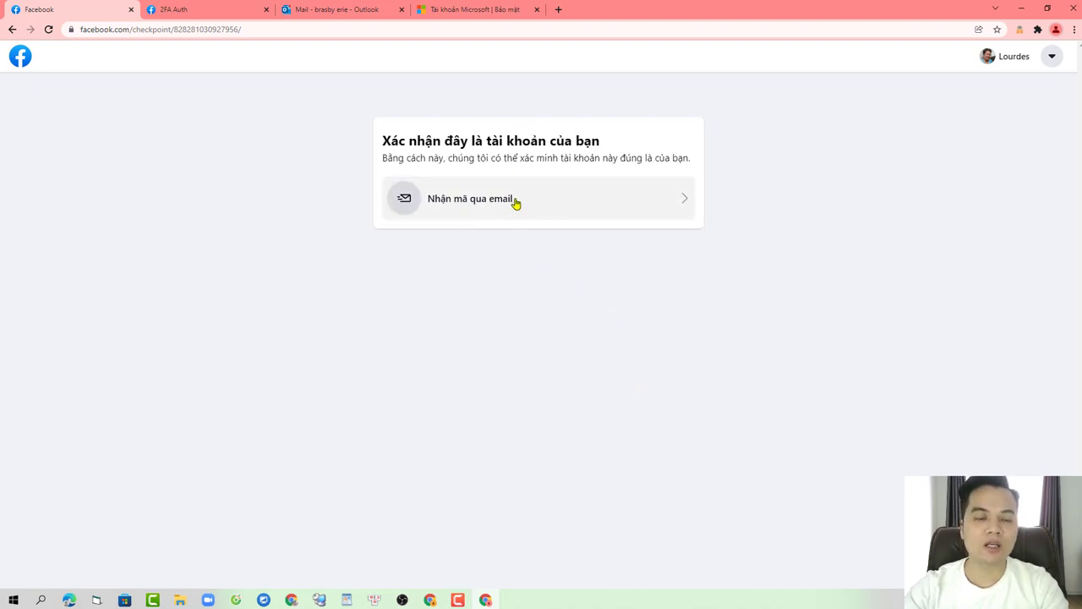
left_click(515, 201)
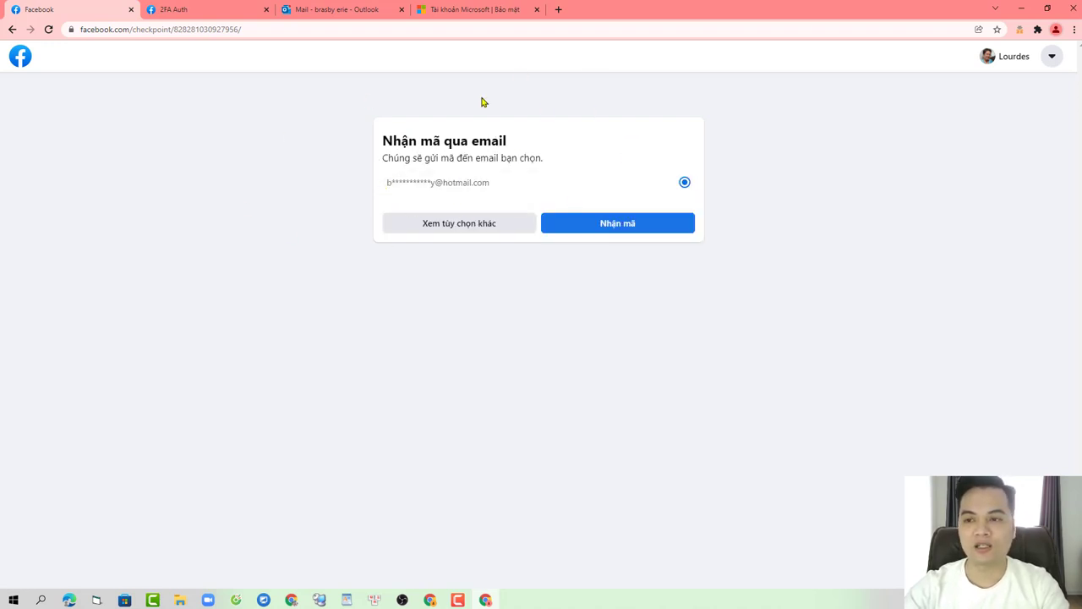
left_click(624, 224)
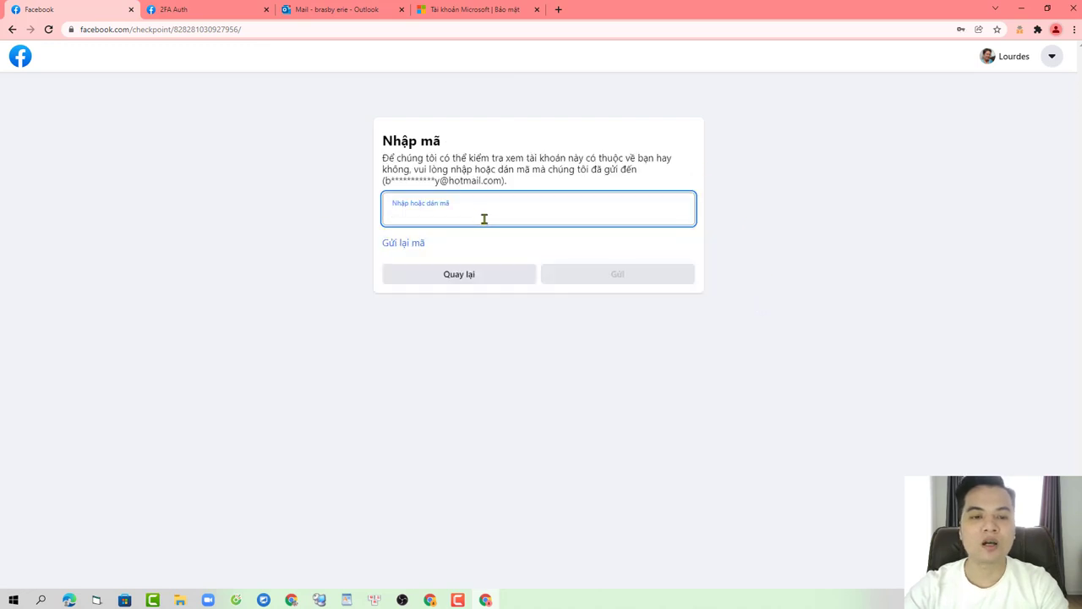
Step: Copy the security code from the Outlook email, paste it into Facebook, and submit it
left_click(468, 8)
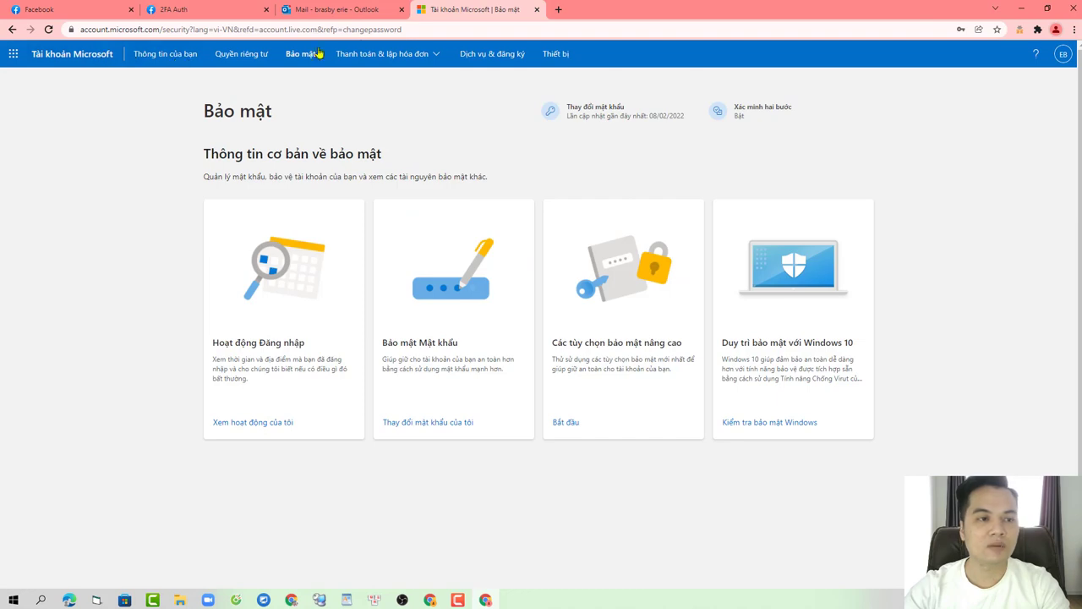
left_click(410, 32)
left_click(351, 8)
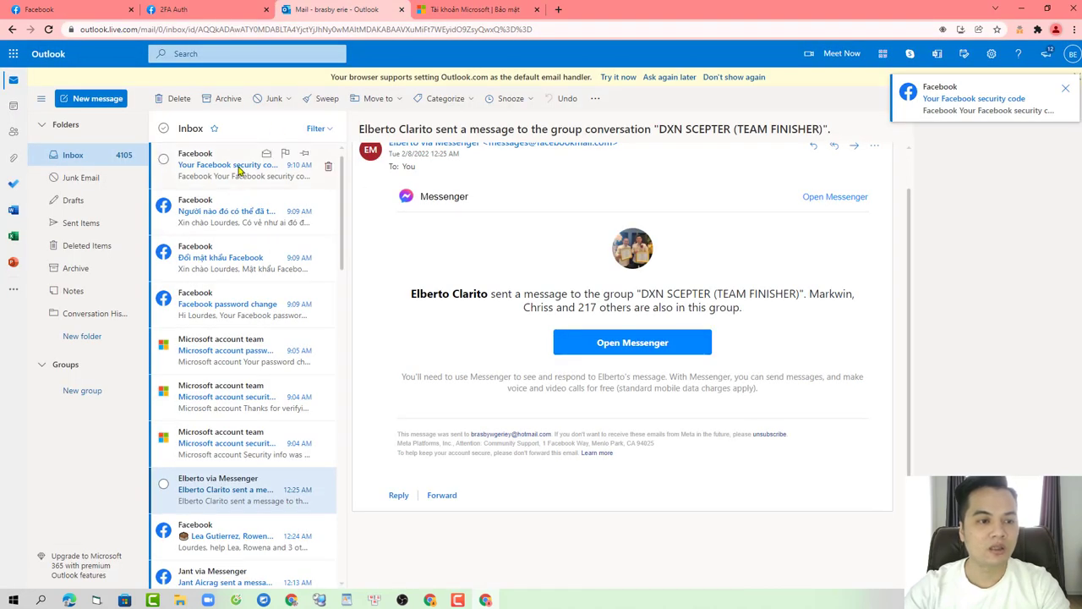
left_click(236, 165)
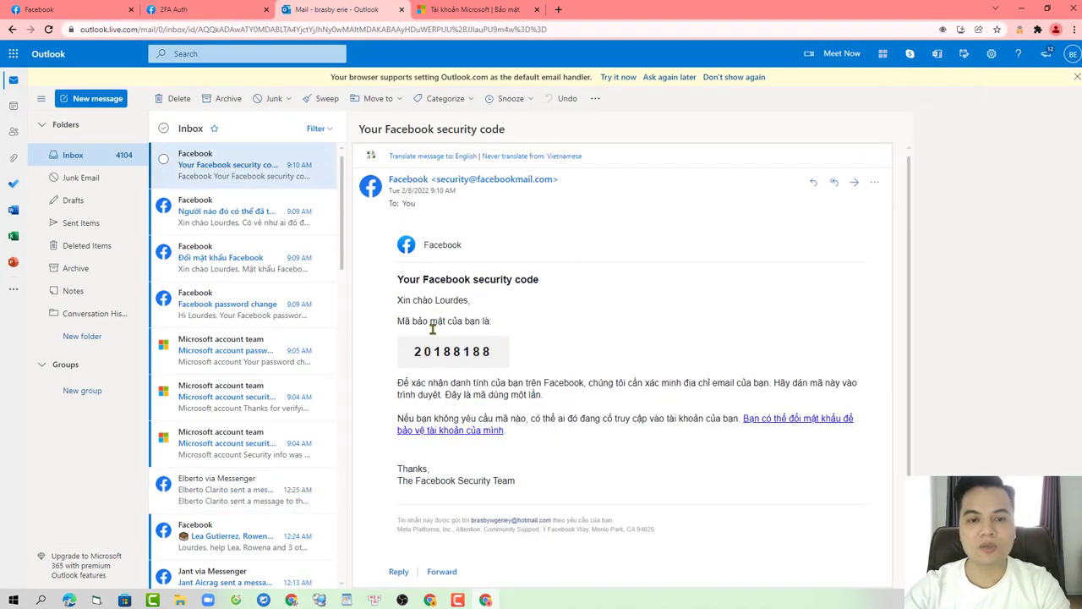
double_click(468, 349)
key("ctrl+c")
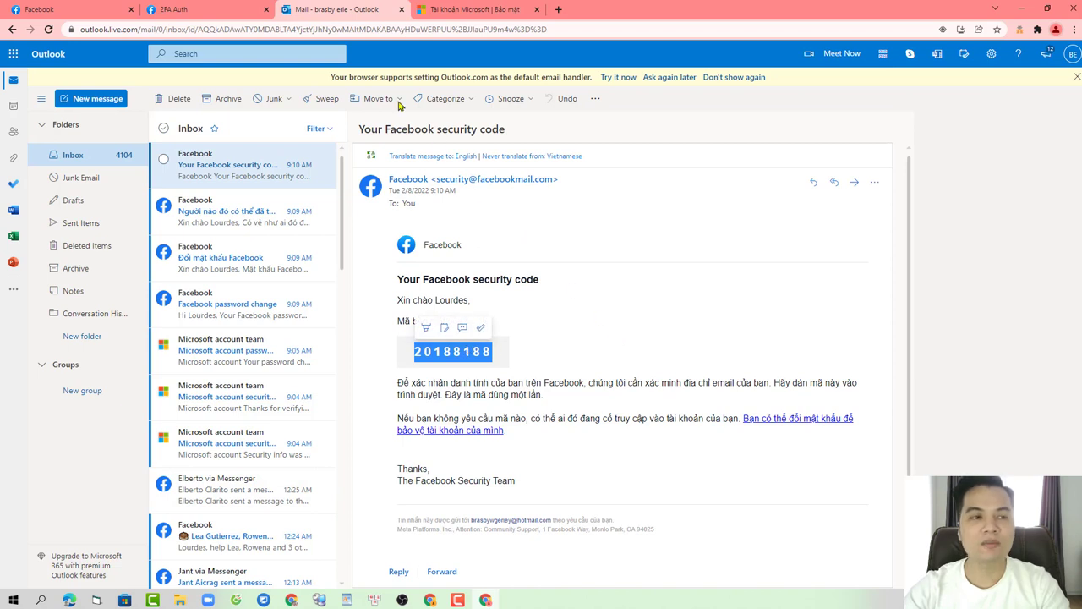
left_click(84, 10)
key("ctrl+v")
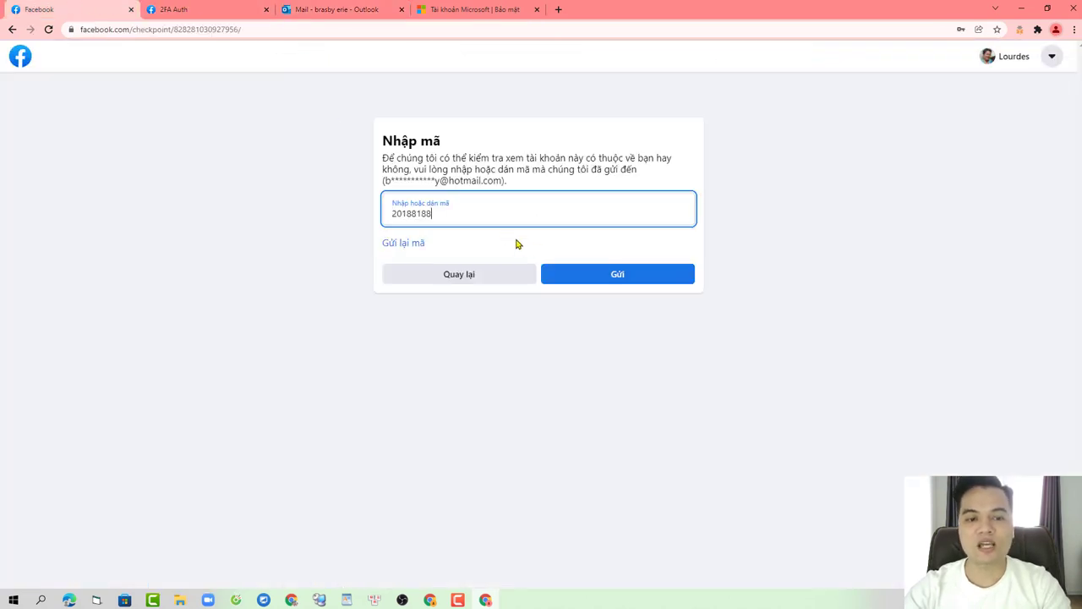
left_click(604, 281)
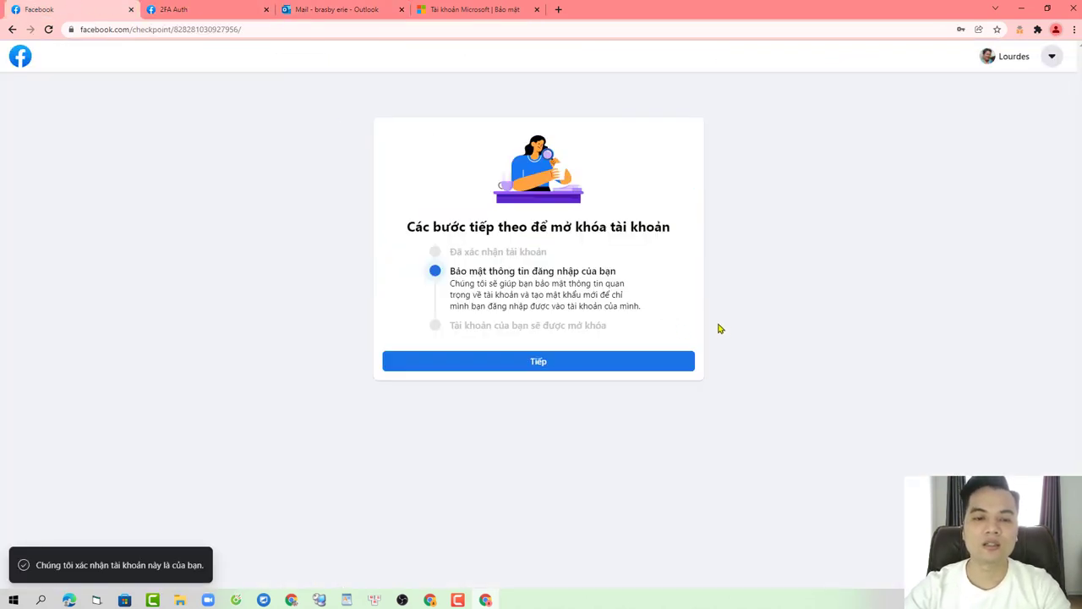
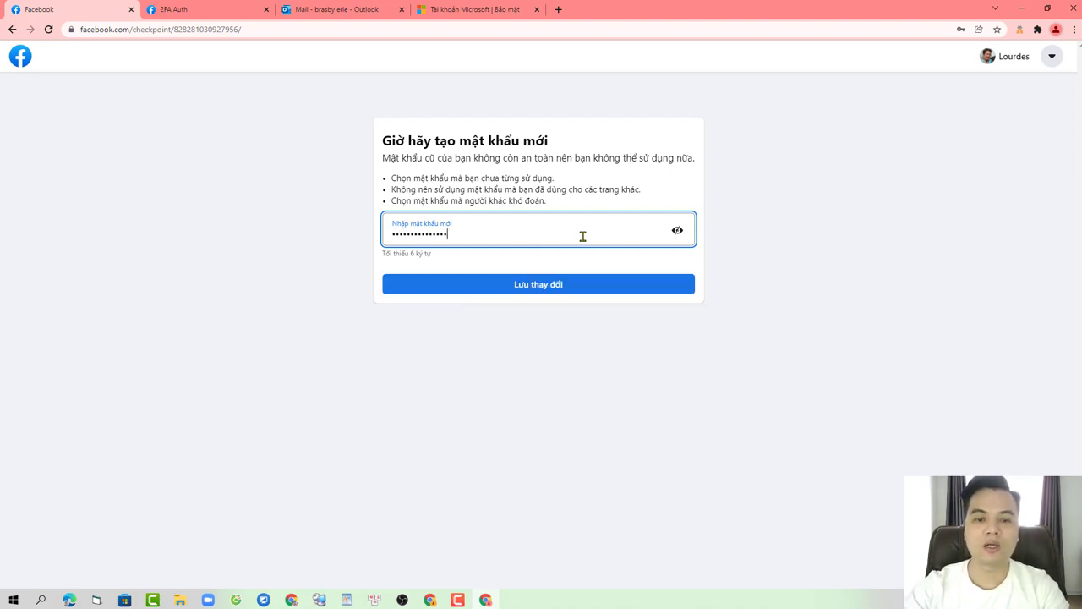
Step: Enter the new account password in the 'Nhập mật khẩu mới' field and save it with 'Lưu thay đổi'
left_click(575, 285)
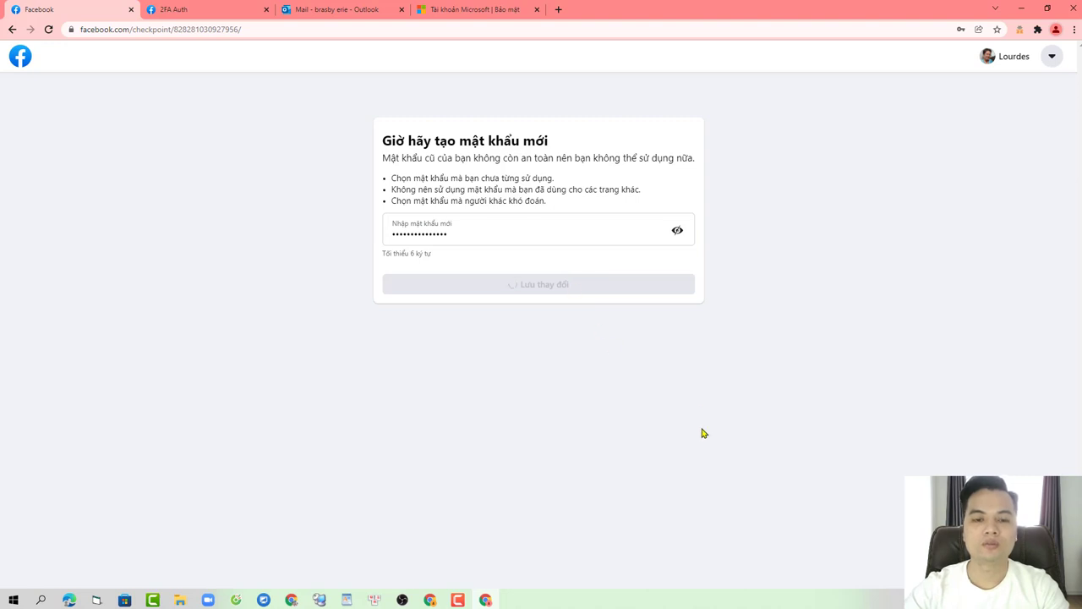
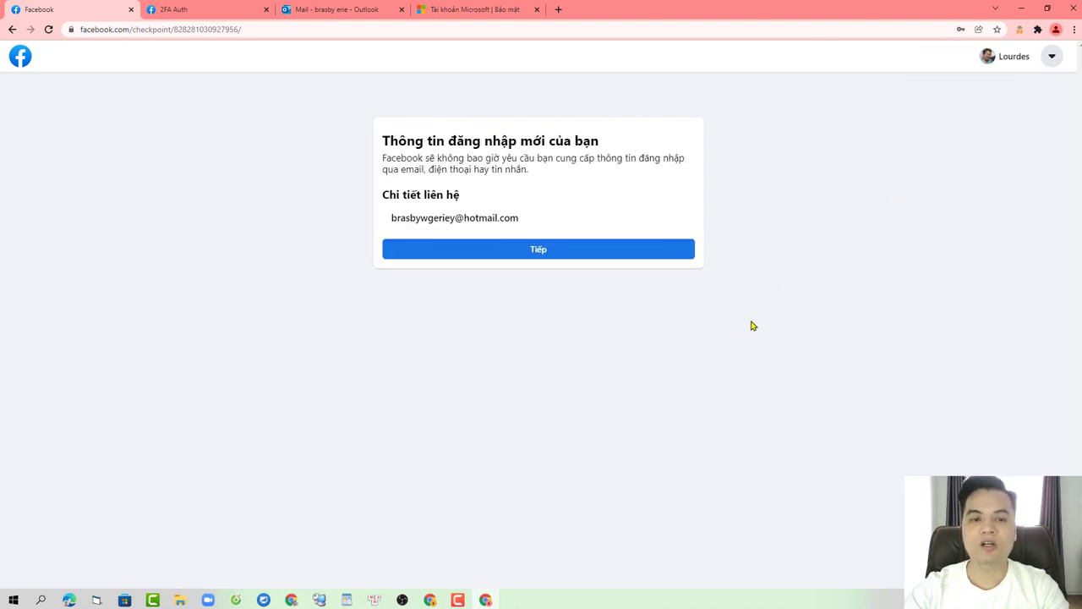
Step: Confirm the new login details (Tiếp) and return to the Facebook news feed (Quay lại Facebook)
left_click(609, 251)
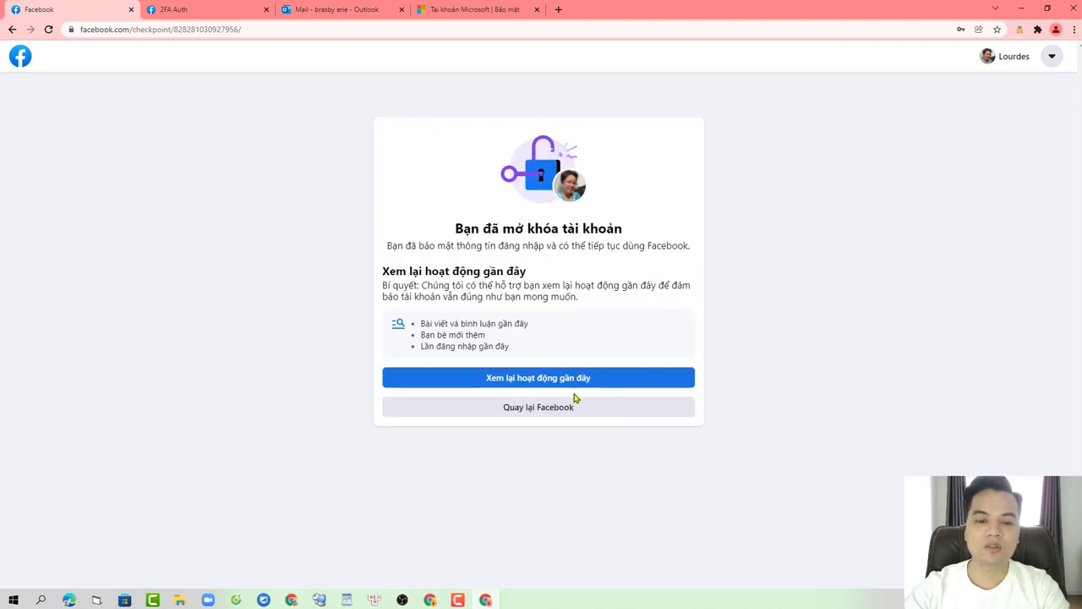
left_click(569, 411)
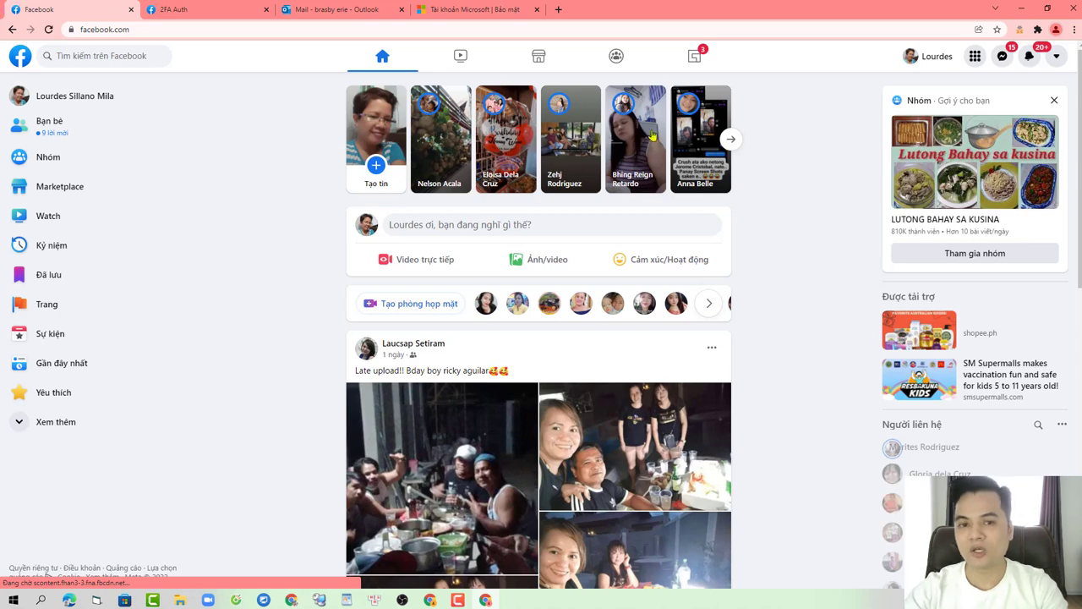
left_click(228, 24)
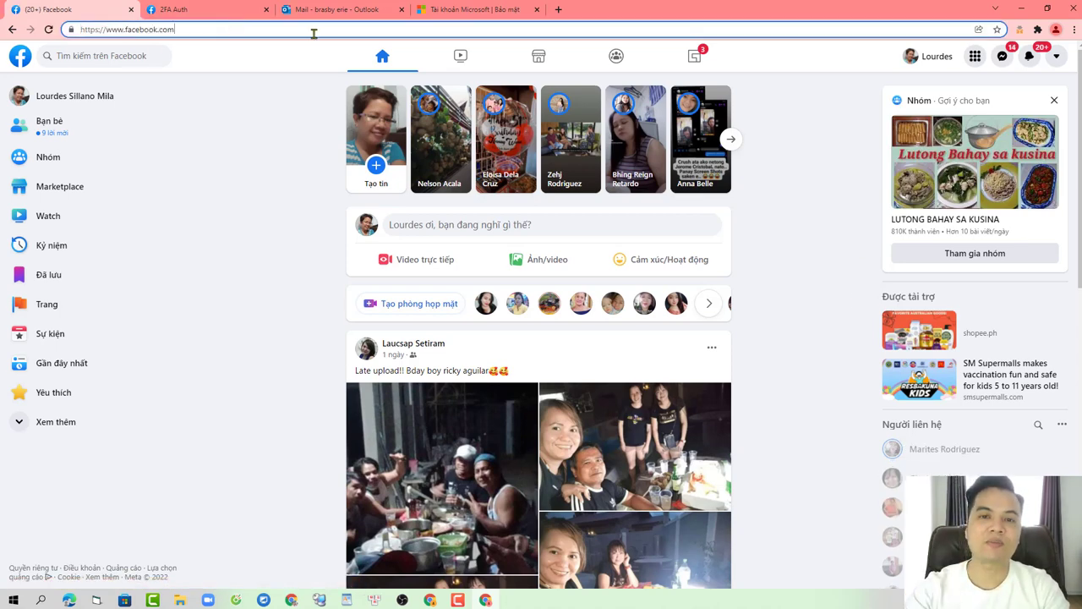
Step: Load Ads Manager by going to facebook.com/pe
type("/pe")
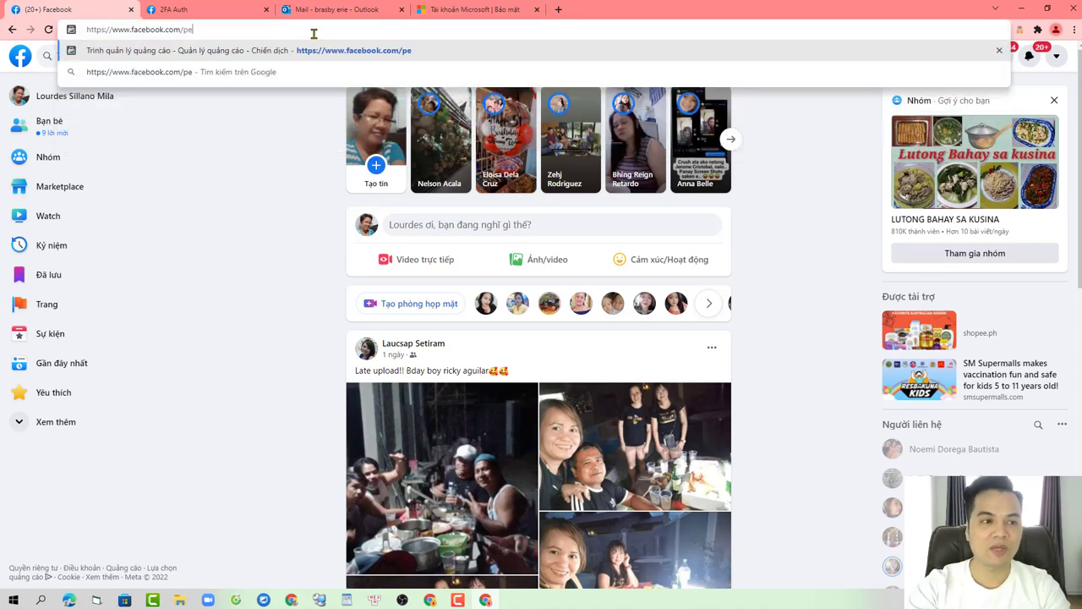
key("Return")
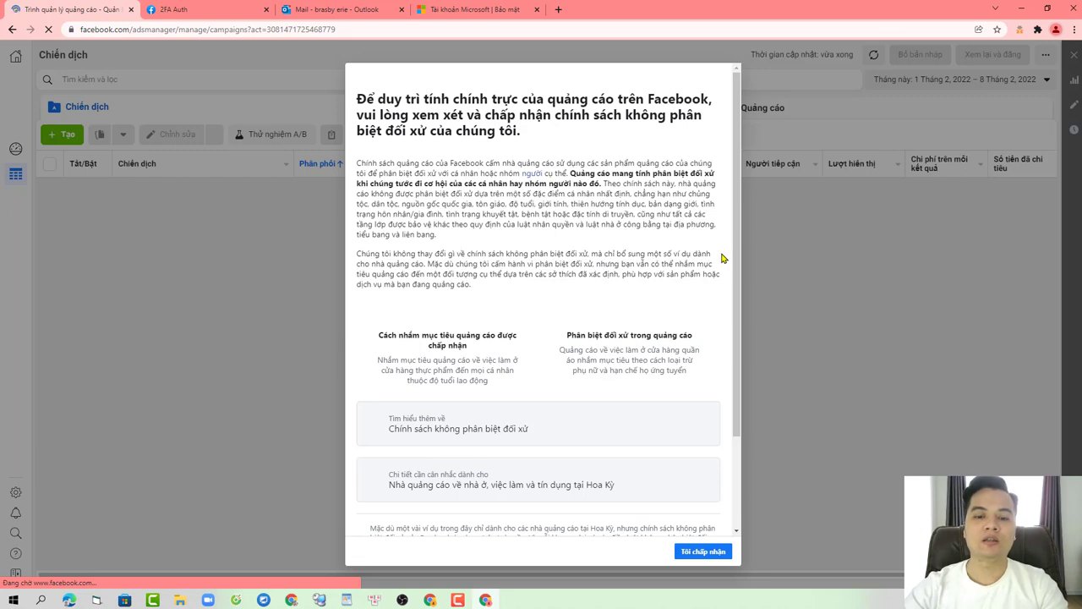
Step: Accept the non-discrimination ad policy, then dismiss the notice and the detailed targeting banner
left_click(703, 554)
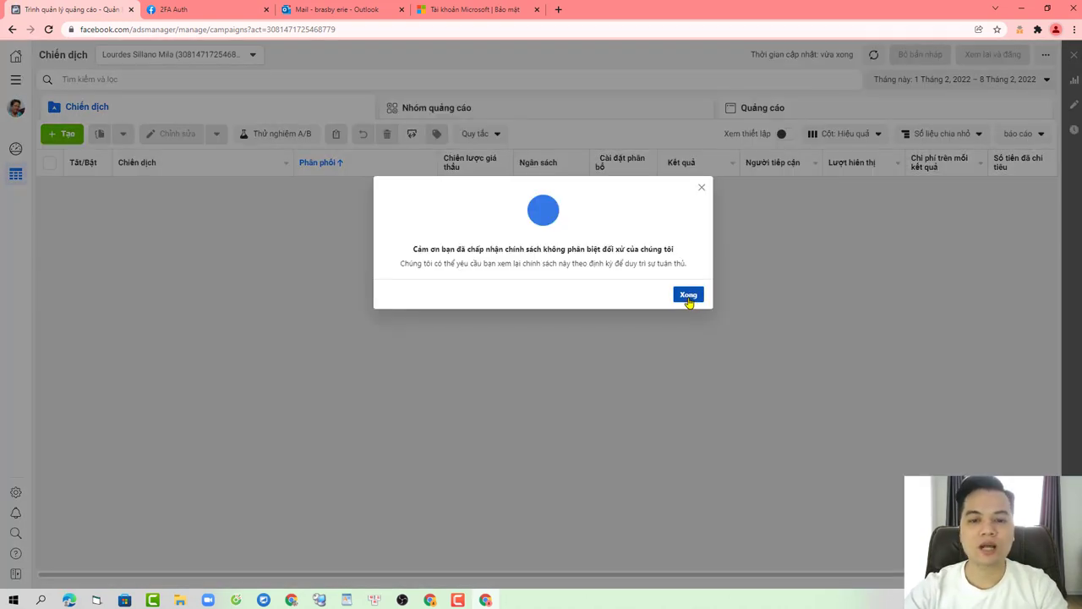
left_click(686, 294)
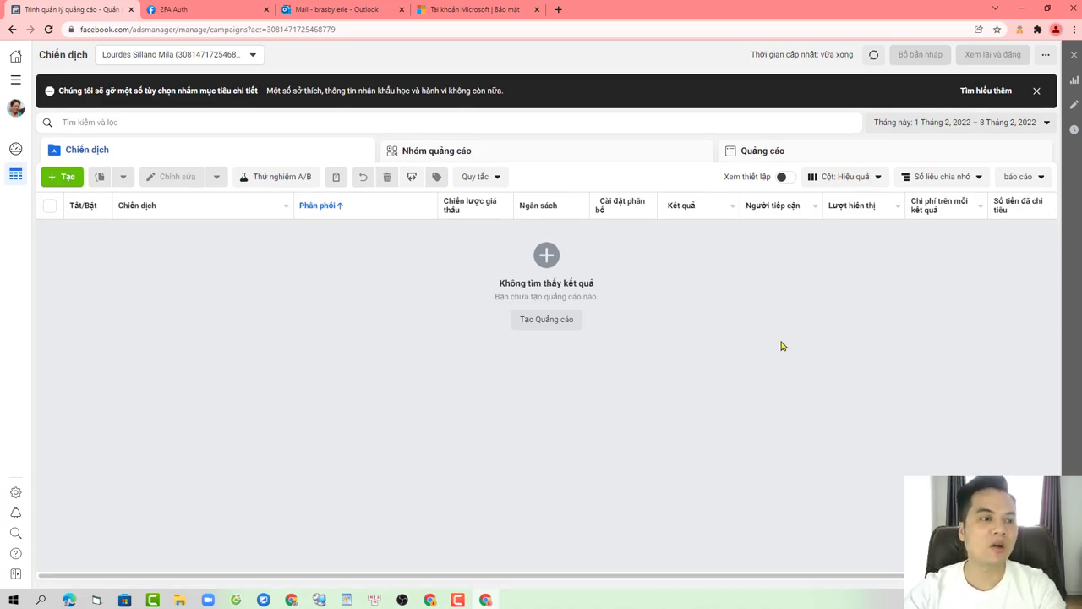
left_click(1037, 90)
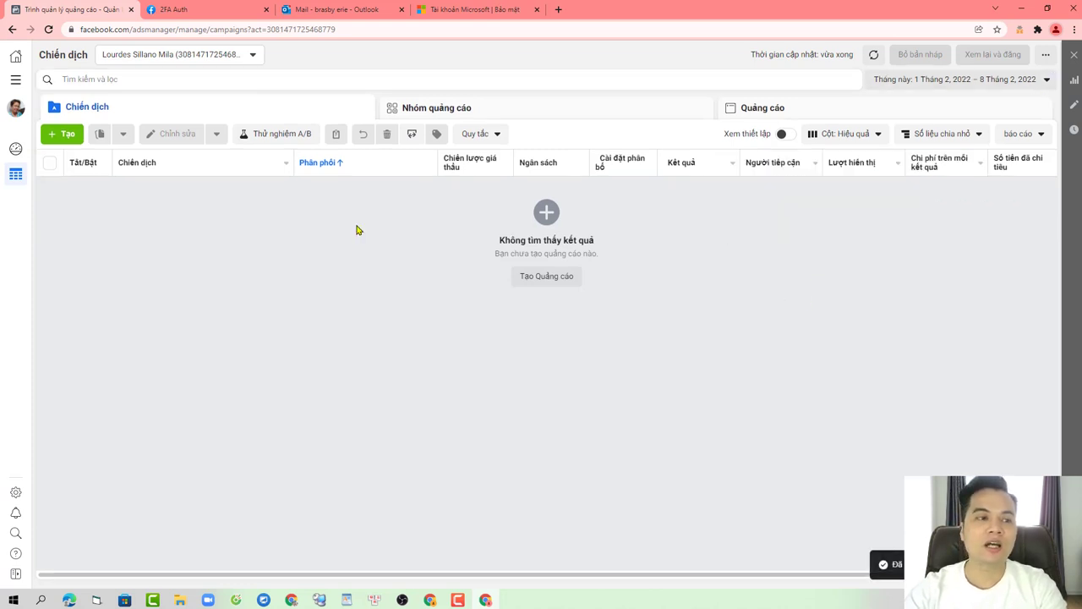